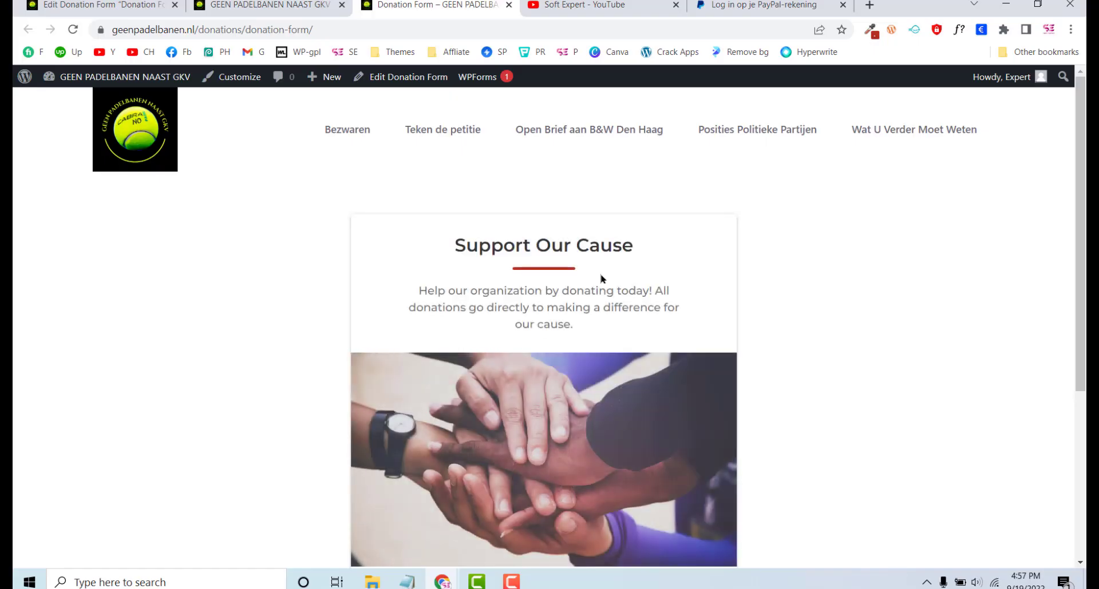
# Step: Start a donation from the Support Our Cause form on the donation page
pyautogui.scroll(-1, 593, 303)
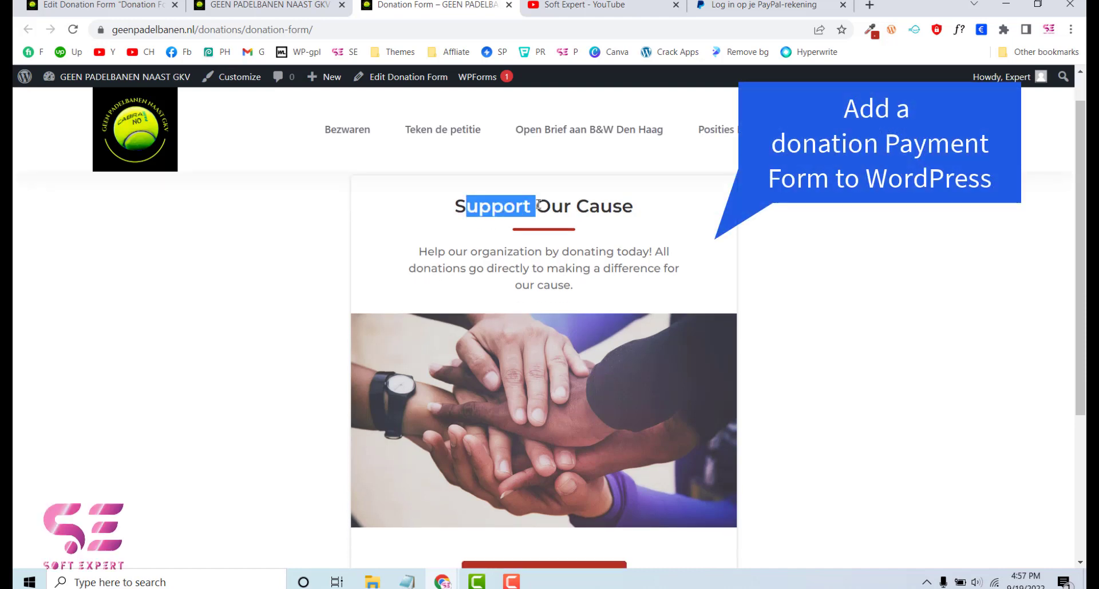
pyautogui.scroll(-3, 455, 267)
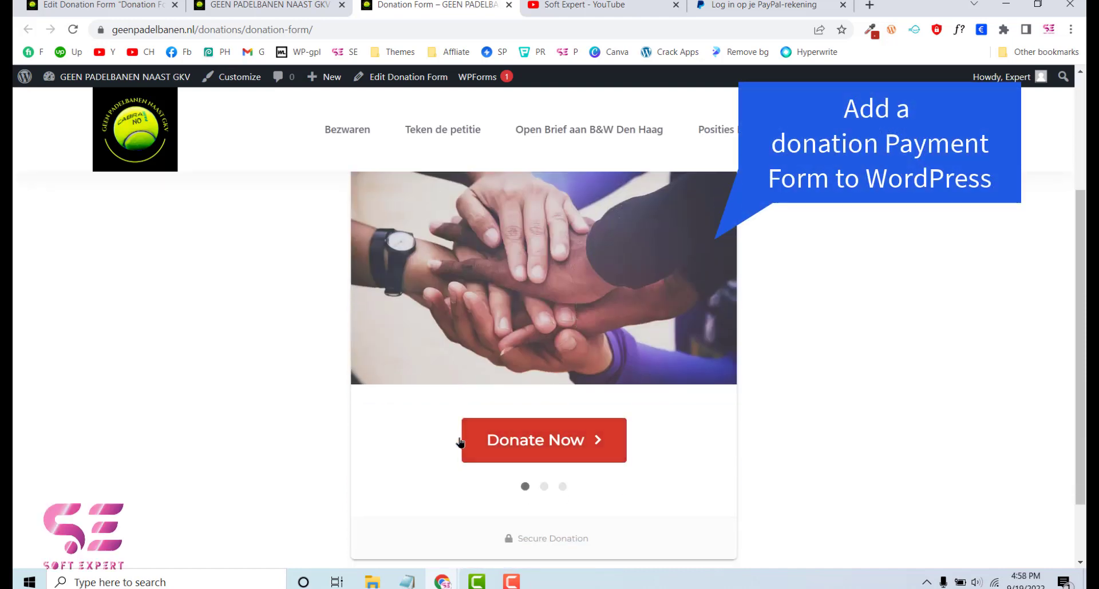
pyautogui.click(554, 444)
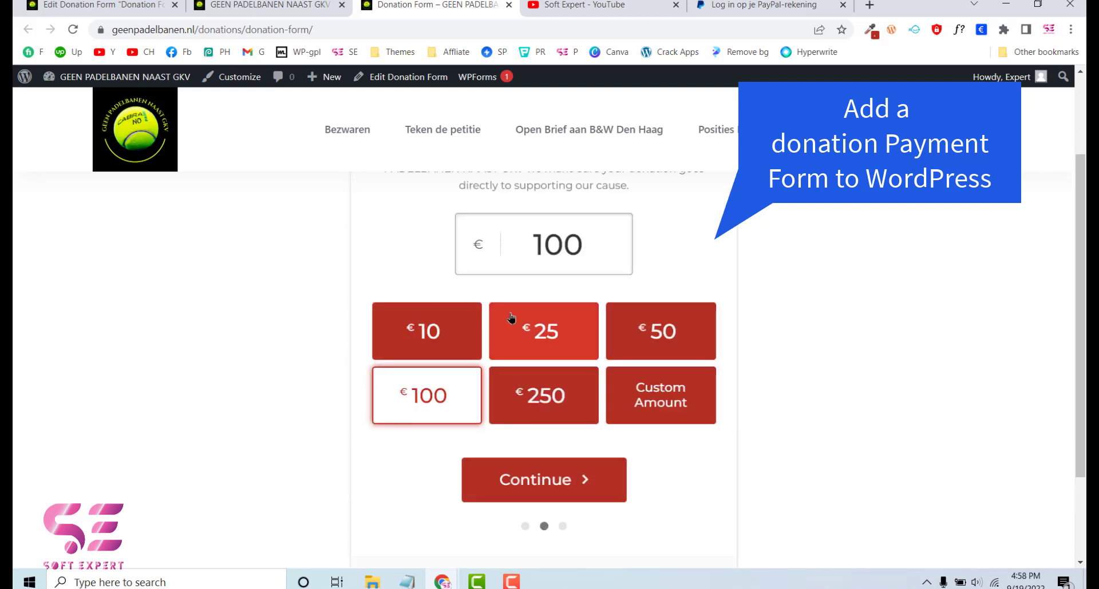
# Step: Try the €10, €25 and €100 preset amounts, set a custom donation of €120, and continue to the donor information
pyautogui.click(453, 342)
pyautogui.click(556, 341)
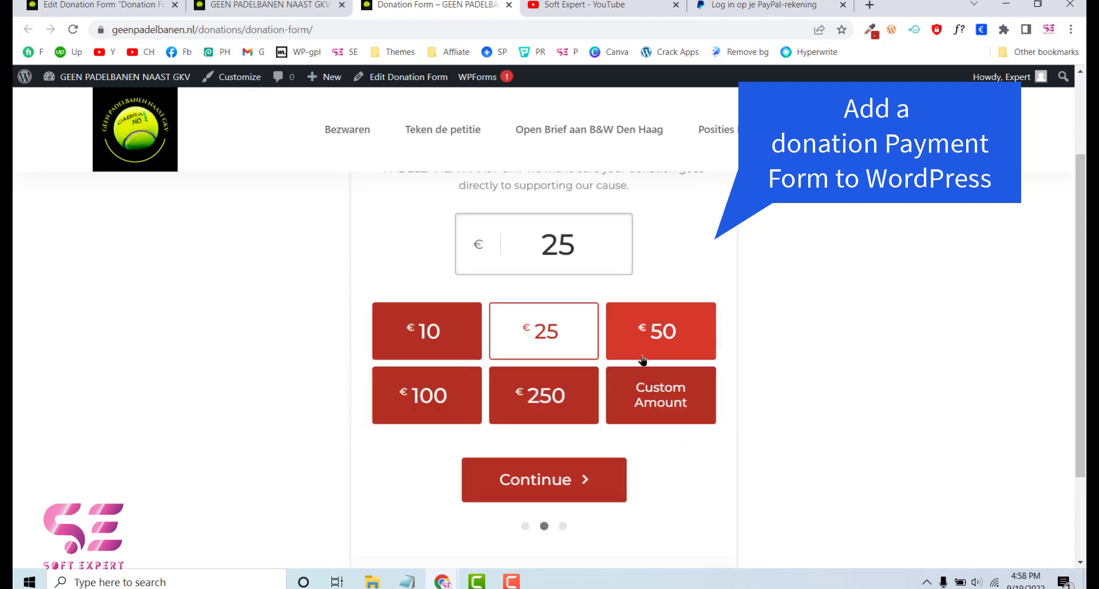
pyautogui.click(454, 393)
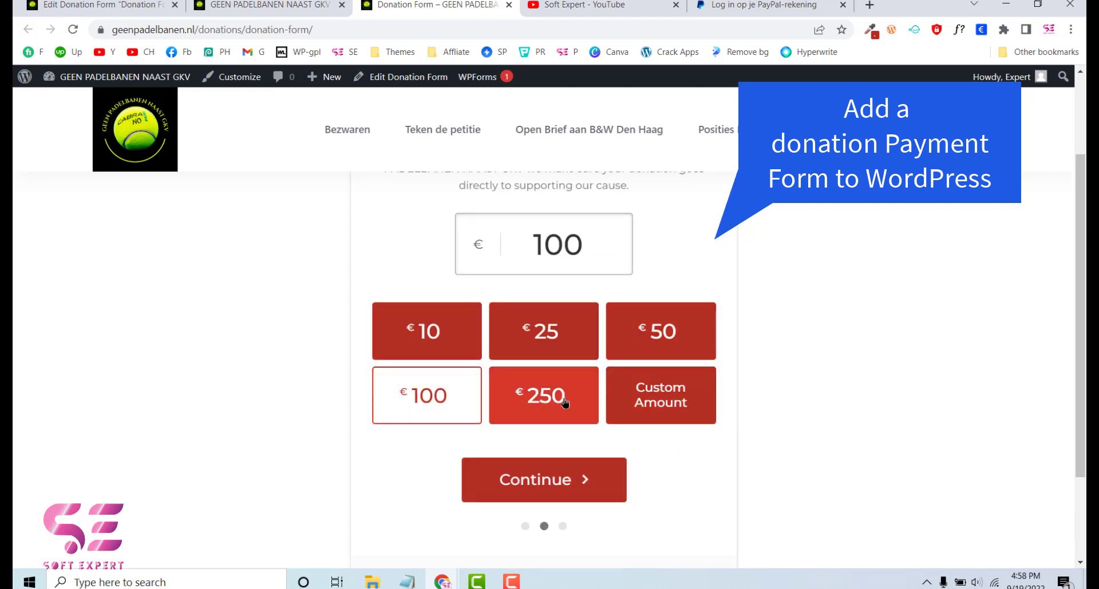
pyautogui.click(658, 403)
pyautogui.write('120')
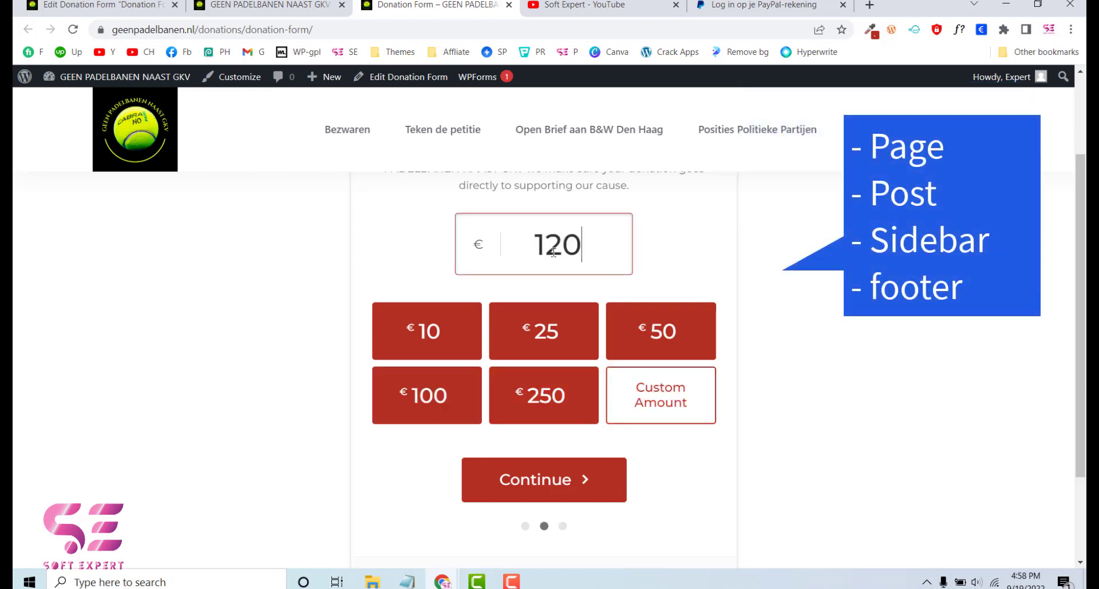
pyautogui.click(568, 482)
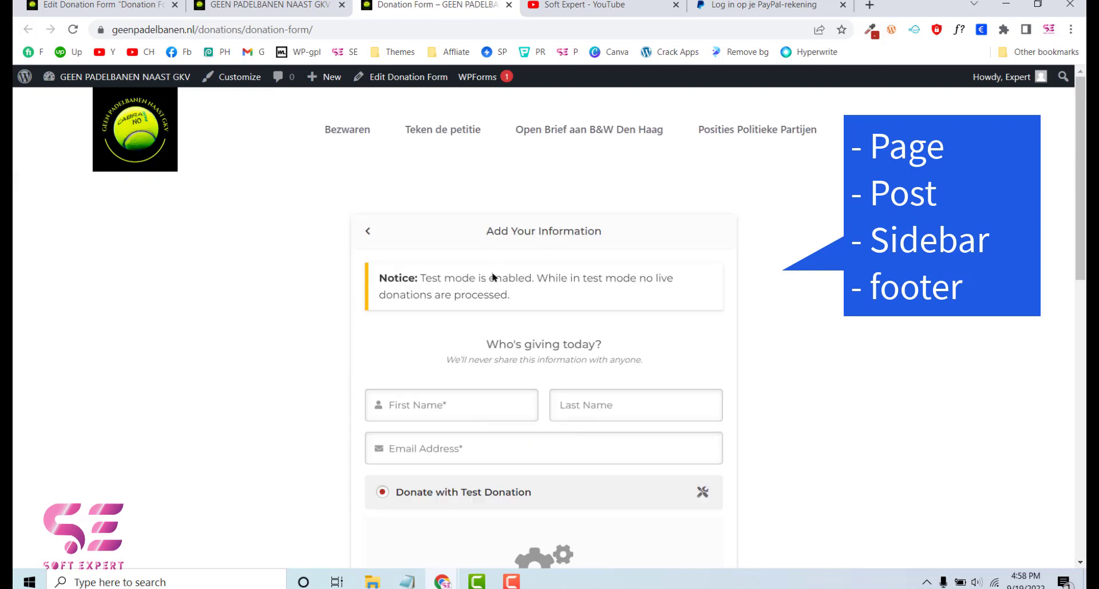
# Step: Examine the test mode notice, donor fields and payment options on the donor information page
pyautogui.moveTo(422, 279); pyautogui.dragTo(555, 279)
pyautogui.scroll(-1, 554, 291)
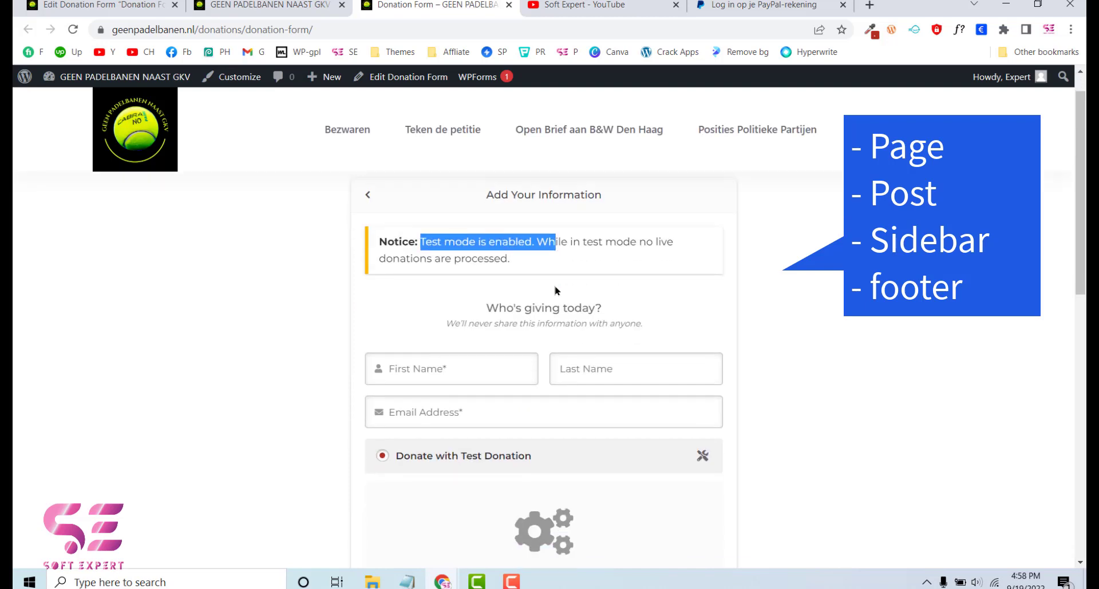
pyautogui.click(509, 273)
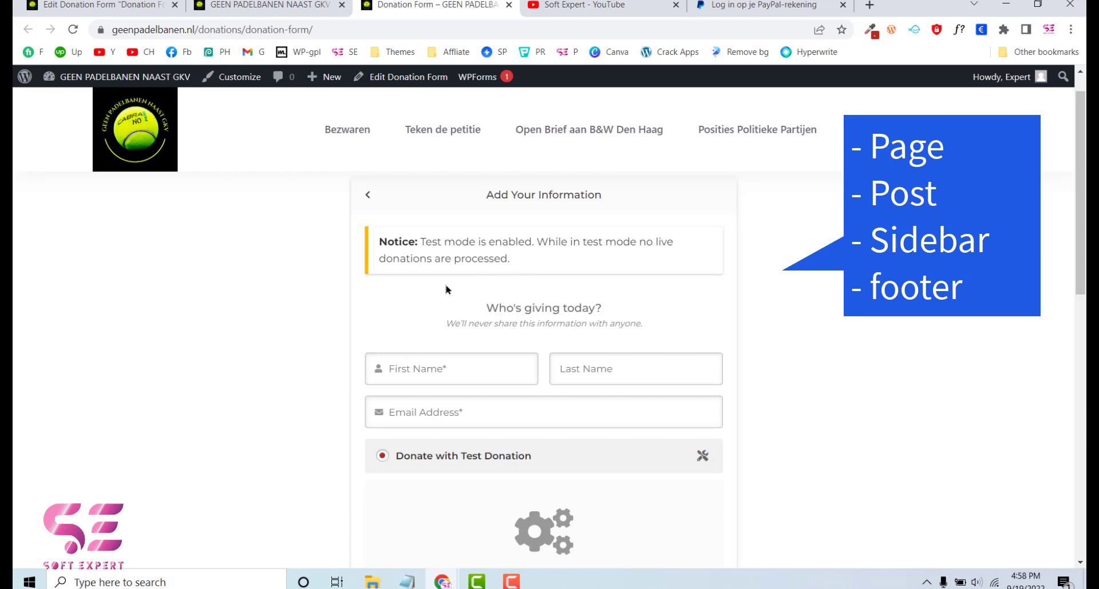
pyautogui.scroll(-3, 522, 253)
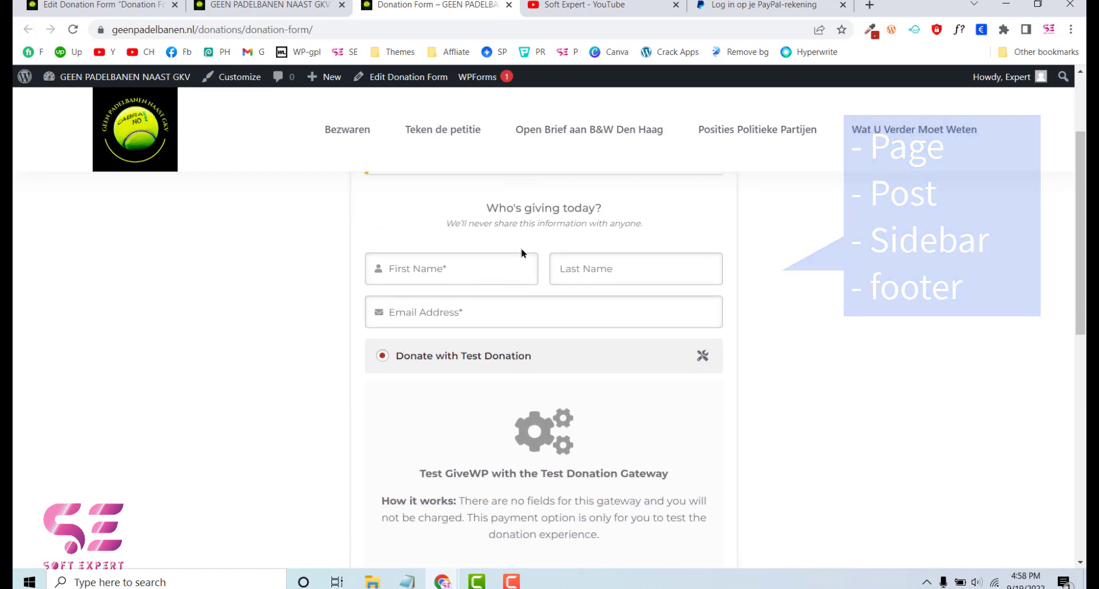
pyautogui.scroll(-2, 438, 310)
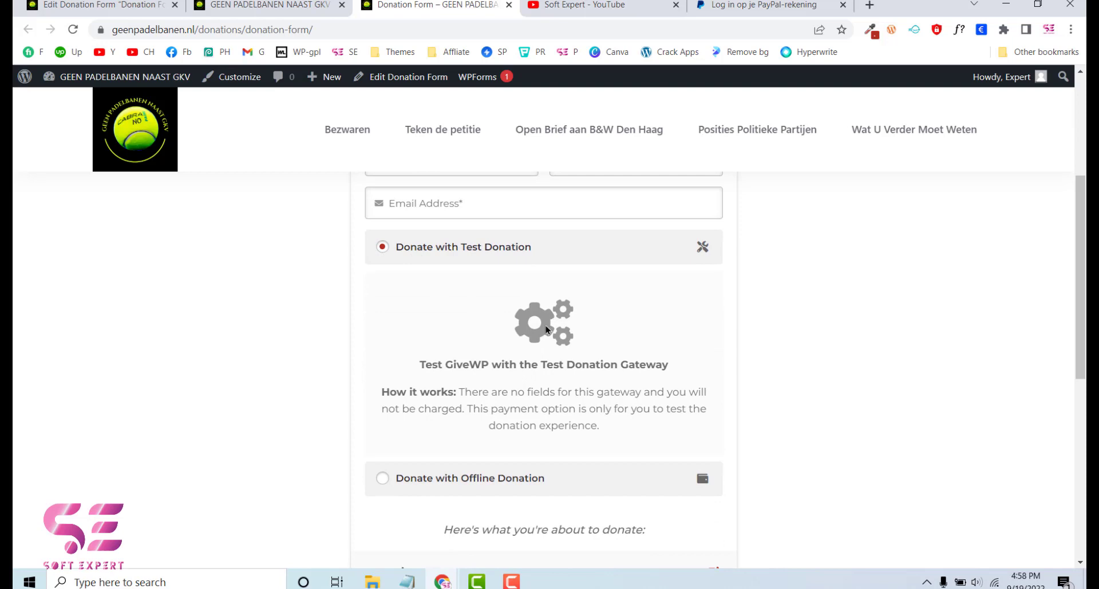
pyautogui.scroll(-3, 475, 292)
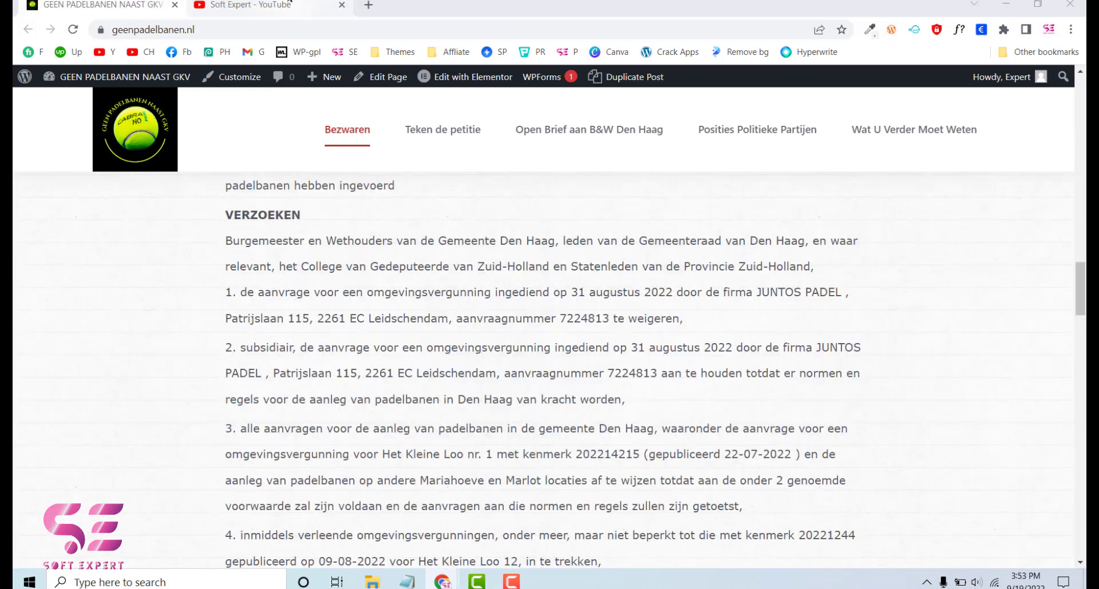
# Step: Switch to the Soft Expert YouTube channel and look through its uploaded videos
pyautogui.click(290, 4)
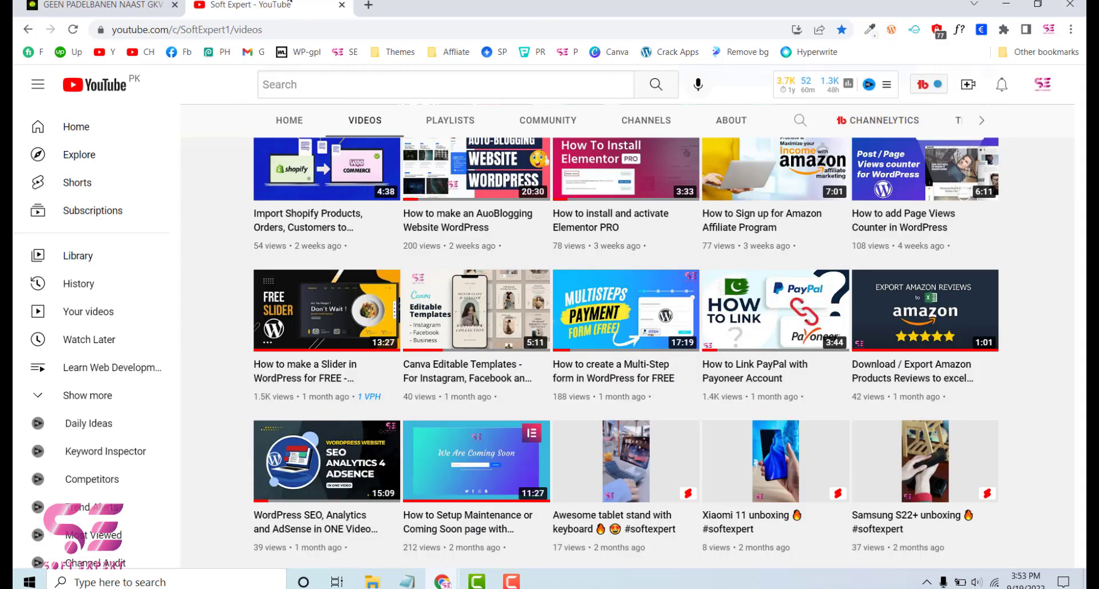
pyautogui.scroll(-2, 400, 257)
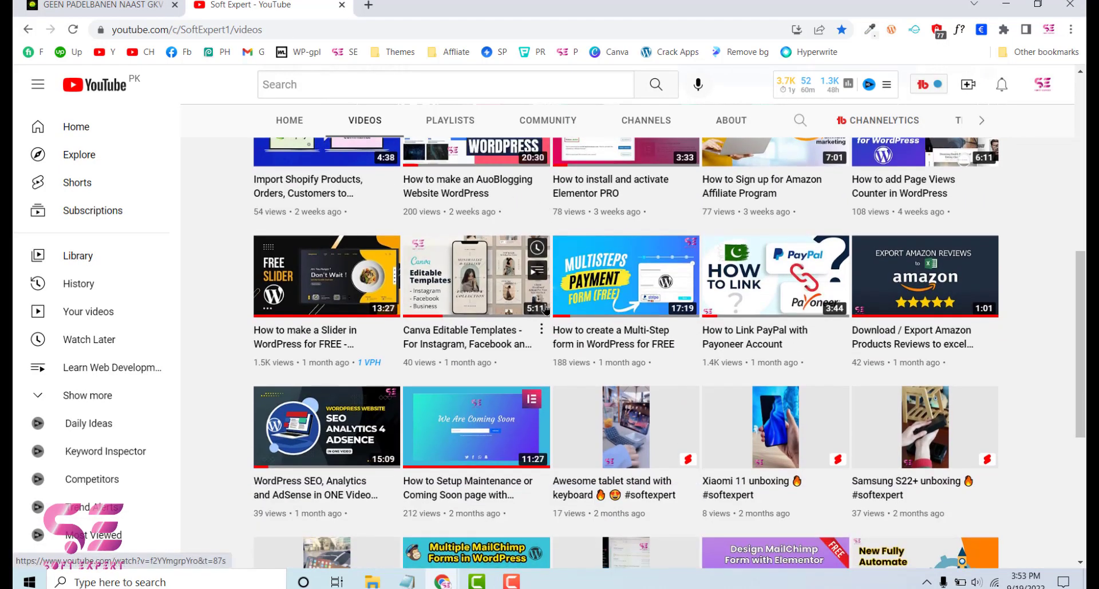
pyautogui.scroll(3, 707, 321)
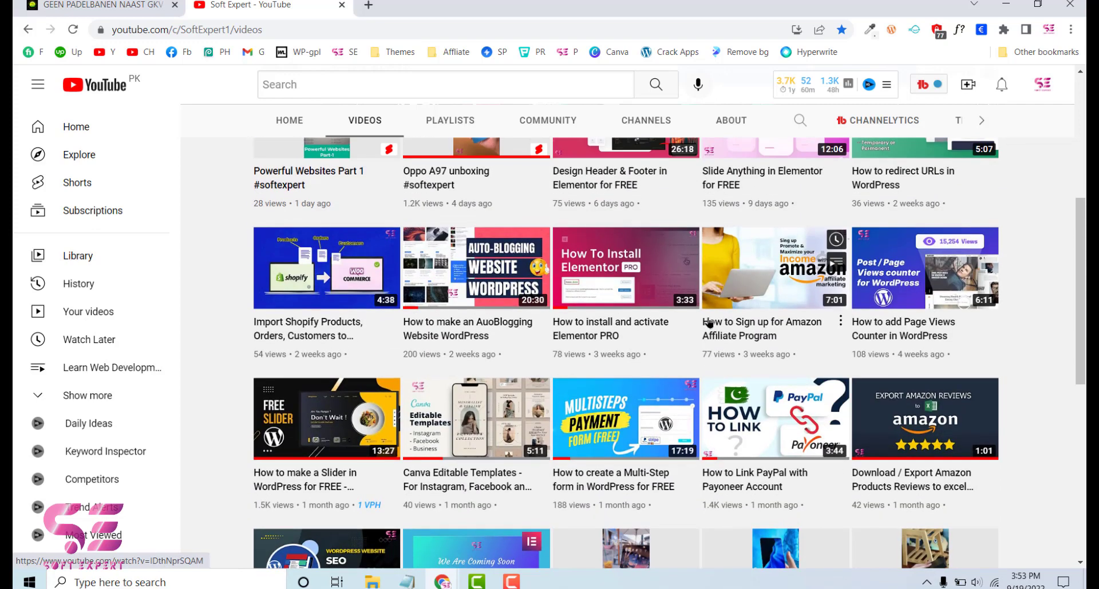
pyautogui.scroll(5, 709, 323)
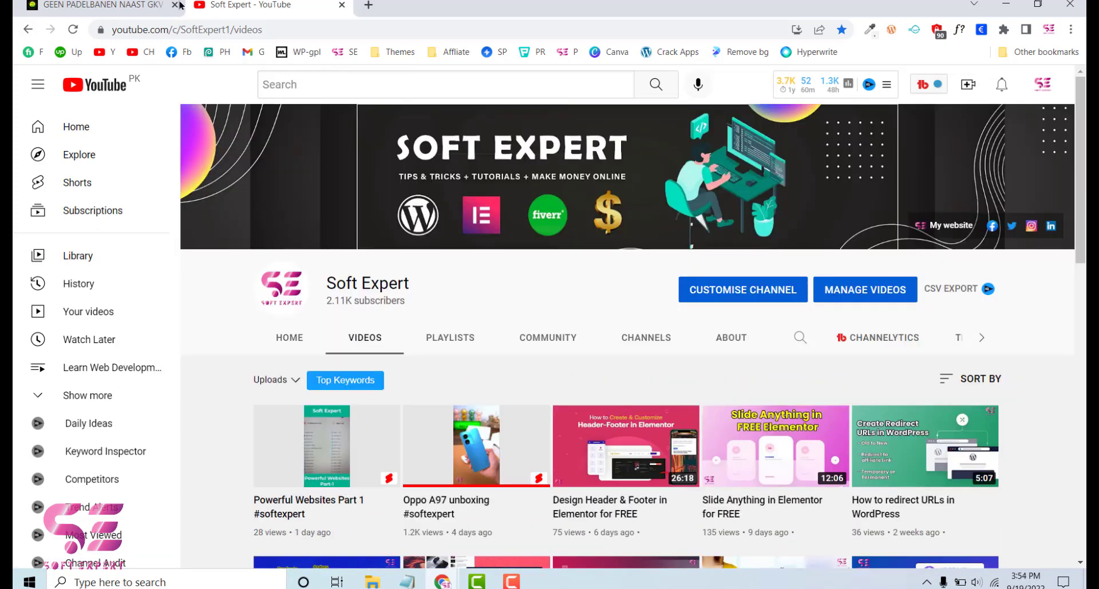
# Step: Return to the website's home page and look through its content down to the petition section
pyautogui.click(114, 6)
pyautogui.scroll(-15, 229, 252)
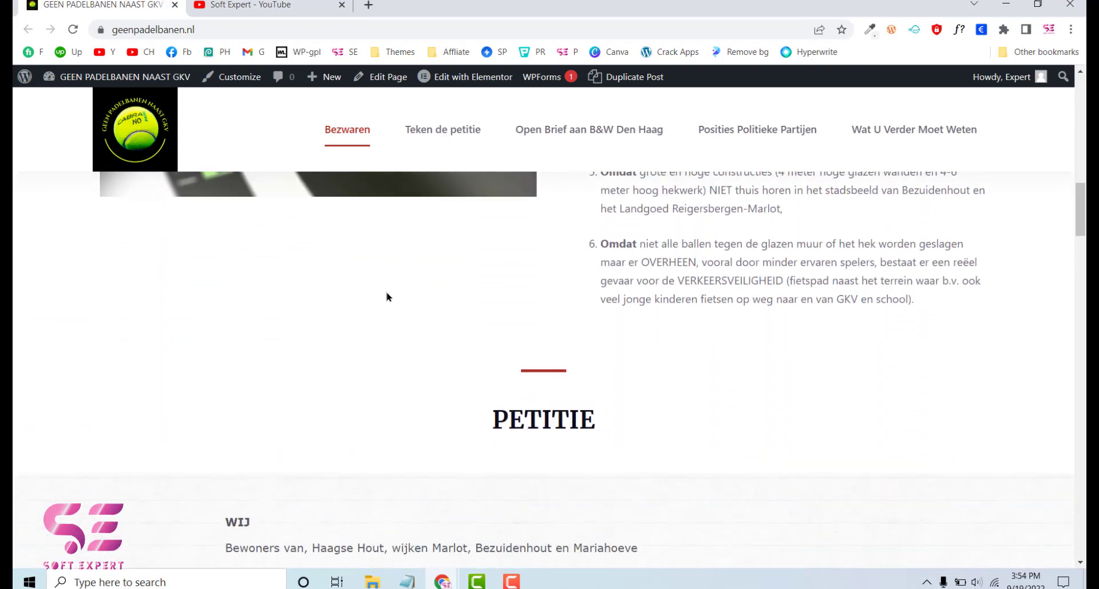
pyautogui.scroll(-2, 386, 295)
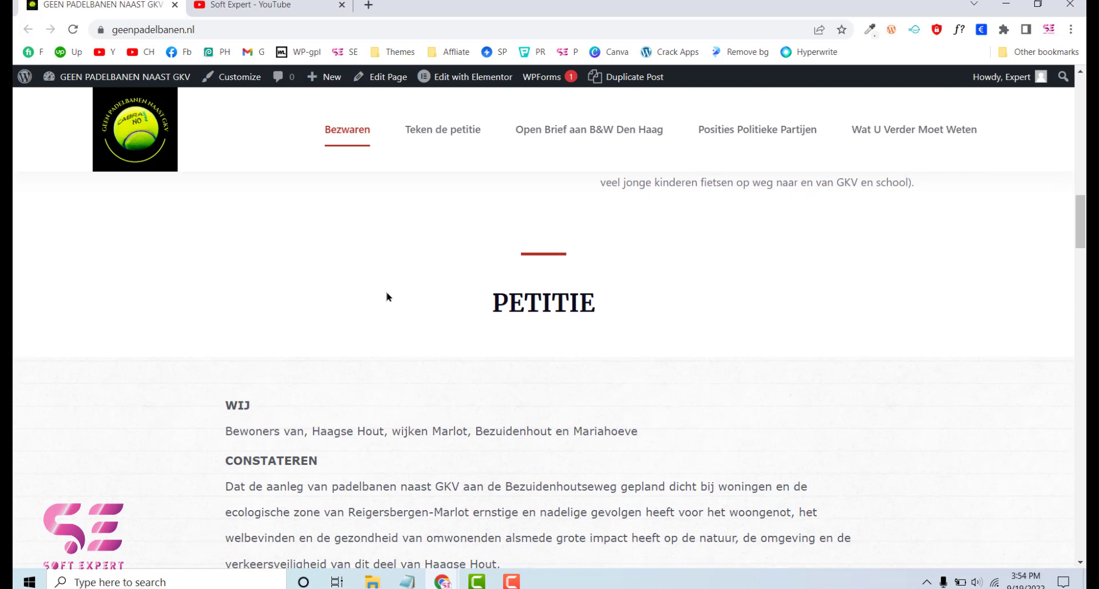
# Step: Find the "GiveWP – Donation Plugin and Fundraising Platform" plugin from the site's WordPress dashboard by searching "givewp", and install it
pyautogui.click(107, 80)
pyautogui.moveTo(57, 444)
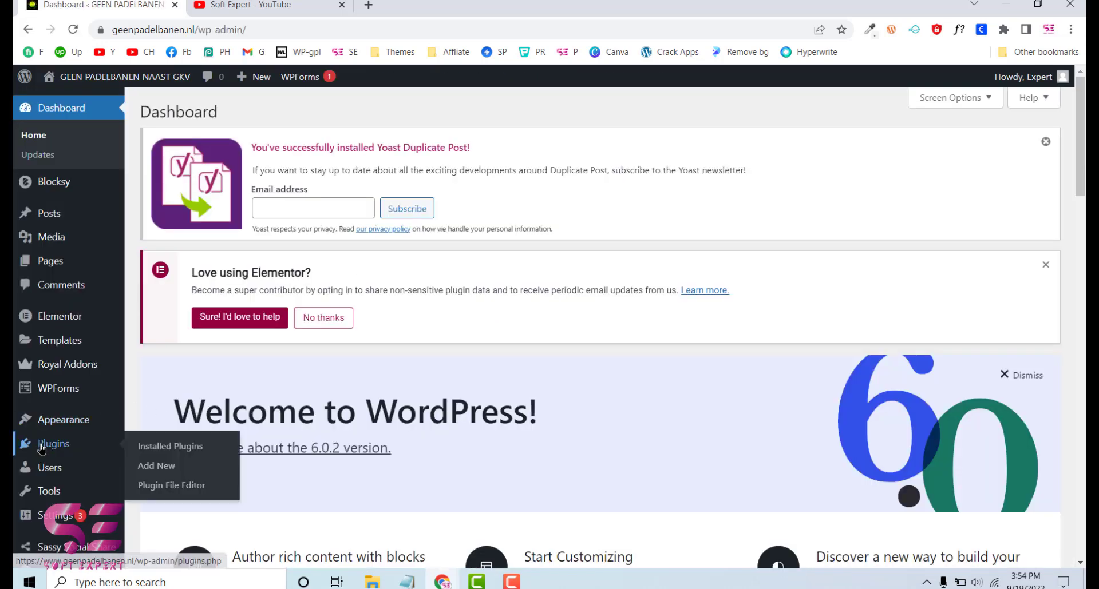
pyautogui.click(167, 467)
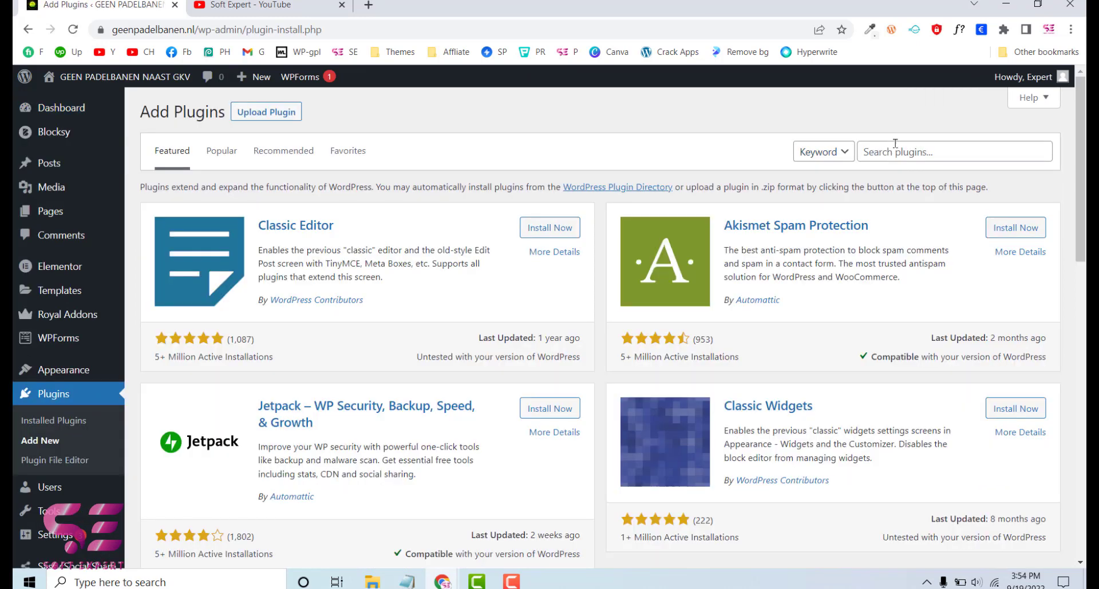
pyautogui.click(893, 150)
pyautogui.write('givewp')
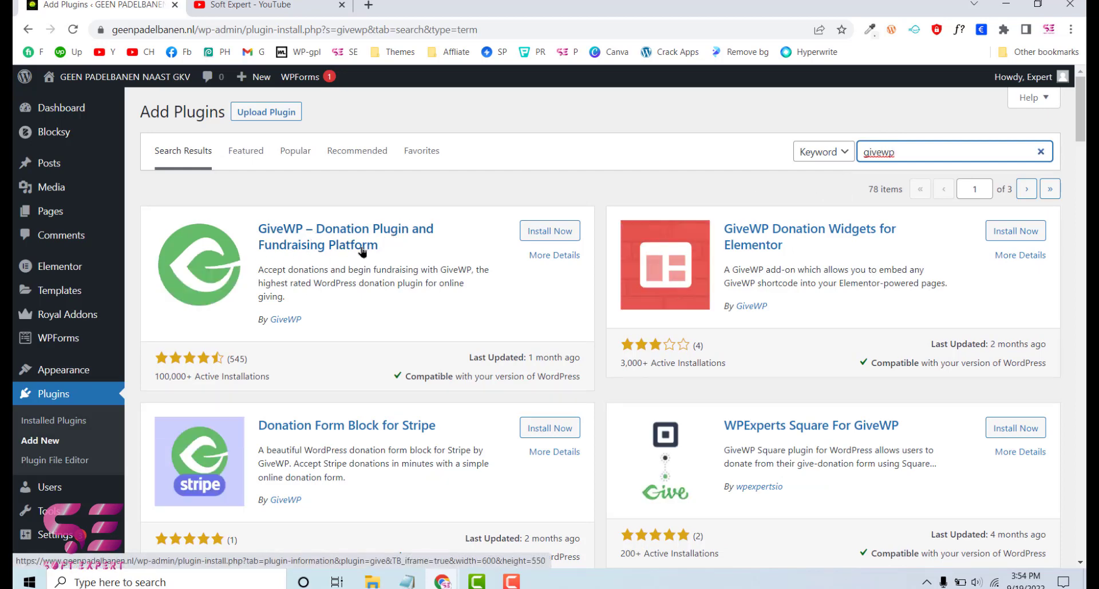
pyautogui.click(548, 235)
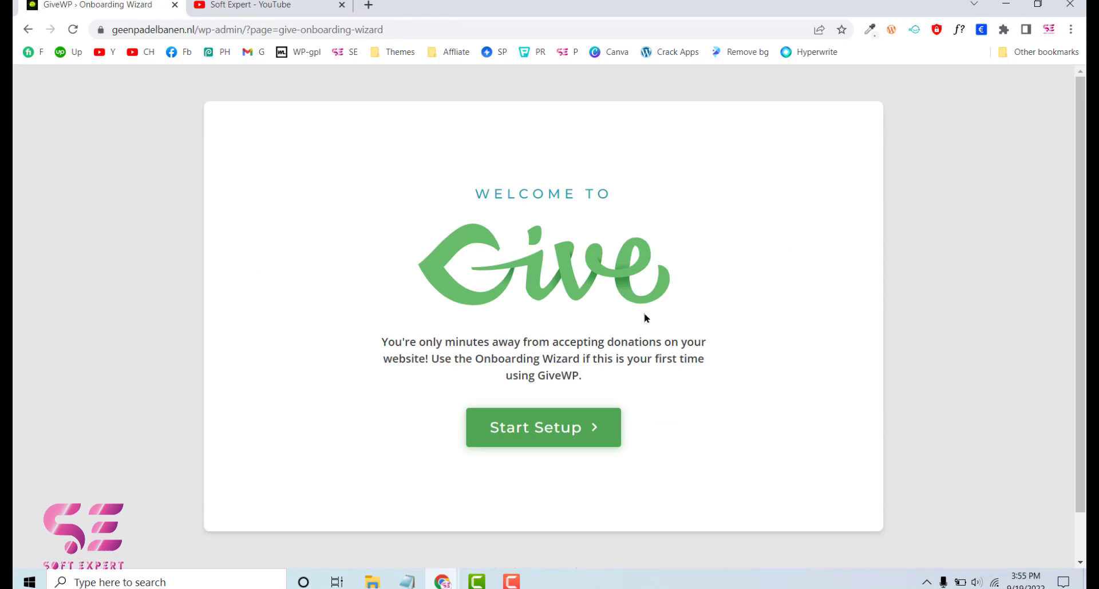
# Step: Start the GiveWP setup, complete the Cause stage as Individual with Other as the fundraising purpose, and skip joining the community
pyautogui.click(558, 432)
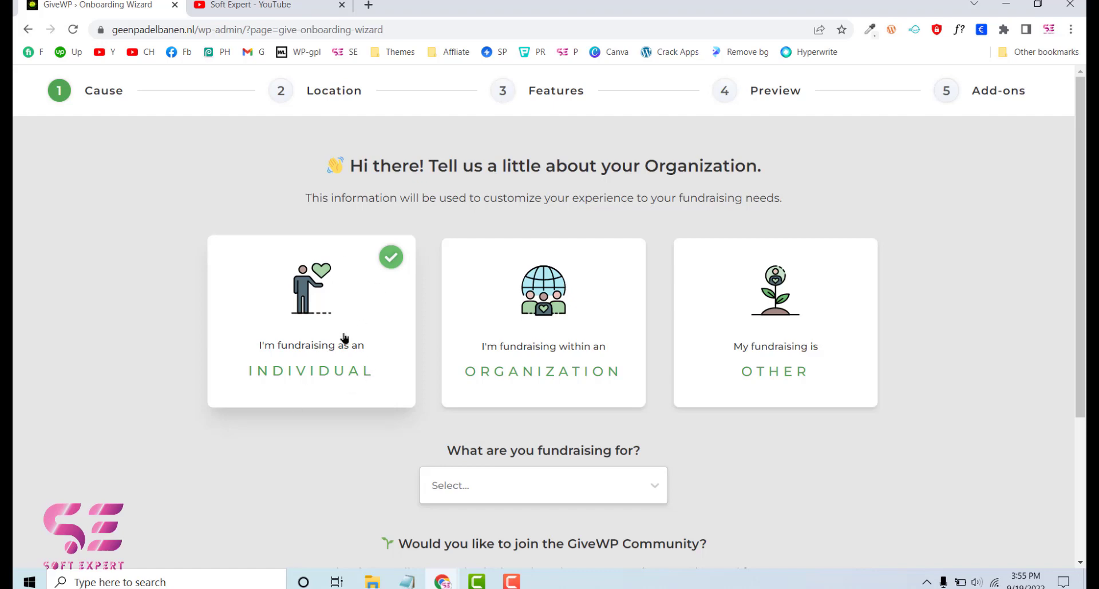
pyautogui.scroll(-2, 358, 359)
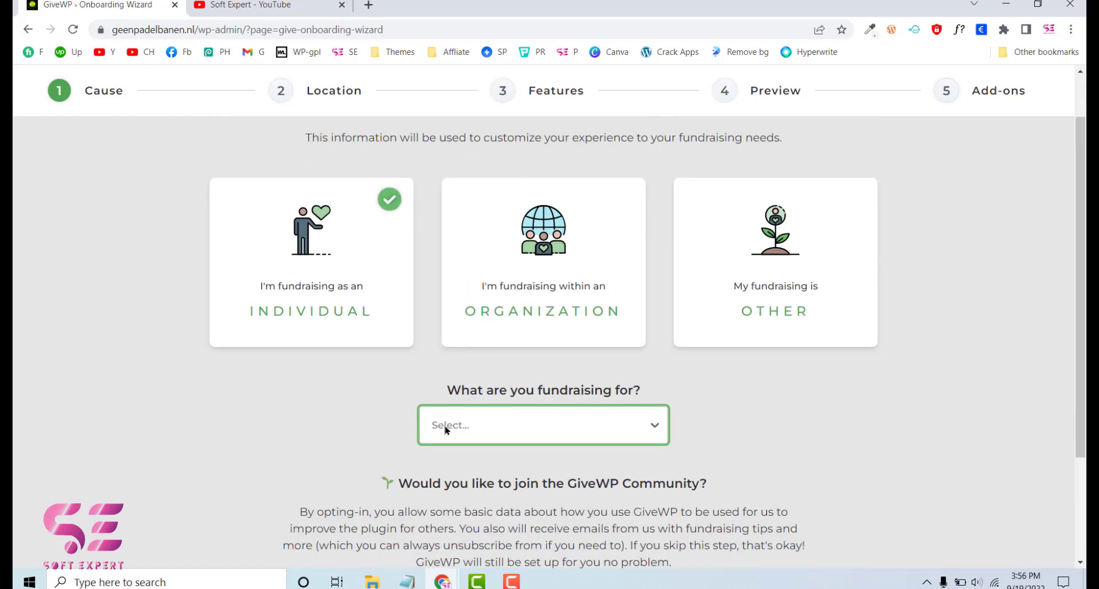
pyautogui.click(552, 399)
pyautogui.scroll(-3, 551, 399)
pyautogui.click(547, 304)
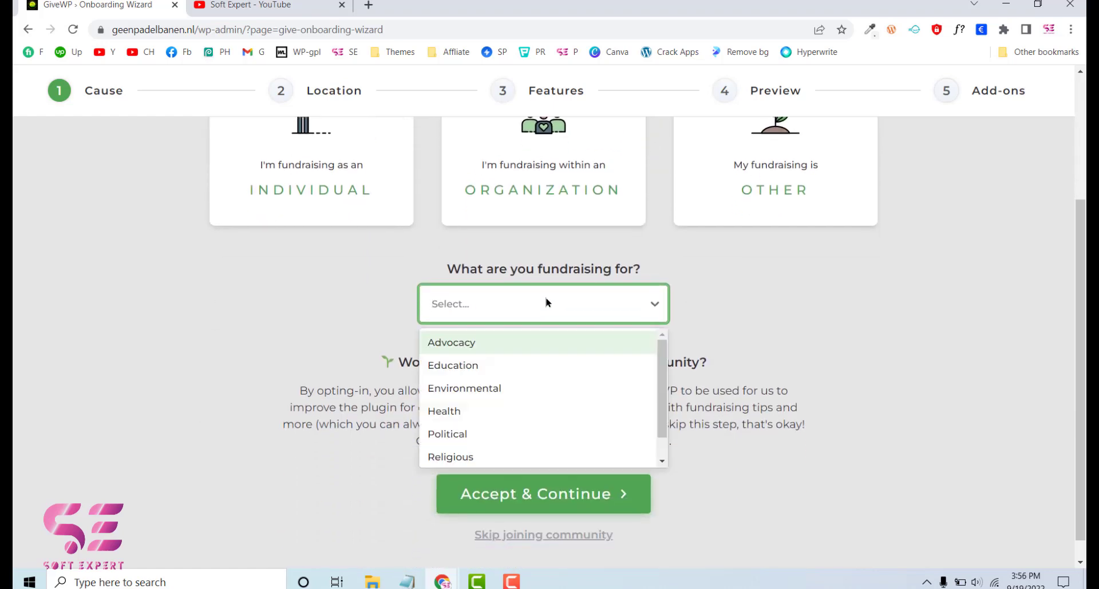
pyautogui.scroll(-1, 542, 359)
pyautogui.scroll(1, 543, 359)
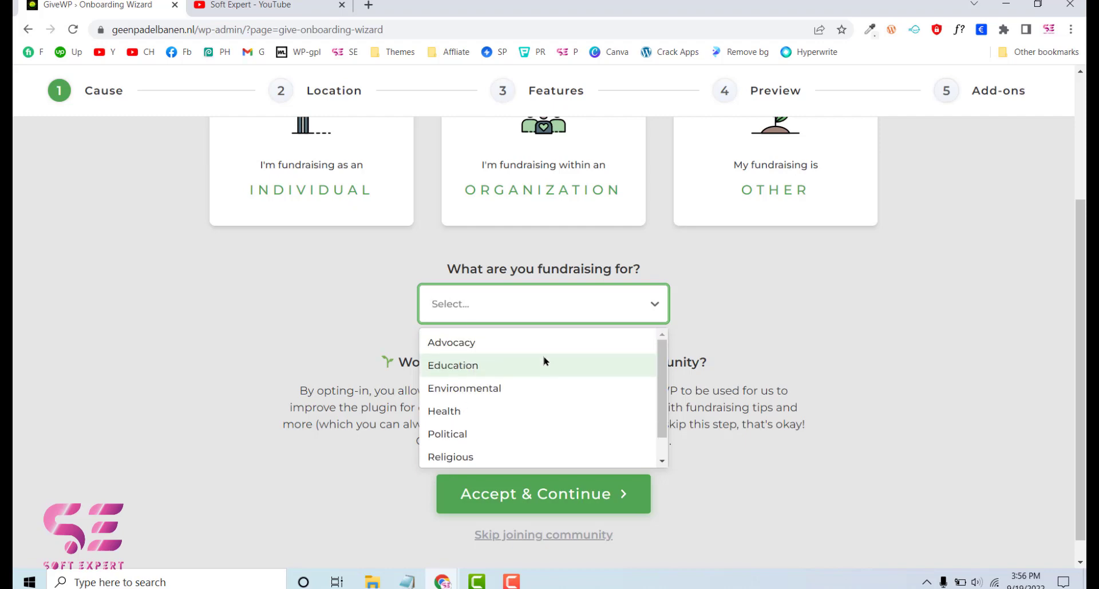
pyautogui.scroll(-1, 499, 404)
pyautogui.scroll(1, 499, 407)
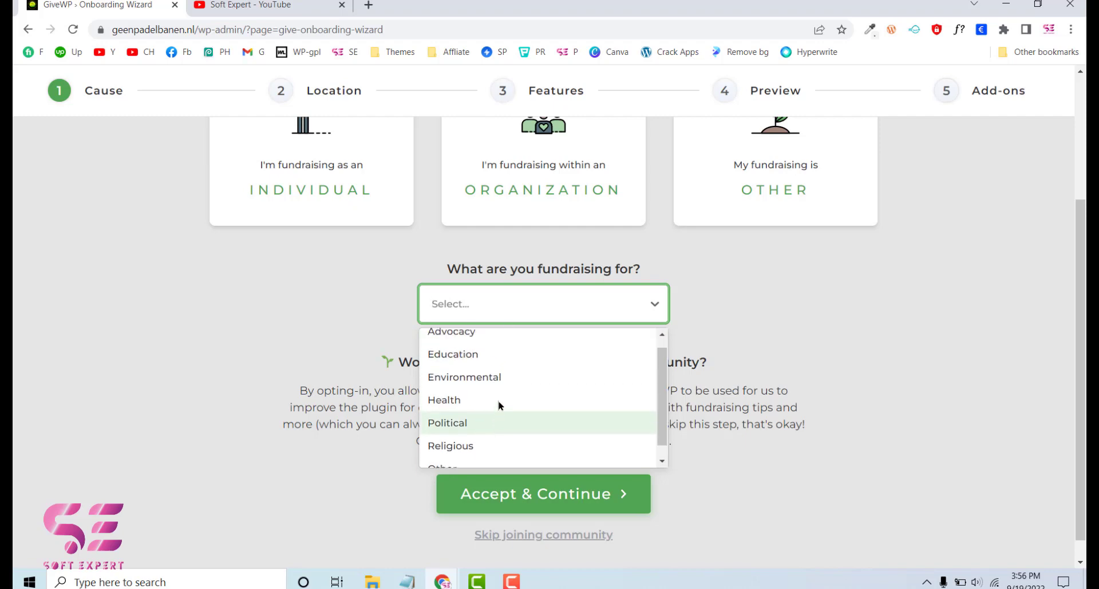
pyautogui.scroll(-1, 498, 404)
pyautogui.click(473, 458)
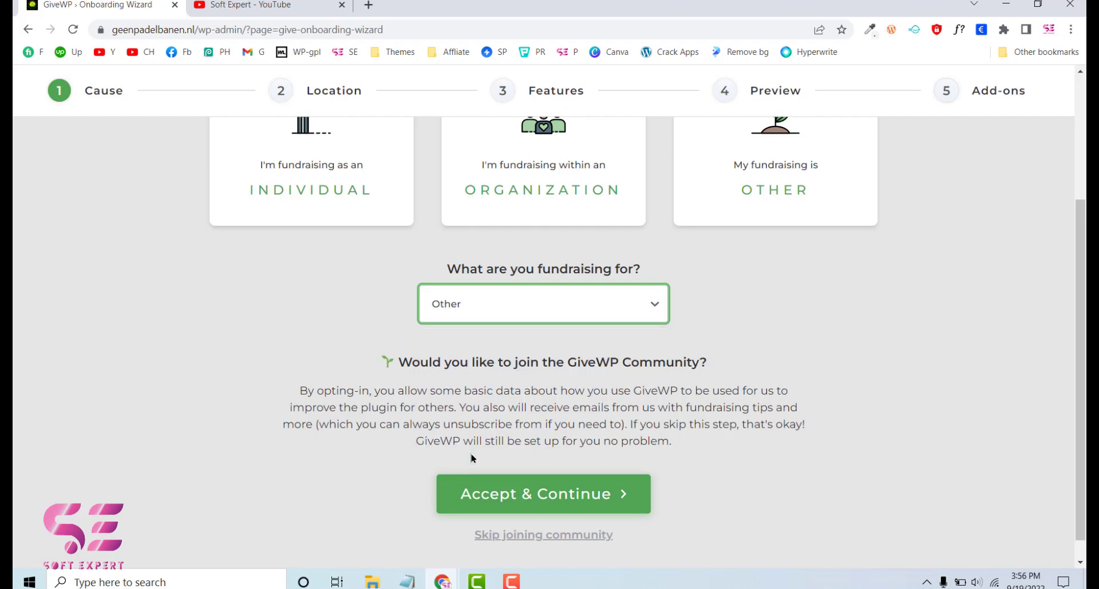
pyautogui.scroll(-1, 551, 355)
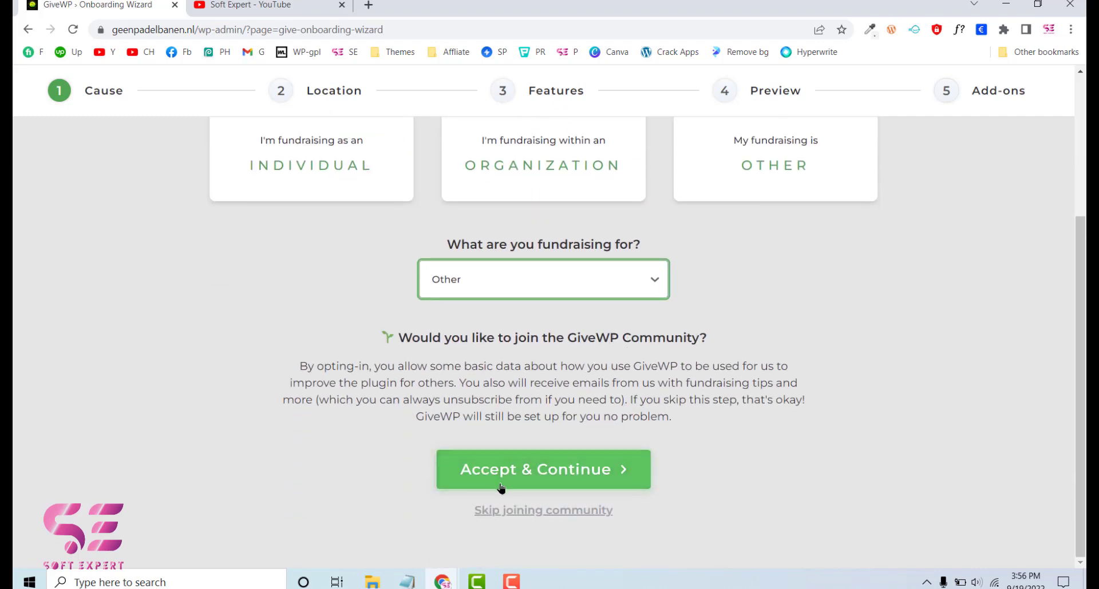
pyautogui.click(541, 511)
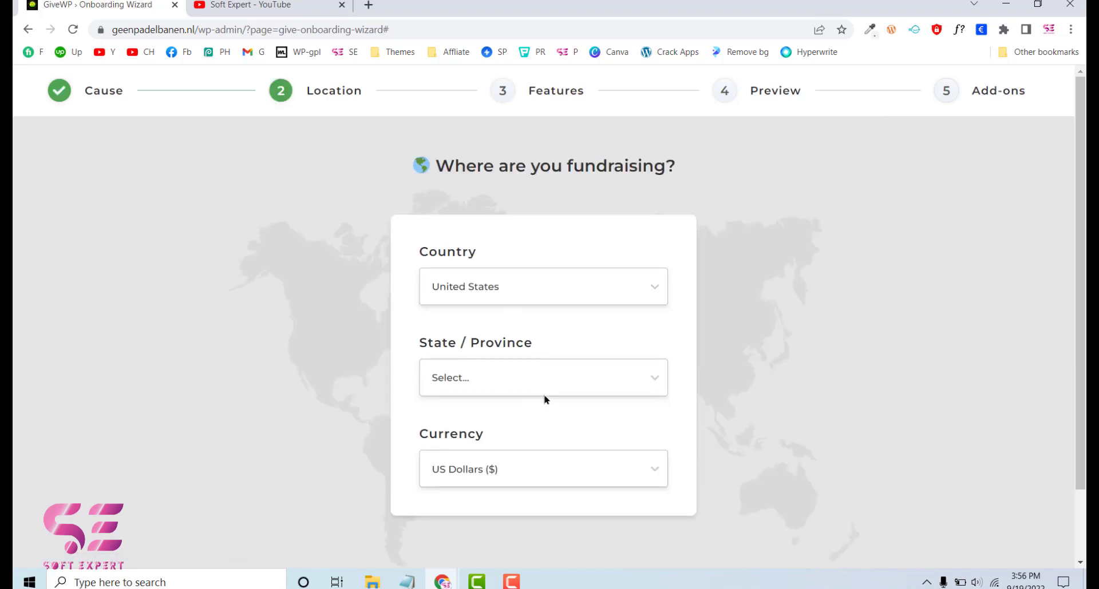
# Step: Set the fundraising country to Netherlands and continue to the Features stage of the setup
pyautogui.click(525, 292)
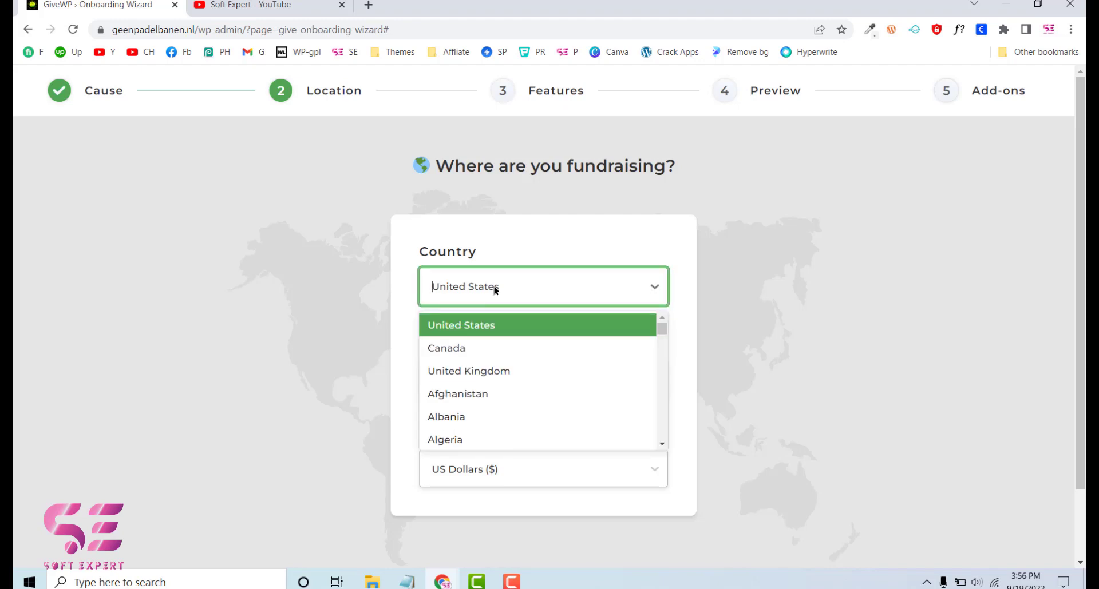
pyautogui.write('neth')
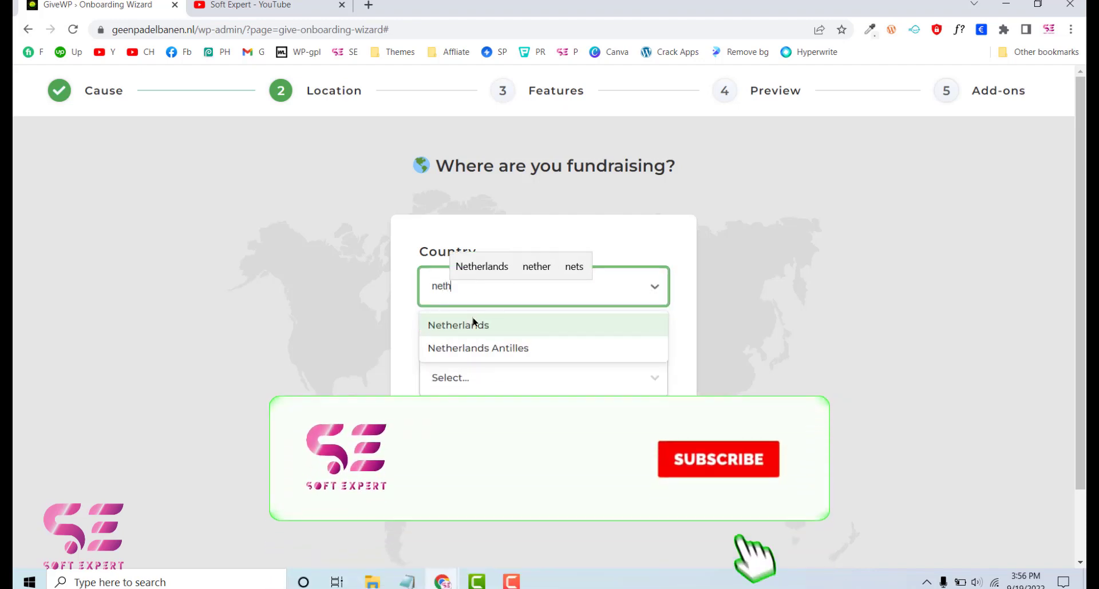
pyautogui.click(471, 323)
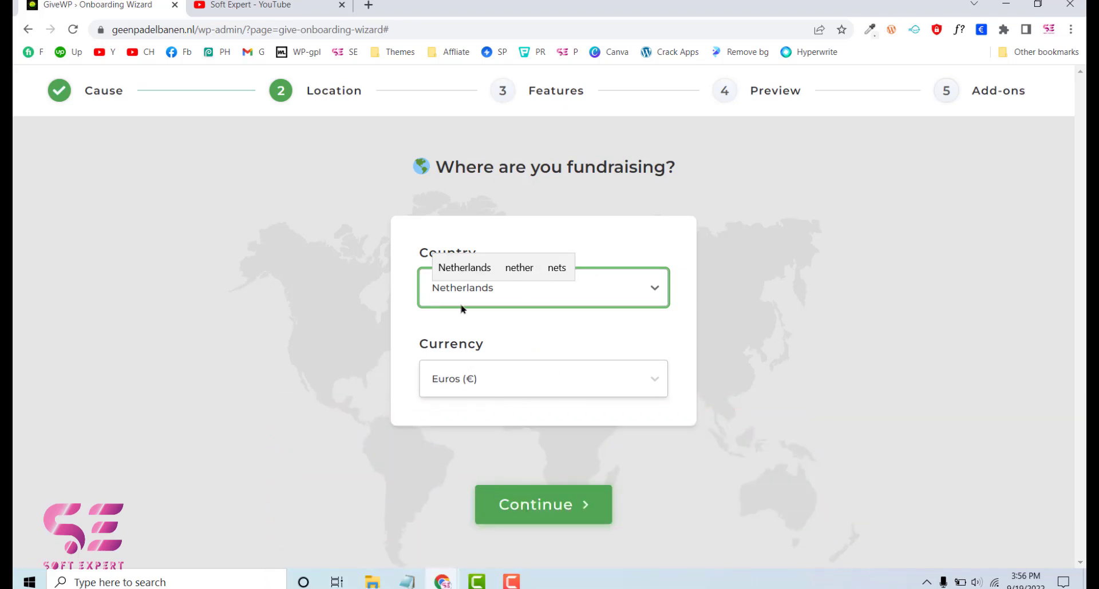
pyautogui.click(525, 330)
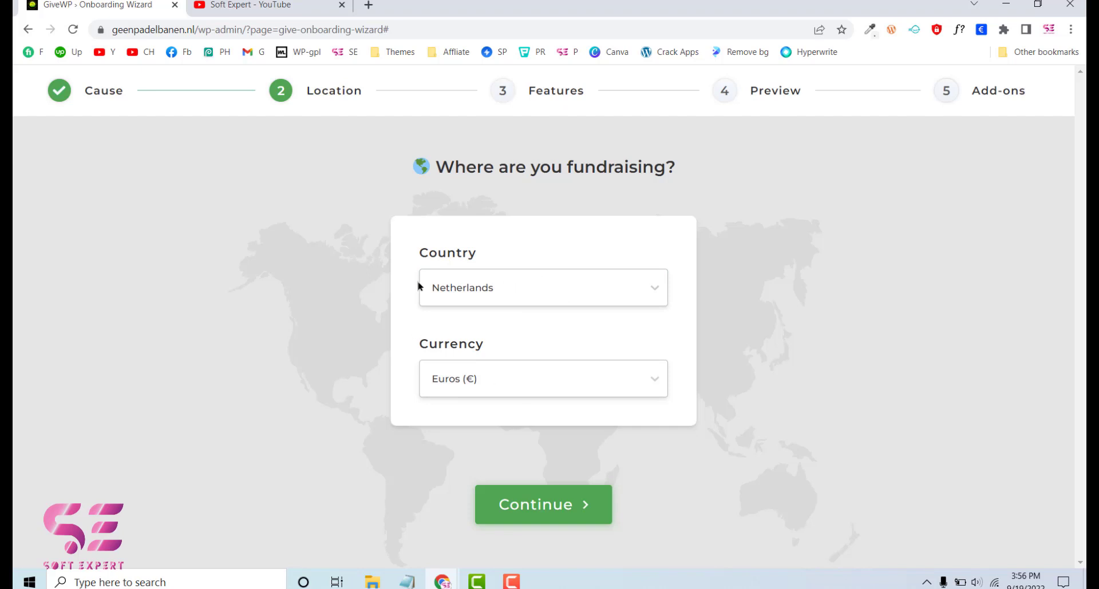
pyautogui.click(576, 504)
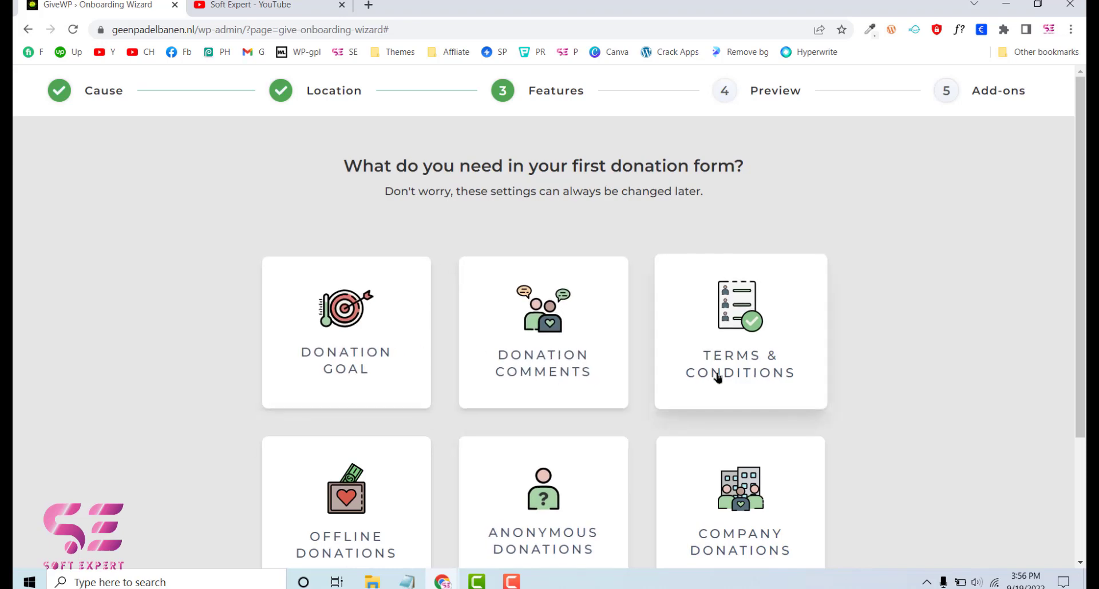
# Step: Pass the Features and Preview stages of the GiveWP setup without selecting any features
pyautogui.scroll(-3, 716, 378)
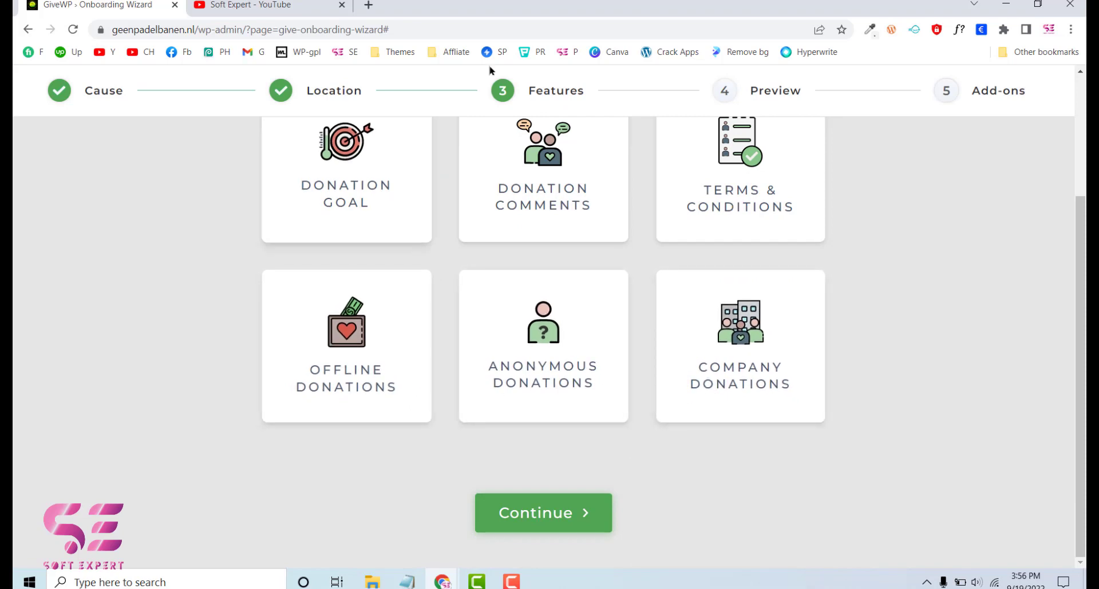
pyautogui.click(552, 519)
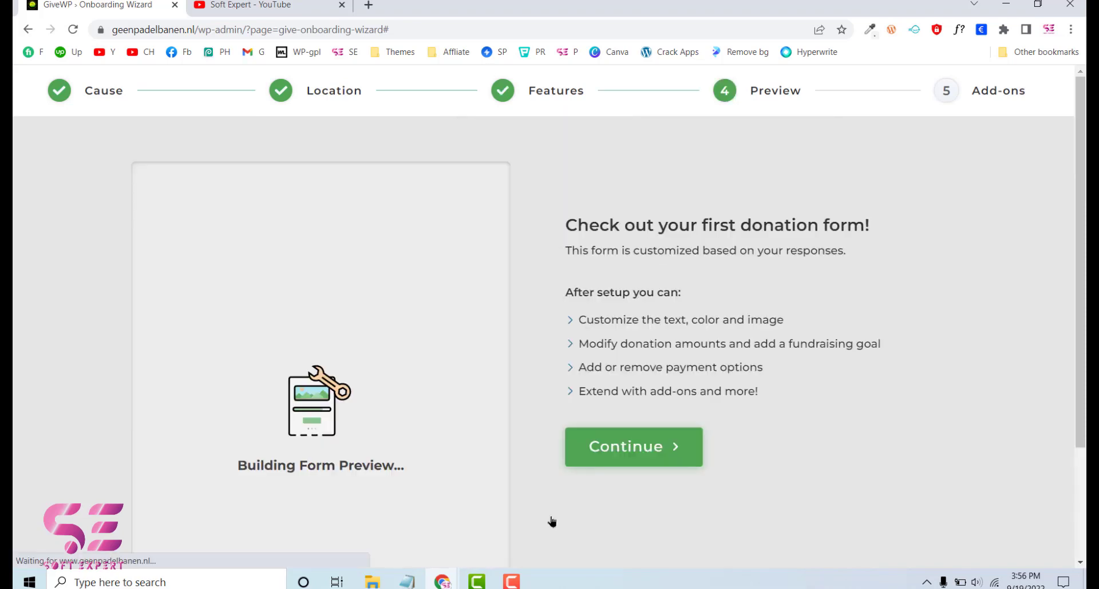
pyautogui.click(634, 447)
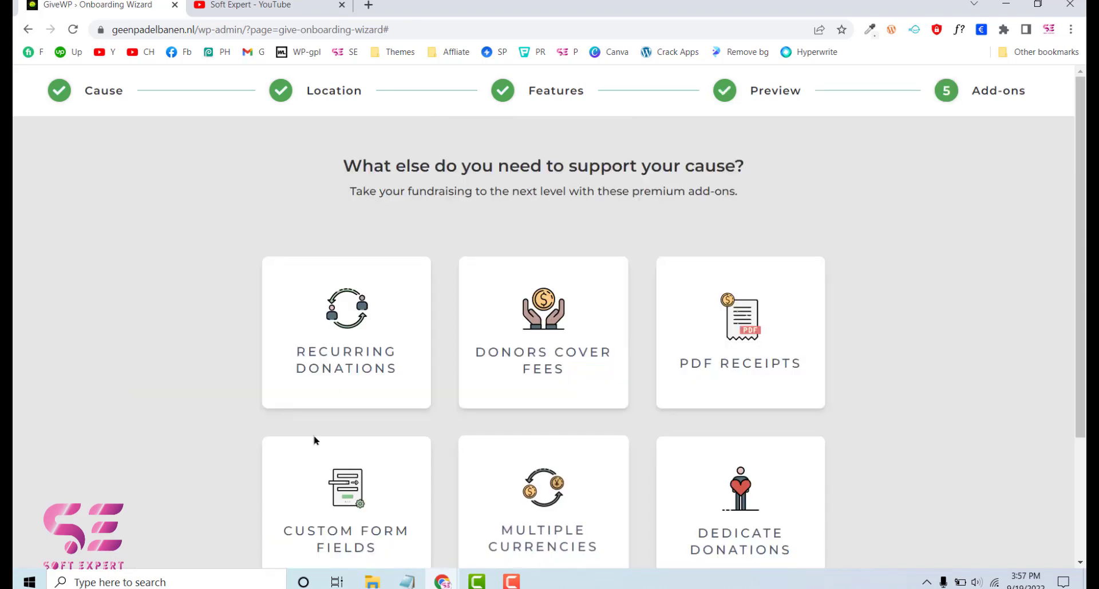
# Step: Review the premium add-ons and finish the onboarding without selecting any of them
pyautogui.scroll(-1, 305, 302)
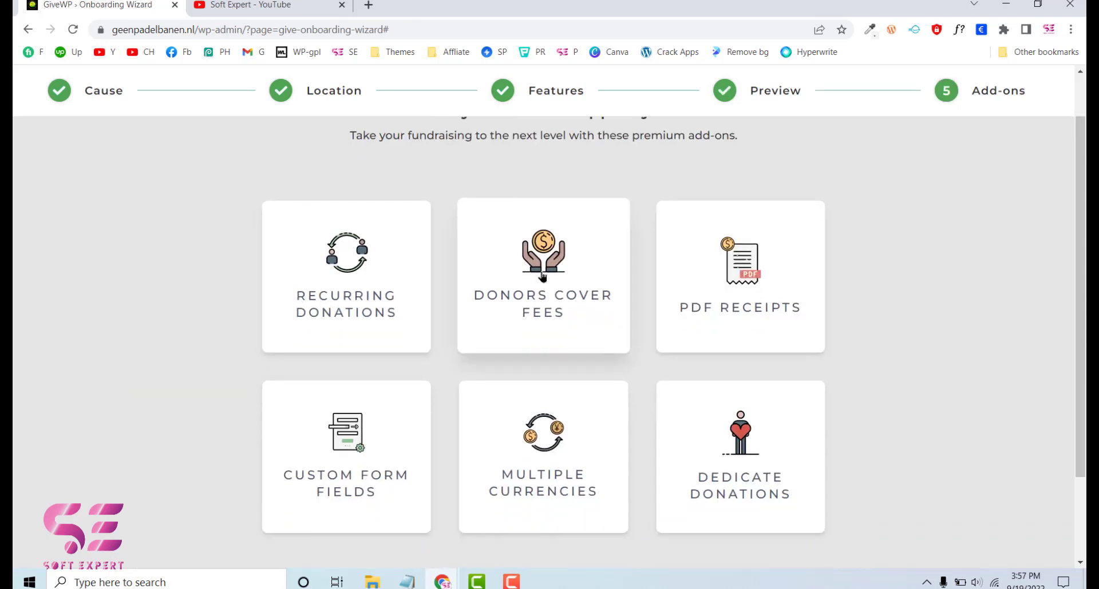
pyautogui.scroll(-1, 348, 264)
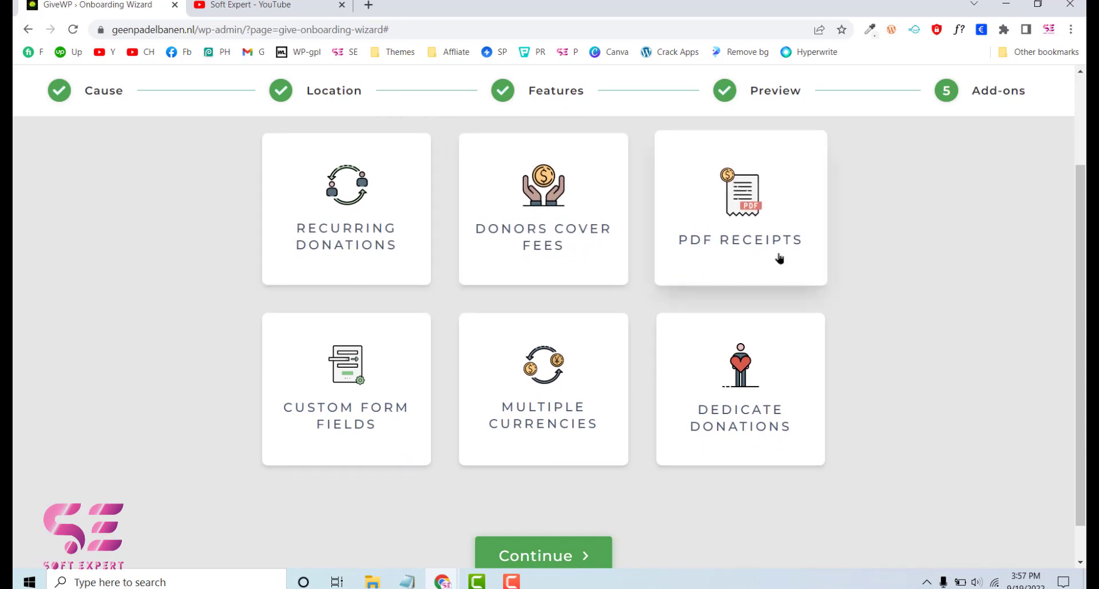
pyautogui.scroll(2, 509, 395)
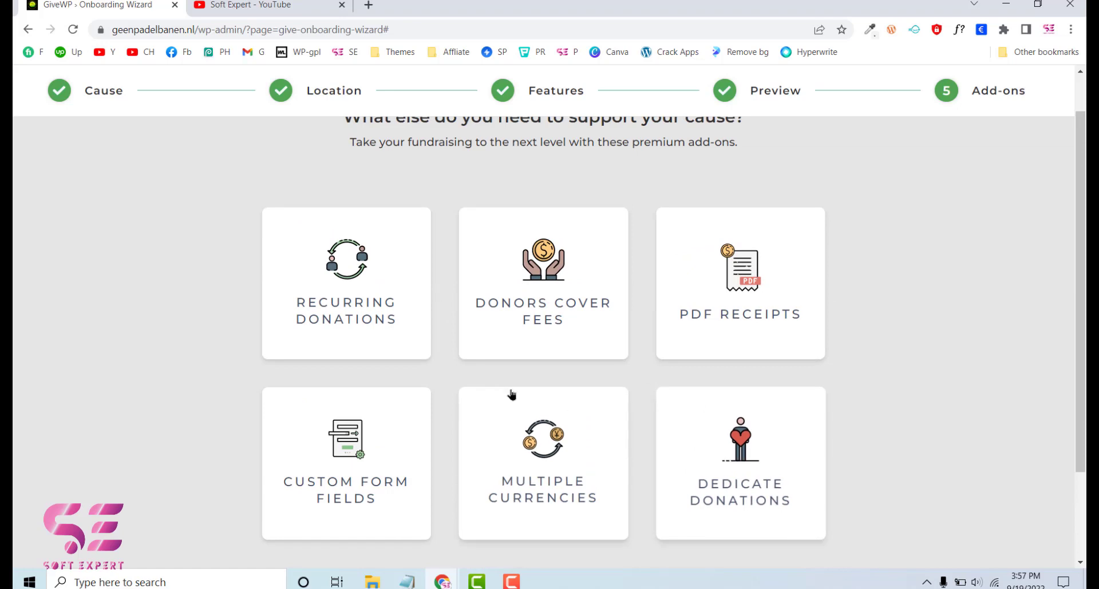
pyautogui.moveTo(604, 194); pyautogui.dragTo(711, 195)
pyautogui.click(711, 195)
pyautogui.scroll(-3, 605, 402)
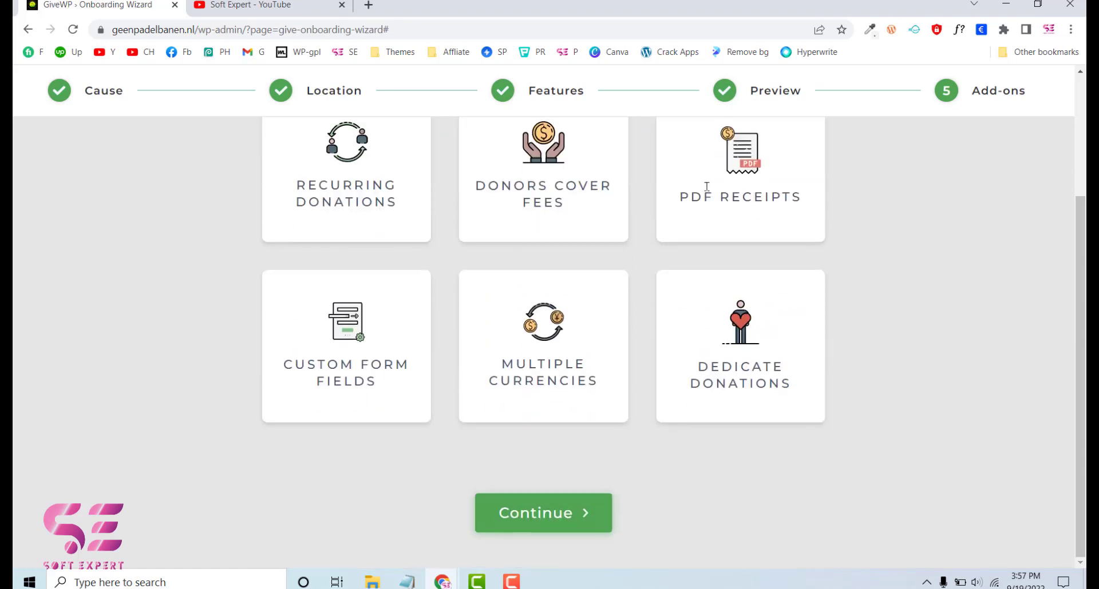
pyautogui.click(537, 515)
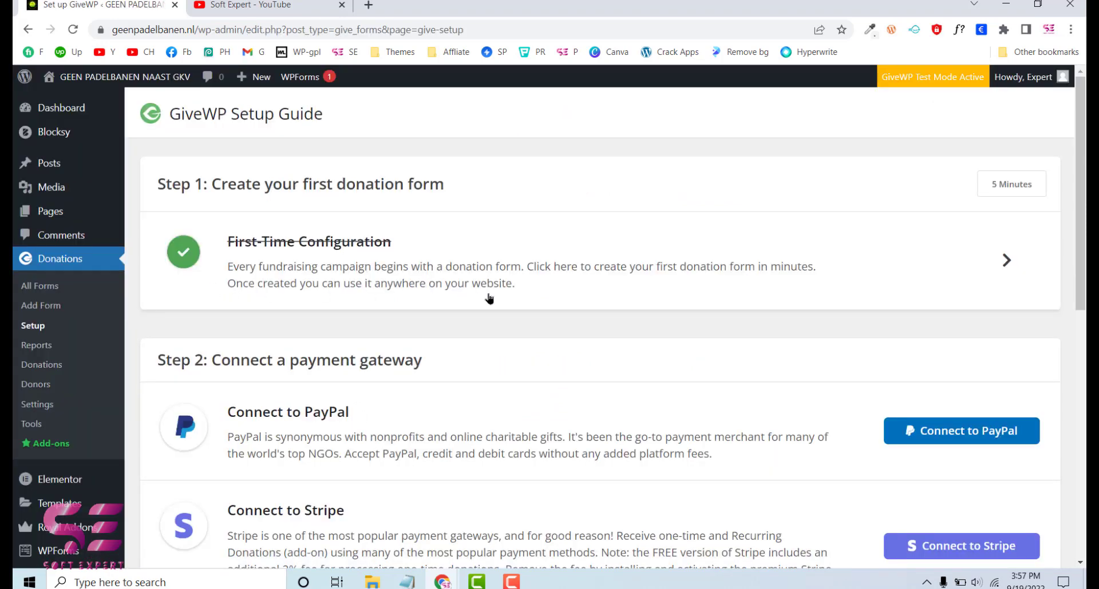
# Step: Open the PayPal Donations gateway settings from the setup guide and set the account country to Netherlands
pyautogui.scroll(-2, 498, 356)
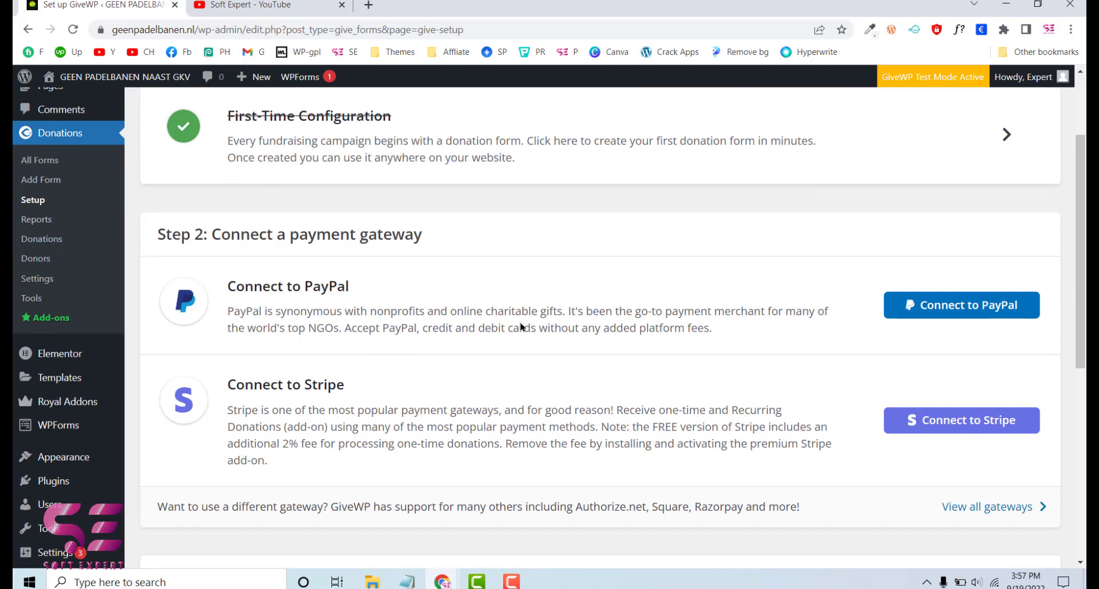
pyautogui.click(967, 305)
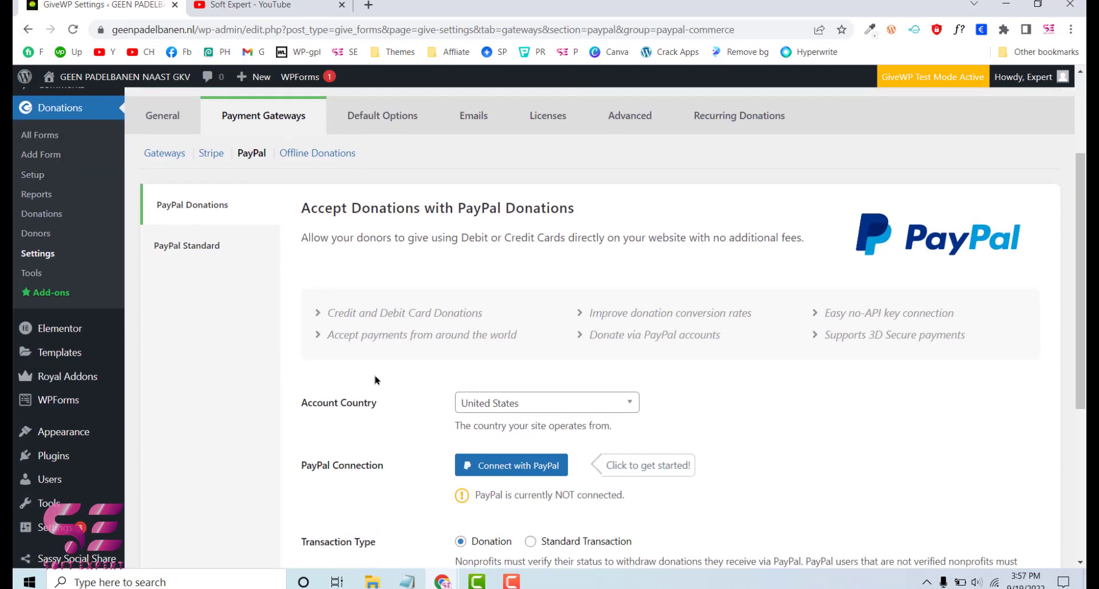
pyautogui.scroll(-1, 353, 237)
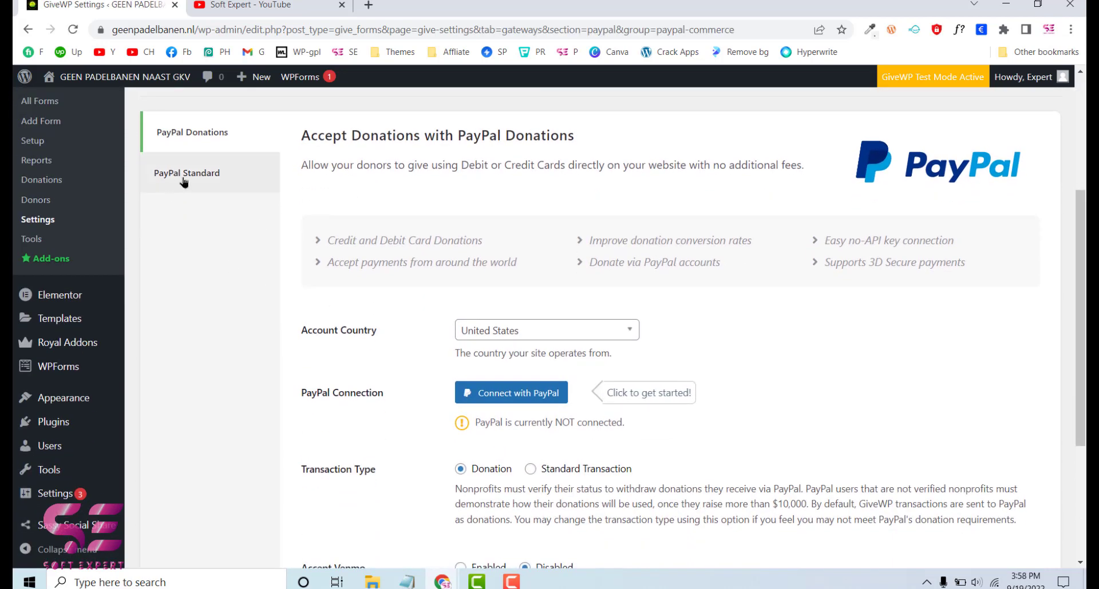
pyautogui.scroll(2, 230, 178)
pyautogui.scroll(-3, 374, 307)
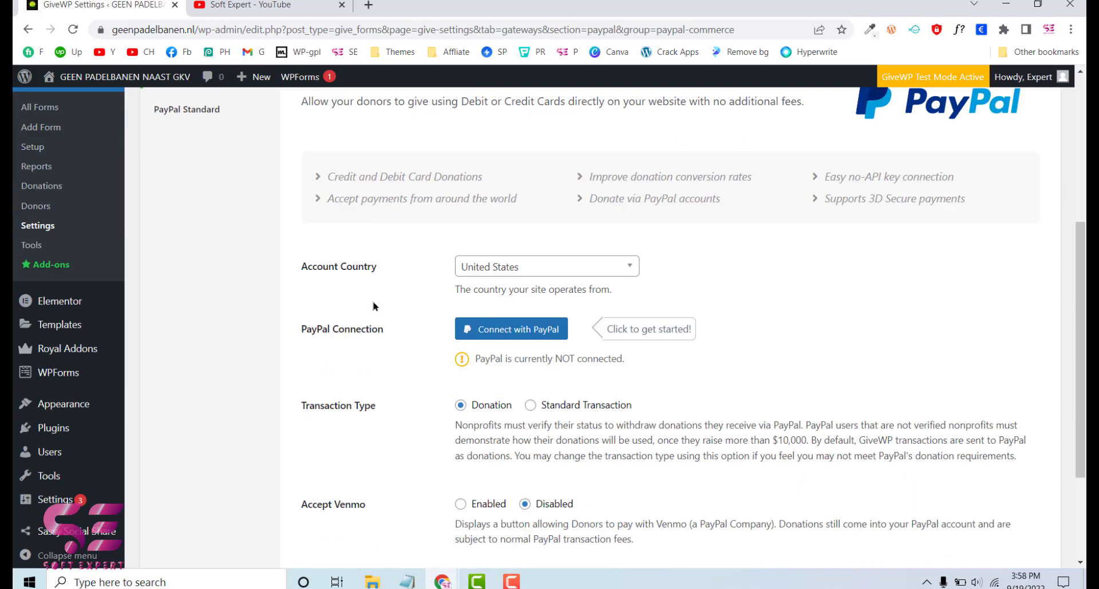
pyautogui.click(529, 272)
pyautogui.write('neth')
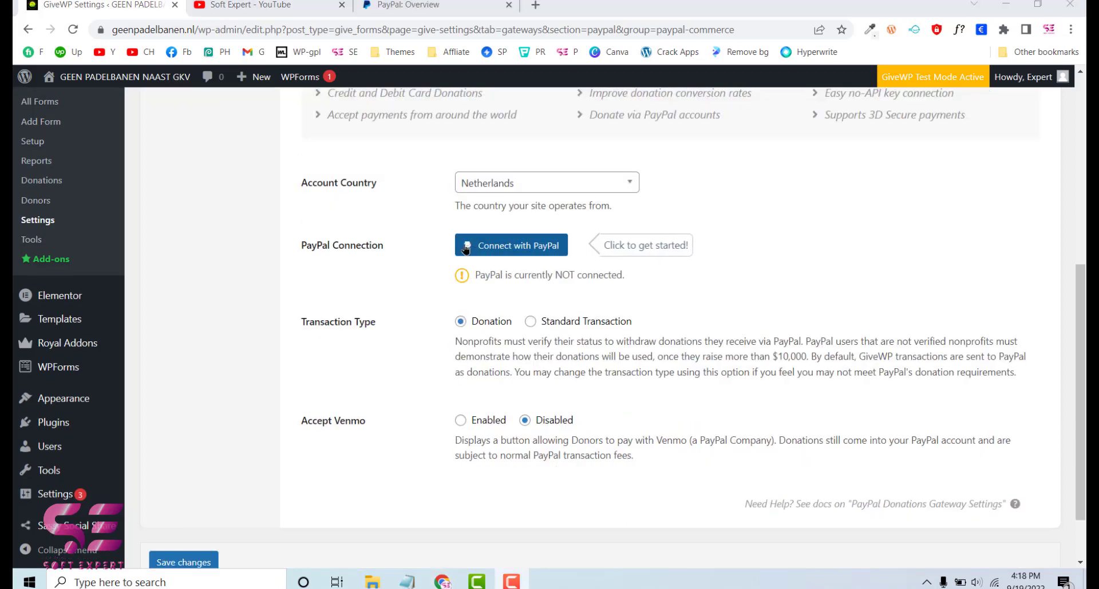
# Step: Start the PayPal connection and submit the account's e-mail, country and password for the business account
pyautogui.click(512, 252)
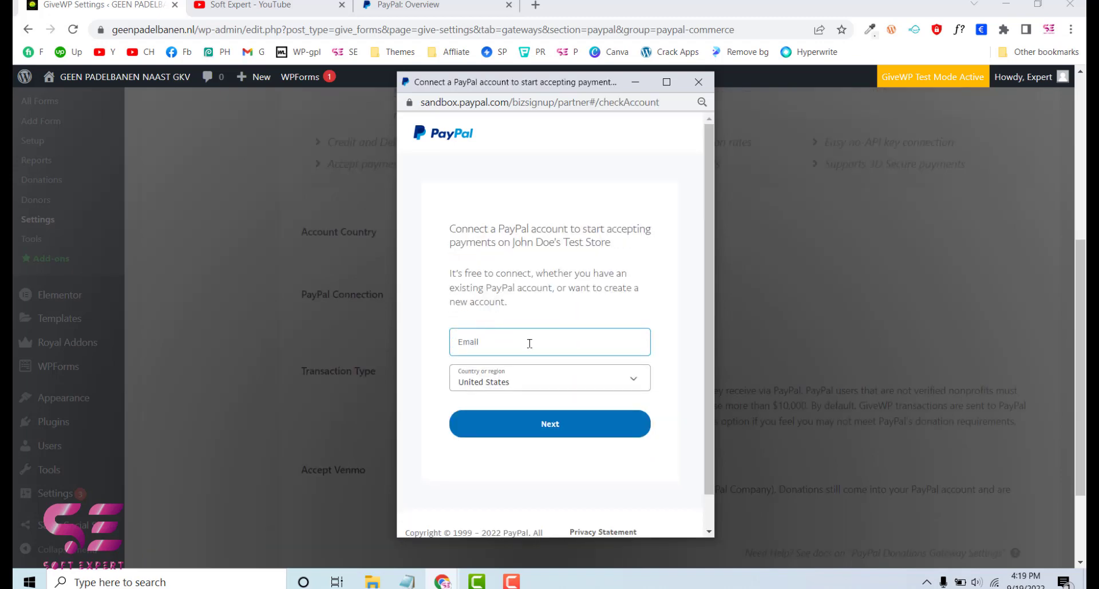
pyautogui.click(548, 346)
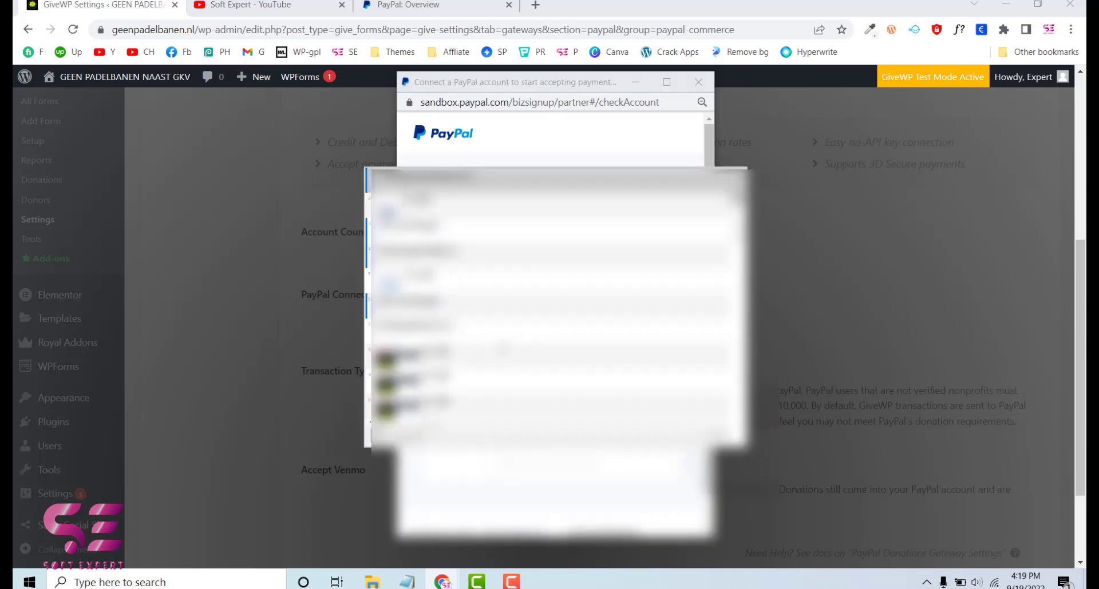
pyautogui.click(504, 347)
pyautogui.click(511, 379)
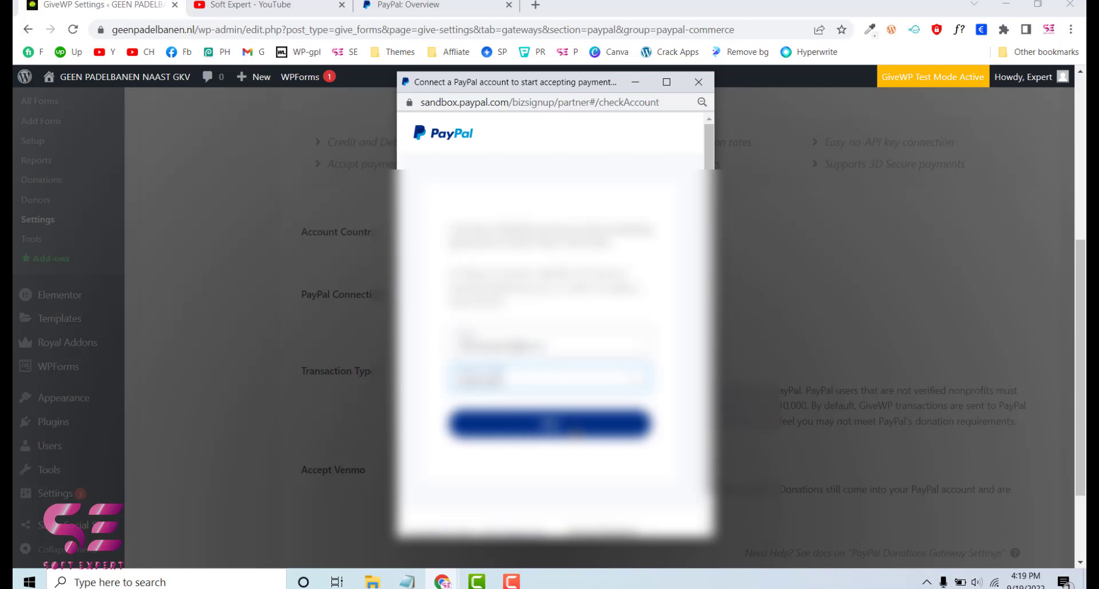
pyautogui.click(574, 432)
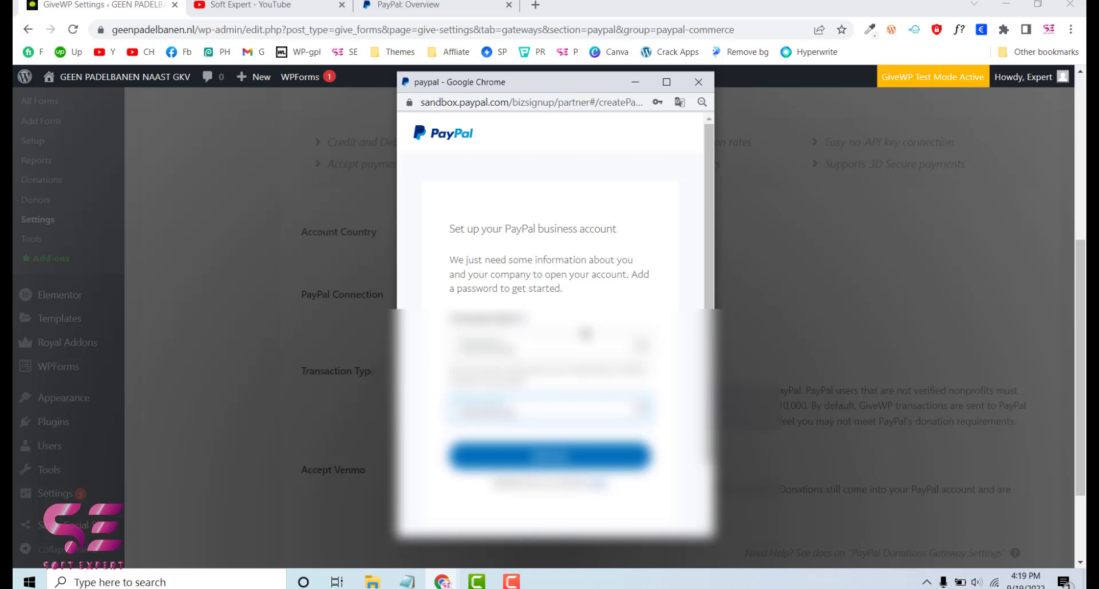
pyautogui.click(566, 458)
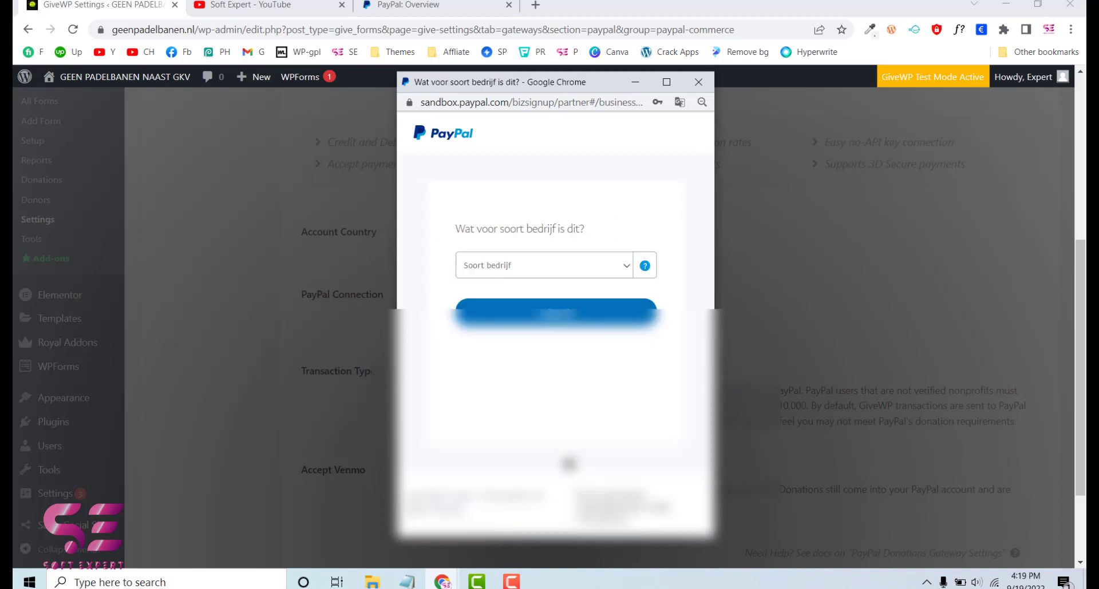
# Step: Set the company type to Non-profit organisation and continue to the company details
pyautogui.click(628, 271)
pyautogui.scroll(-1, 540, 329)
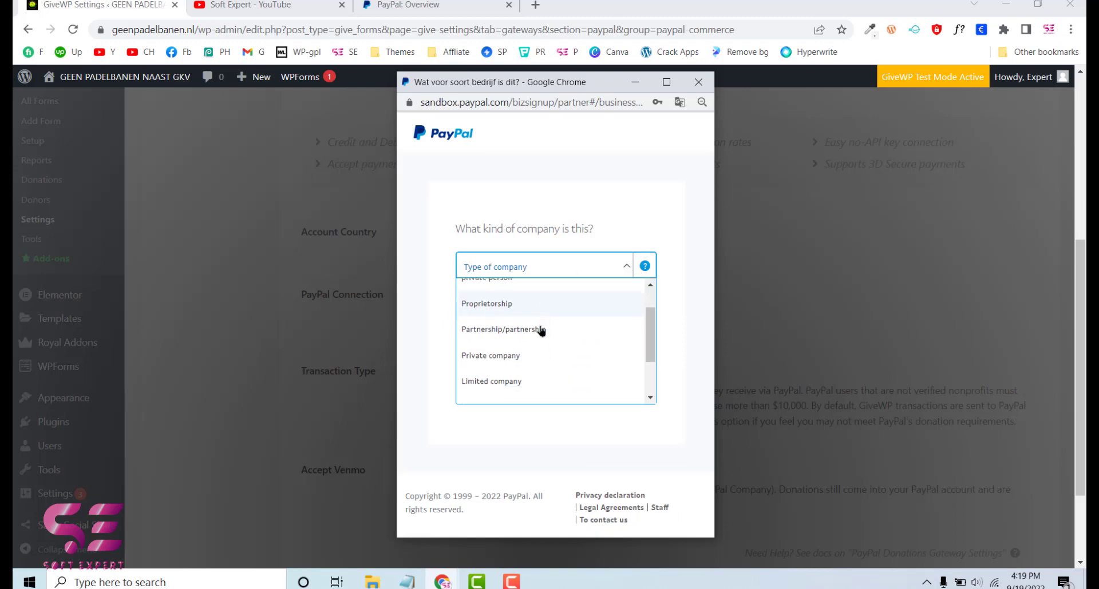
pyautogui.scroll(-2, 538, 379)
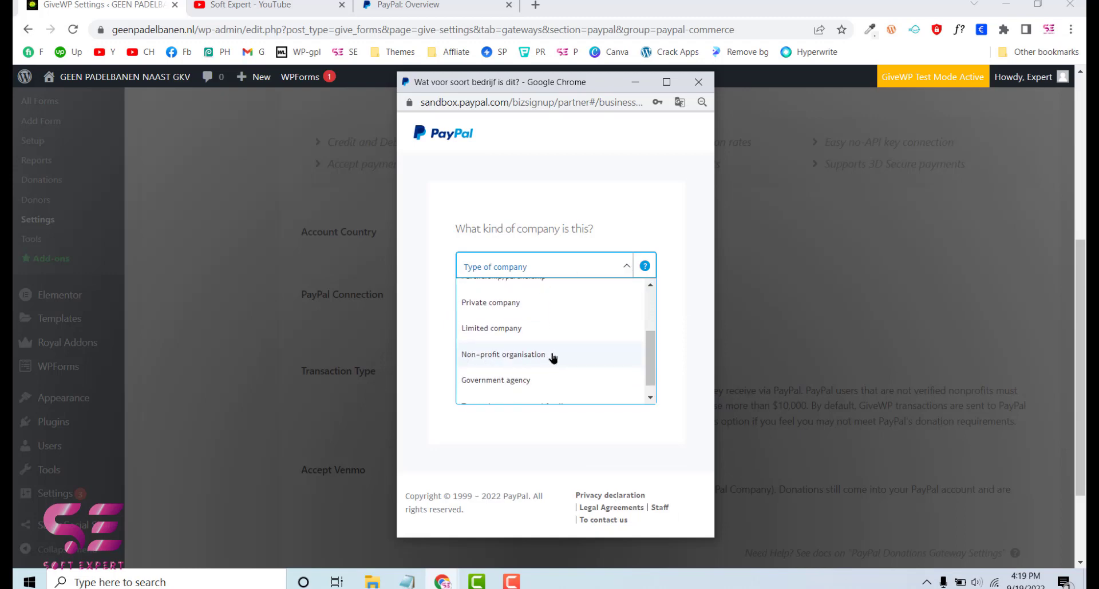
pyautogui.click(497, 356)
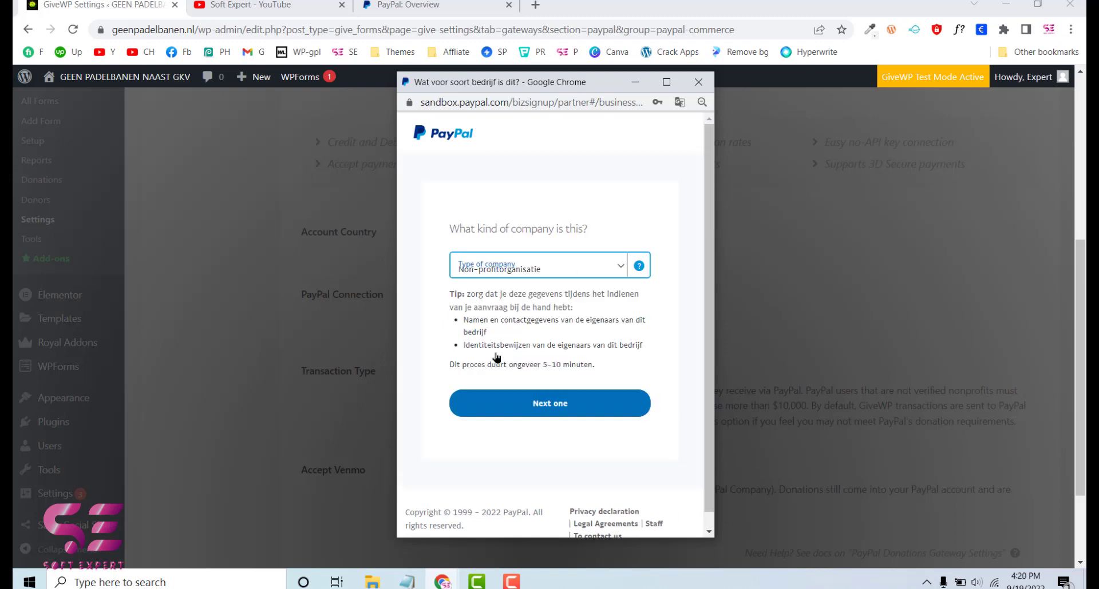
pyautogui.click(557, 404)
pyautogui.click(523, 404)
# Step: Complete the company details, agree to PayPal's User Agreement and Privacy Statement, submit them, and close the sign-up window
pyautogui.scroll(10, 560, 405)
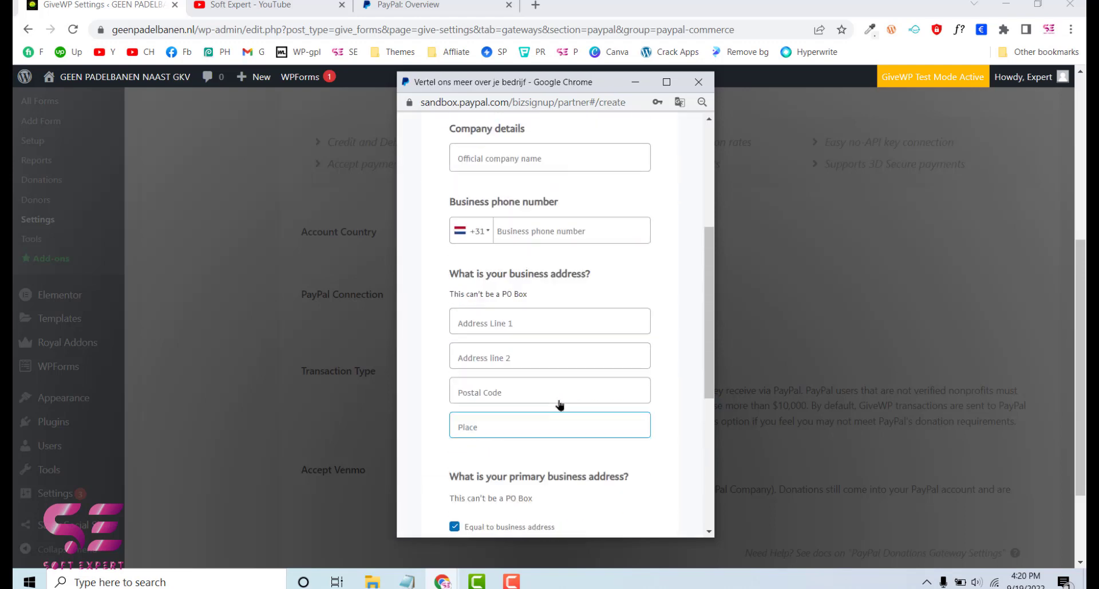
pyautogui.scroll(-1, 582, 279)
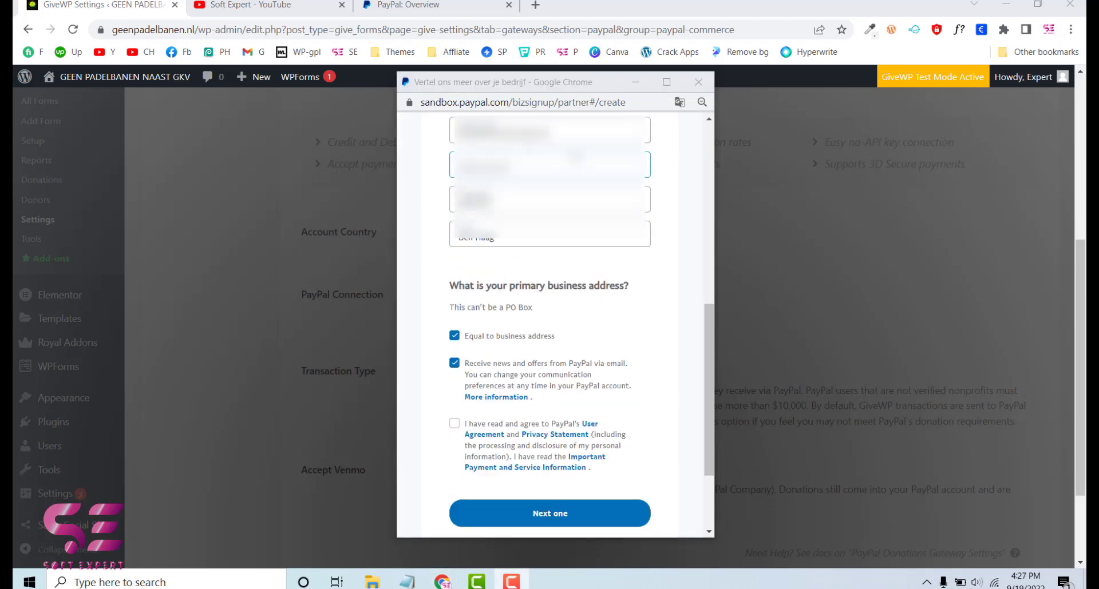
pyautogui.scroll(-3, 485, 325)
pyautogui.click(454, 343)
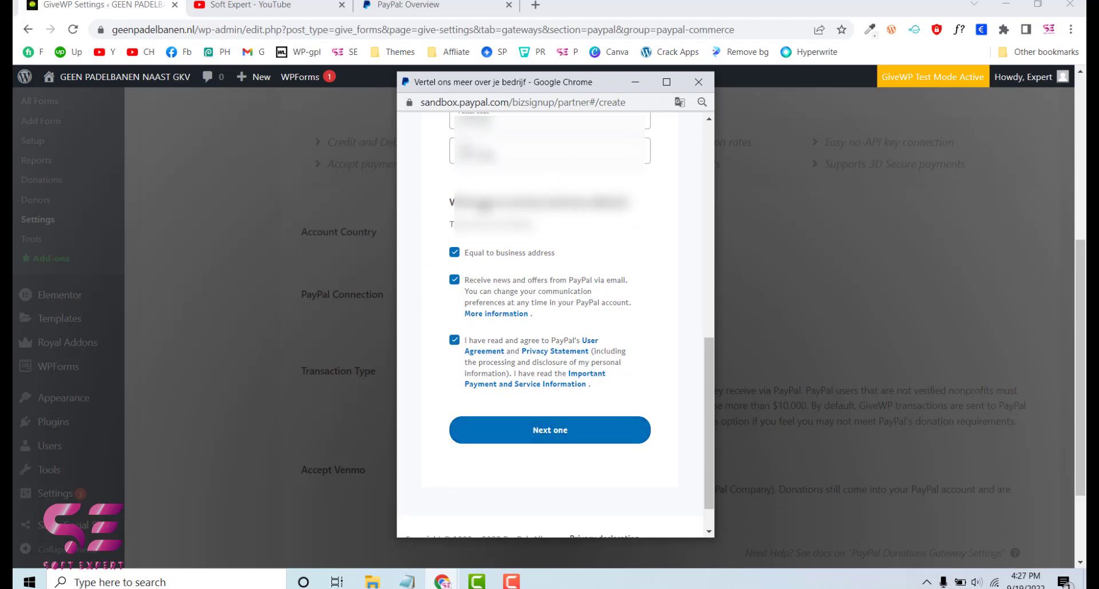
pyautogui.click(579, 436)
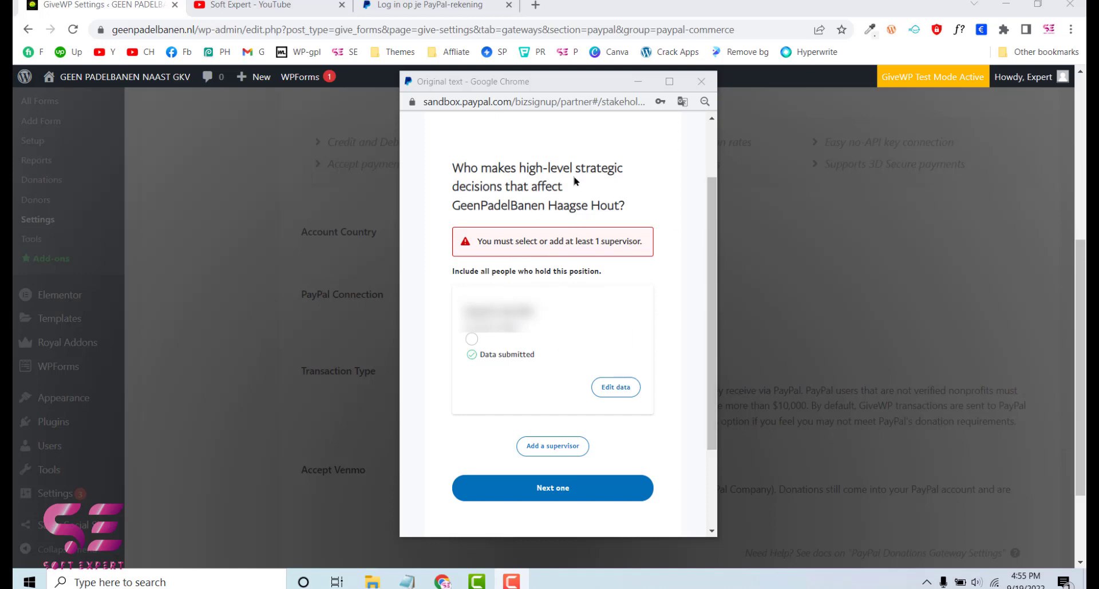
pyautogui.click(701, 82)
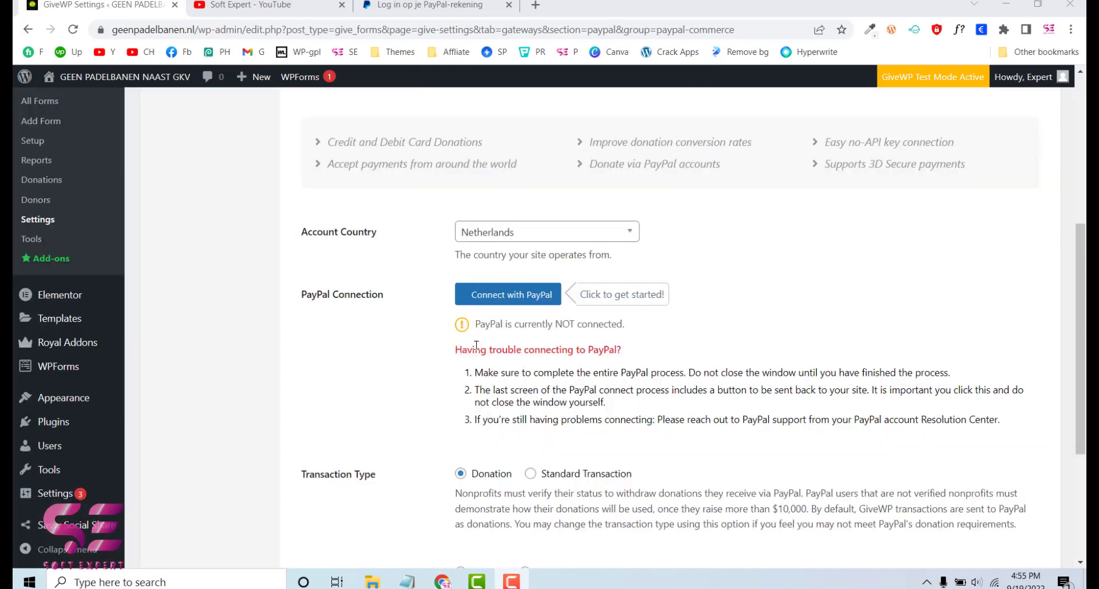
# Step: Open the published "Donation Form" for editing from the list of all donation forms
pyautogui.scroll(3, 272, 302)
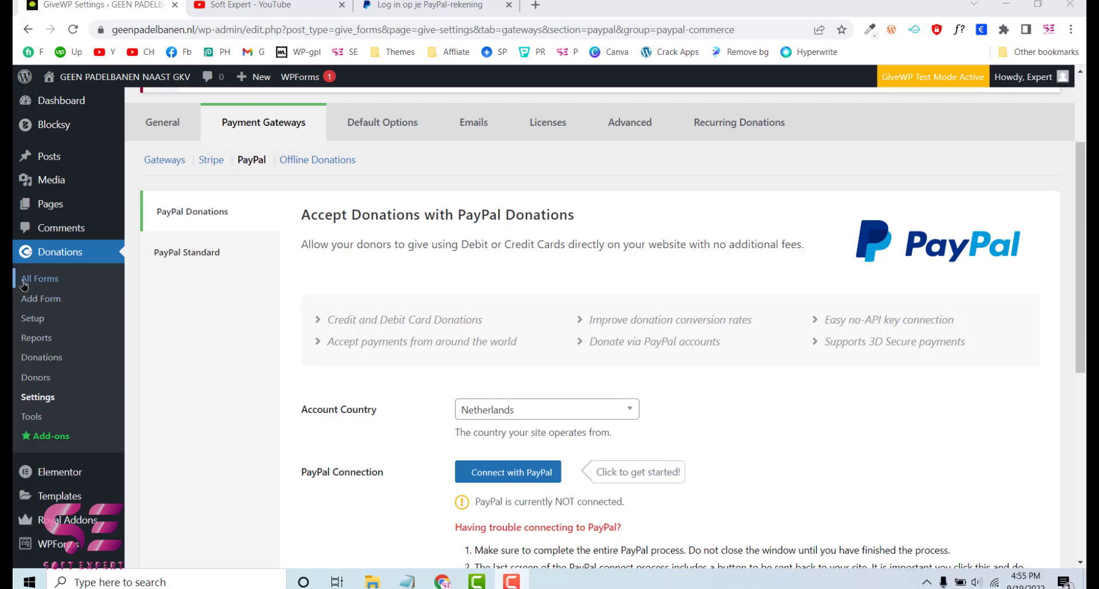
pyautogui.click(50, 280)
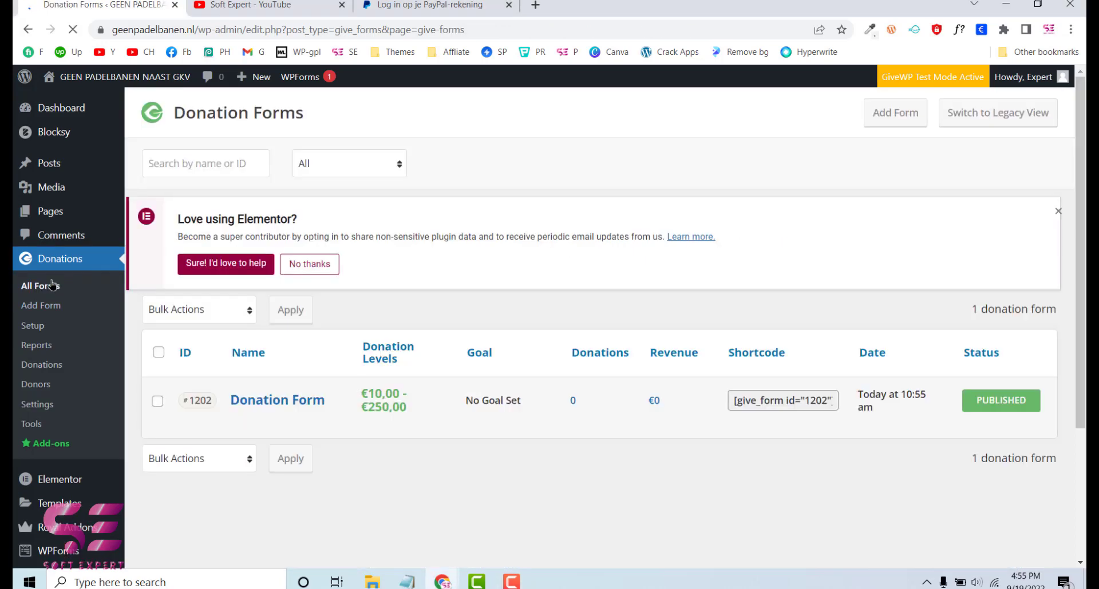
pyautogui.scroll(-1, 338, 426)
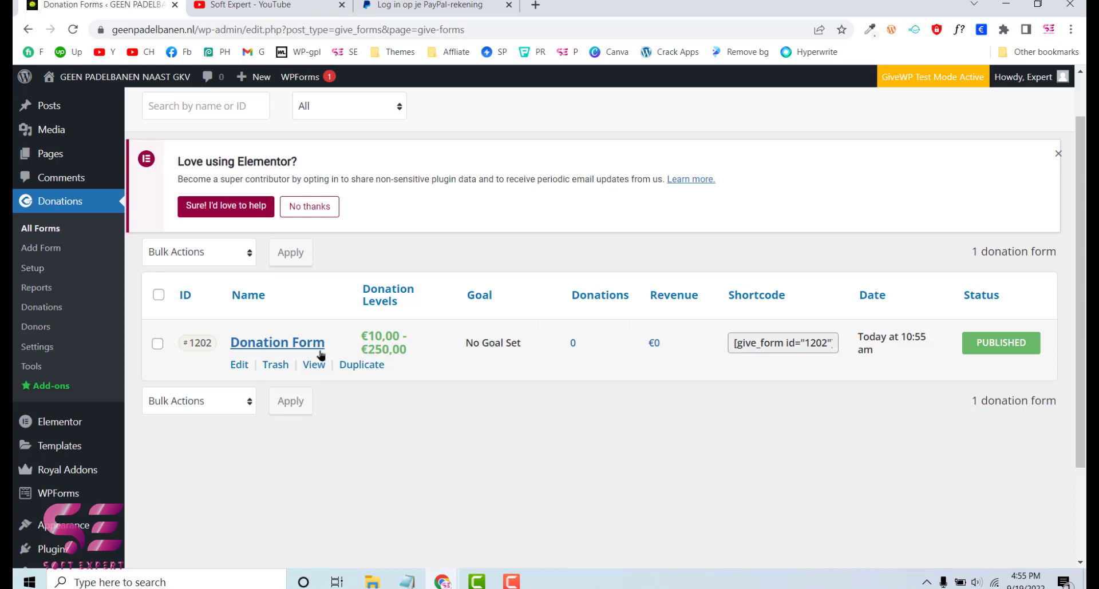
pyautogui.click(232, 364)
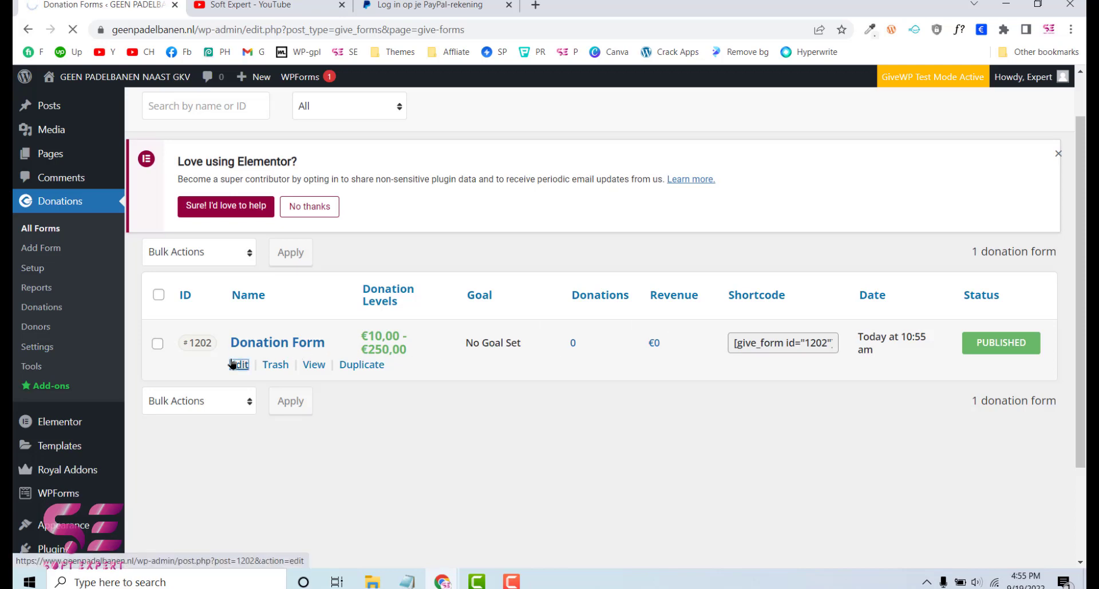
# Step: Set the primary color of the Multi-Step Form template to dark red in its Visual Appearance options
pyautogui.scroll(-1, 423, 320)
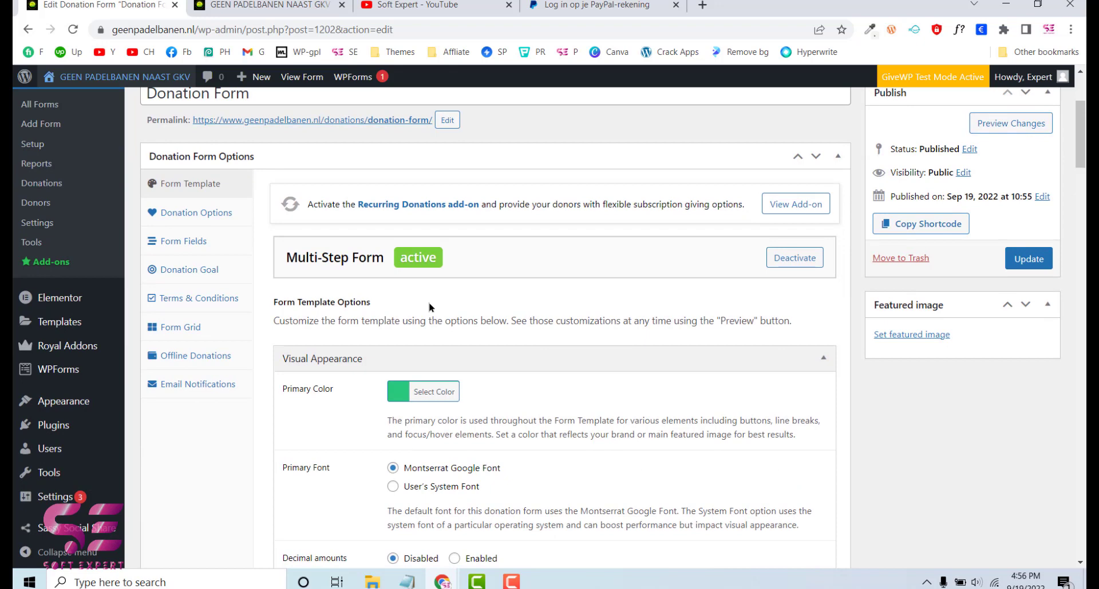
pyautogui.scroll(-1, 401, 286)
pyautogui.scroll(-1, 452, 222)
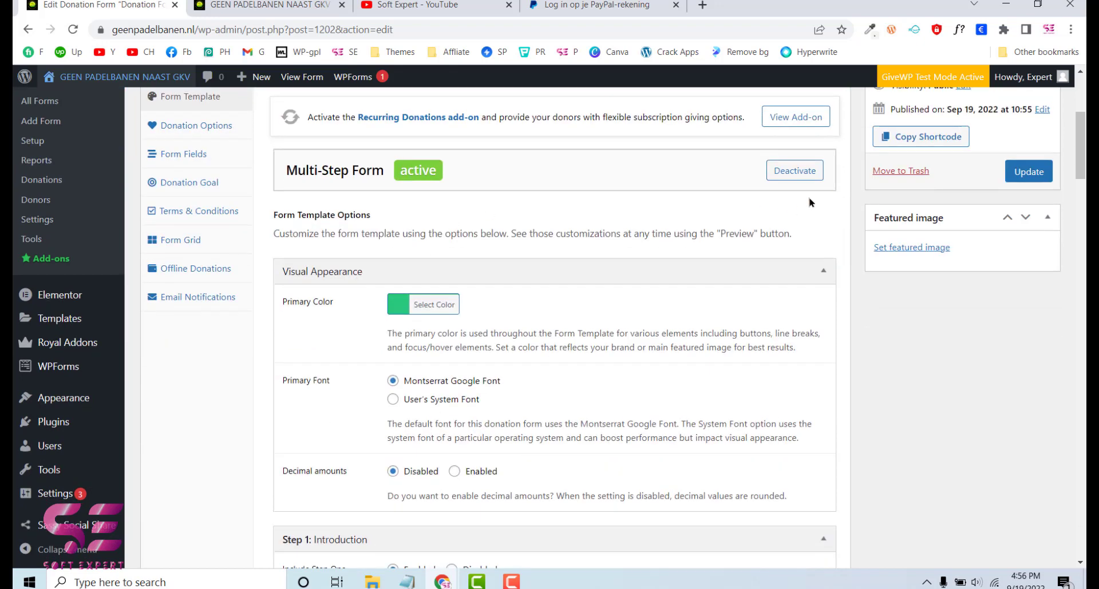
pyautogui.scroll(5, 612, 252)
pyautogui.scroll(-7, 344, 192)
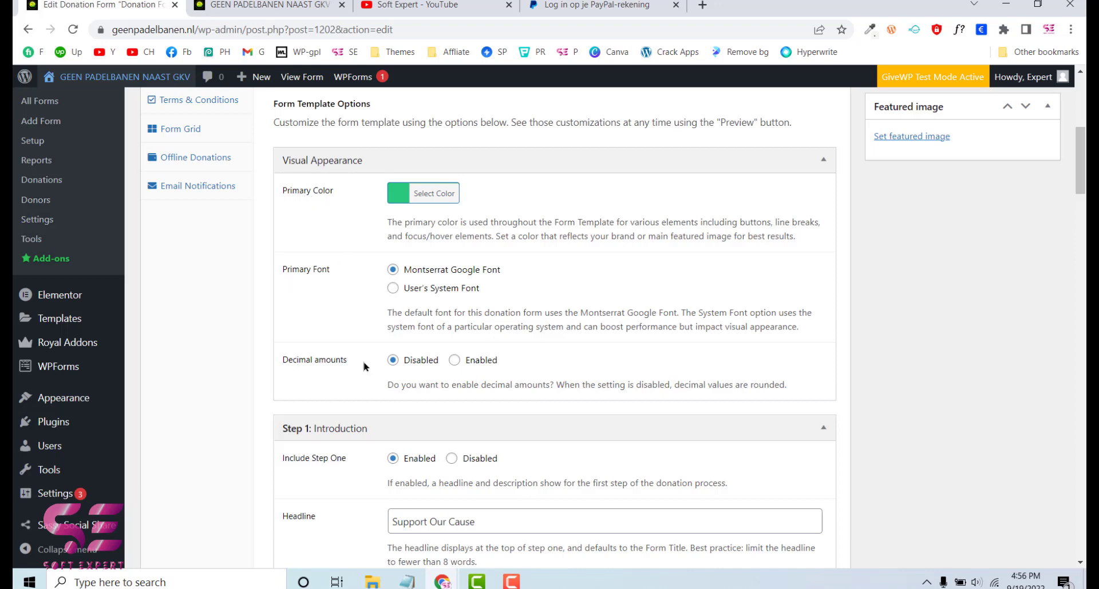
pyautogui.click(419, 195)
pyautogui.click(434, 356)
pyautogui.click(385, 300)
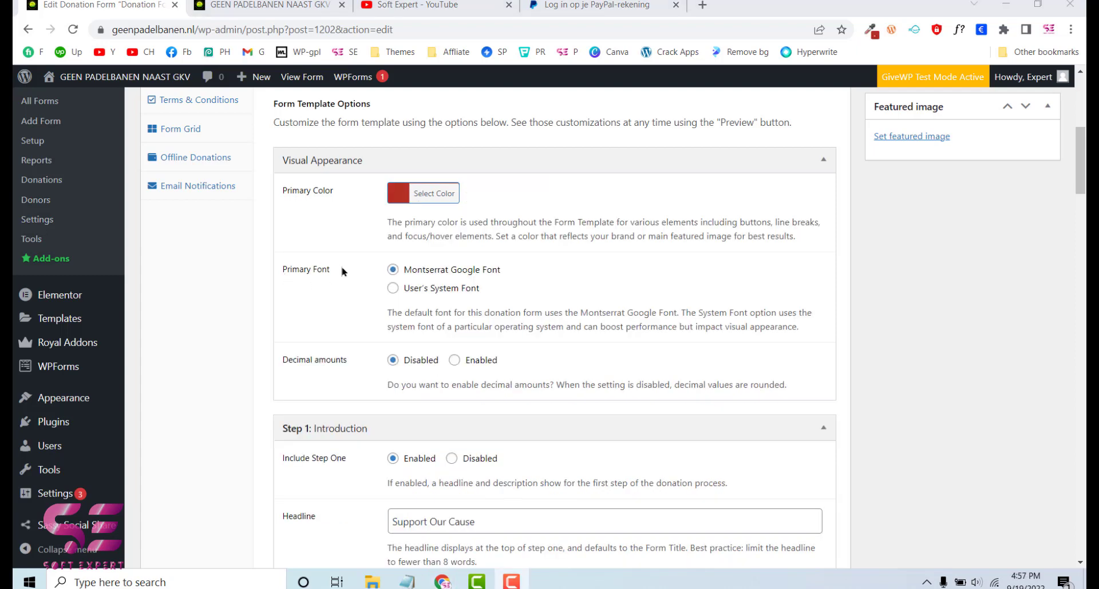
pyautogui.scroll(-1, 337, 289)
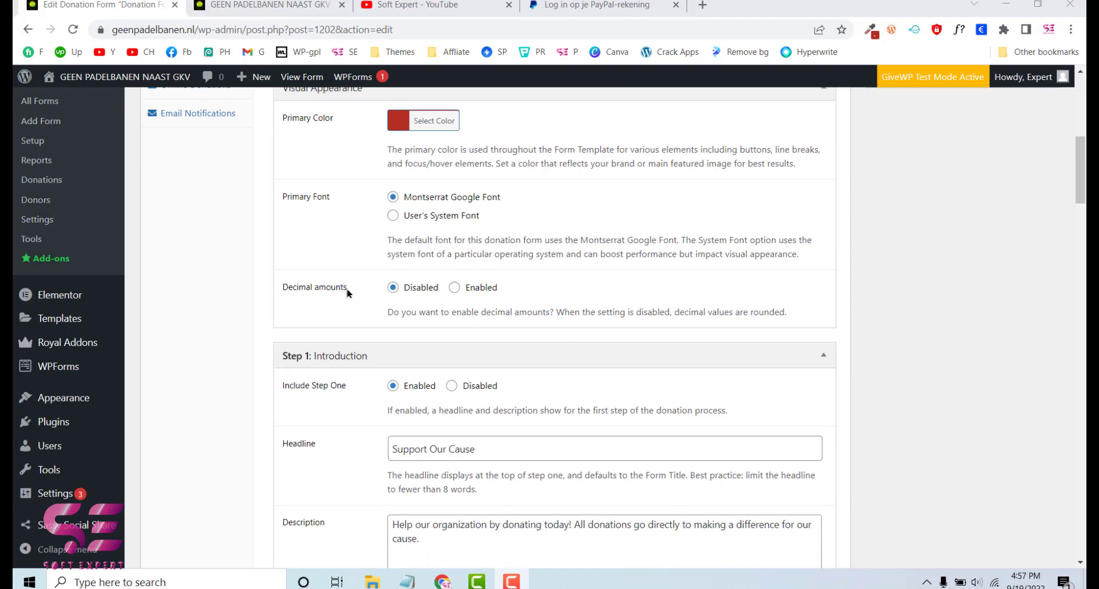
# Step: Examine the Step 1 Introduction settings of the form template, including the headline, description, image and Donate button text
pyautogui.scroll(-2, 506, 353)
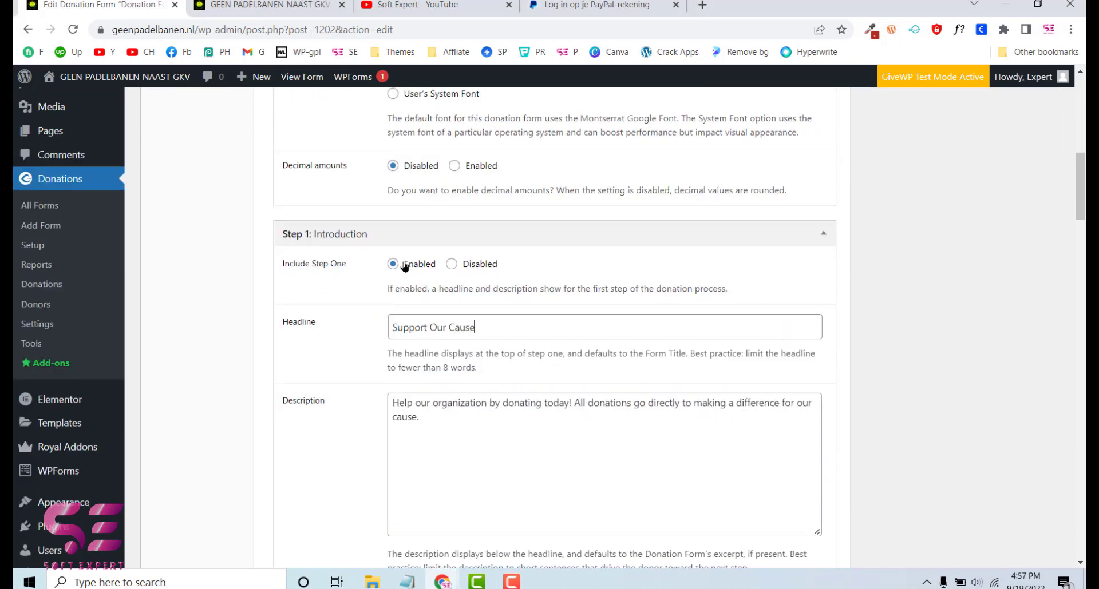
pyautogui.scroll(-1, 404, 267)
pyautogui.scroll(-1, 432, 201)
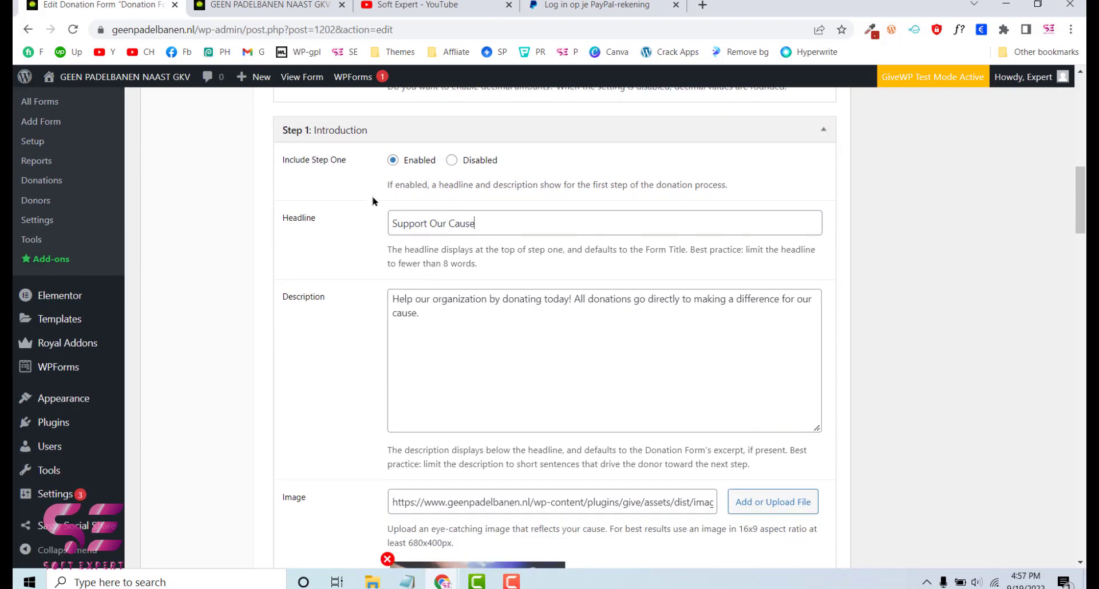
pyautogui.scroll(-1, 478, 166)
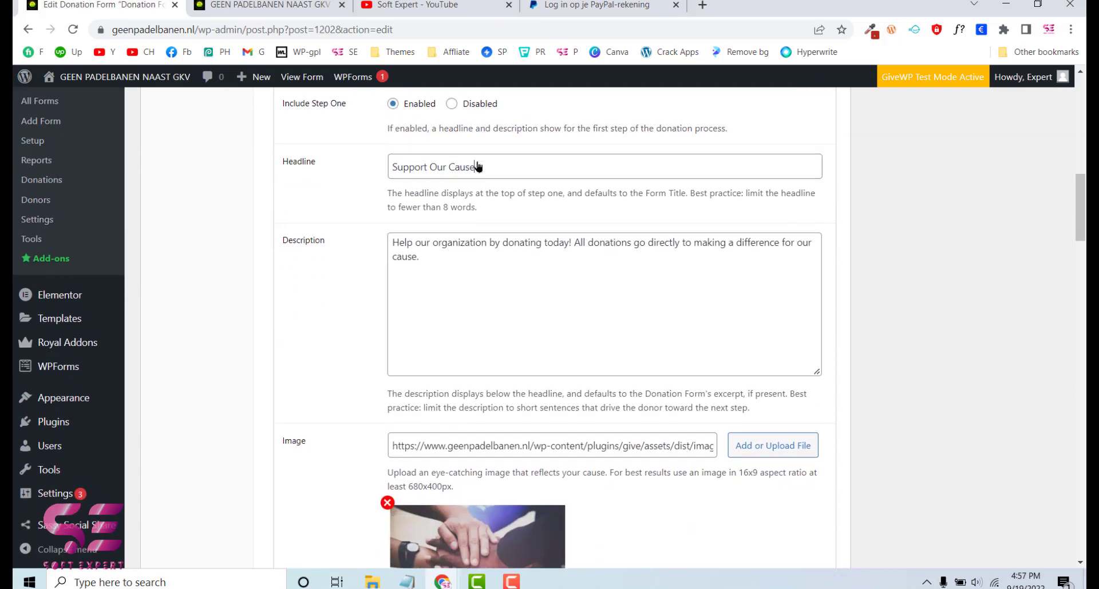
pyautogui.moveTo(391, 165); pyautogui.dragTo(453, 221)
pyautogui.click(571, 167)
pyautogui.scroll(-1, 444, 263)
pyautogui.scroll(-2, 453, 221)
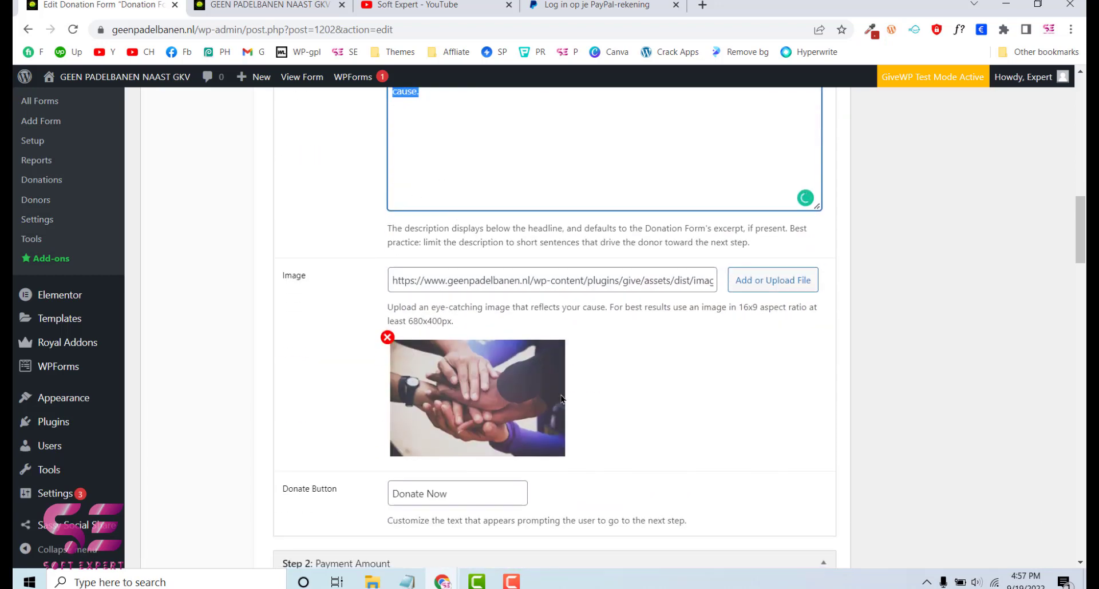
pyautogui.scroll(1, 515, 389)
pyautogui.scroll(-2, 629, 405)
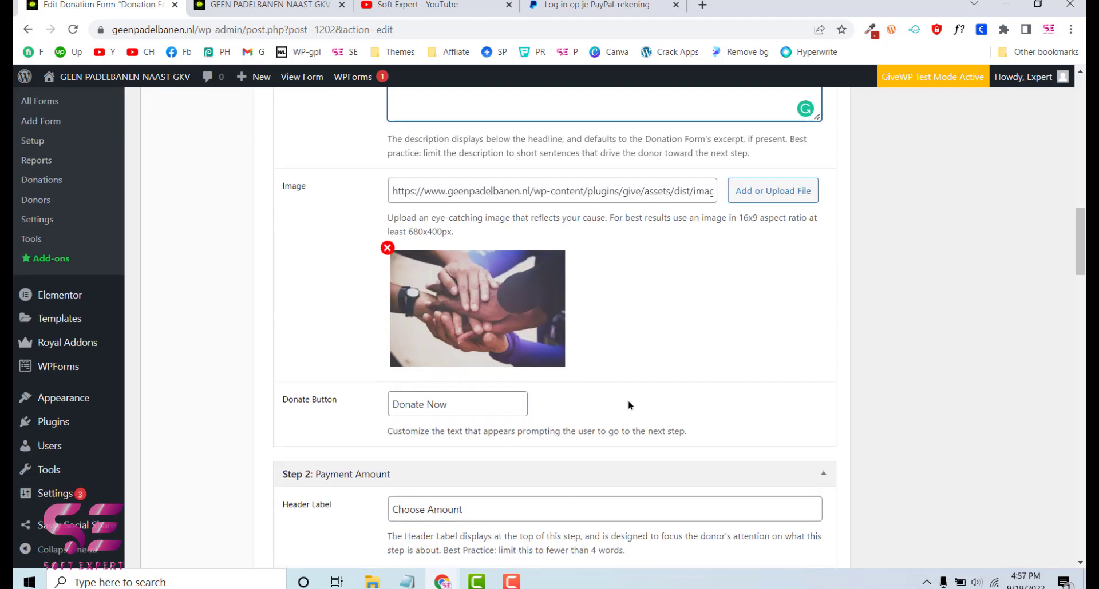
# Step: Update the donation form with the new template settings and open its published page
pyautogui.scroll(7, 629, 405)
pyautogui.scroll(12, 729, 277)
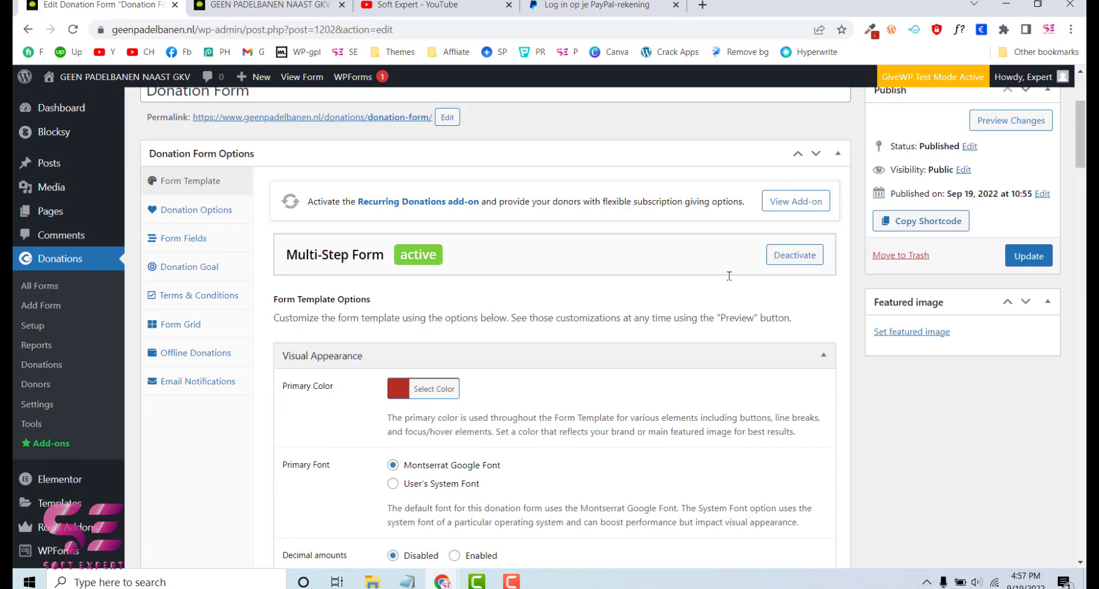
pyautogui.click(1028, 420)
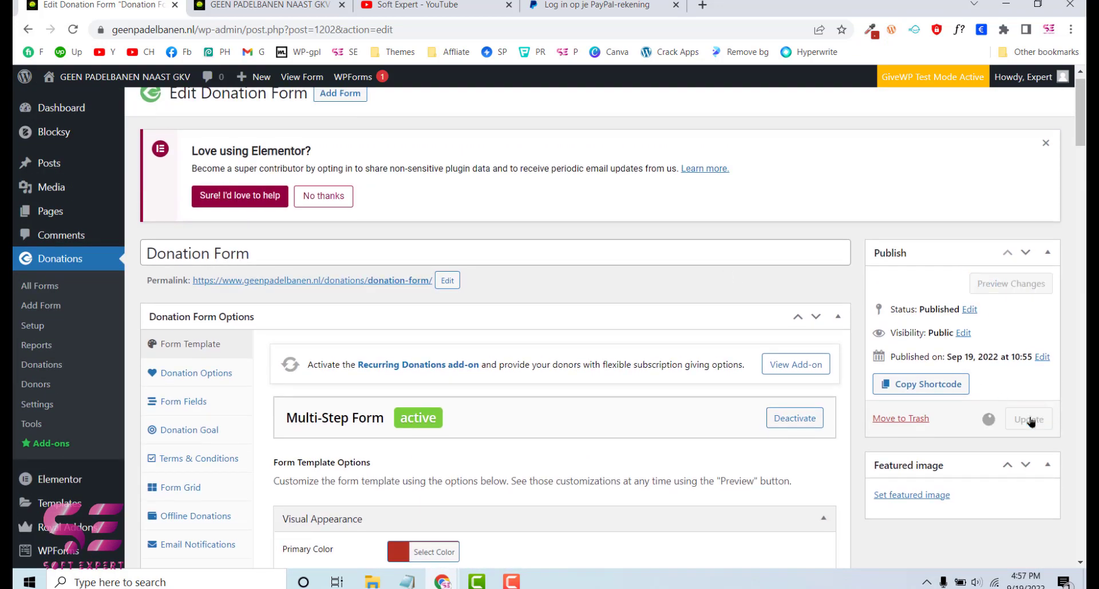
pyautogui.click(237, 270)
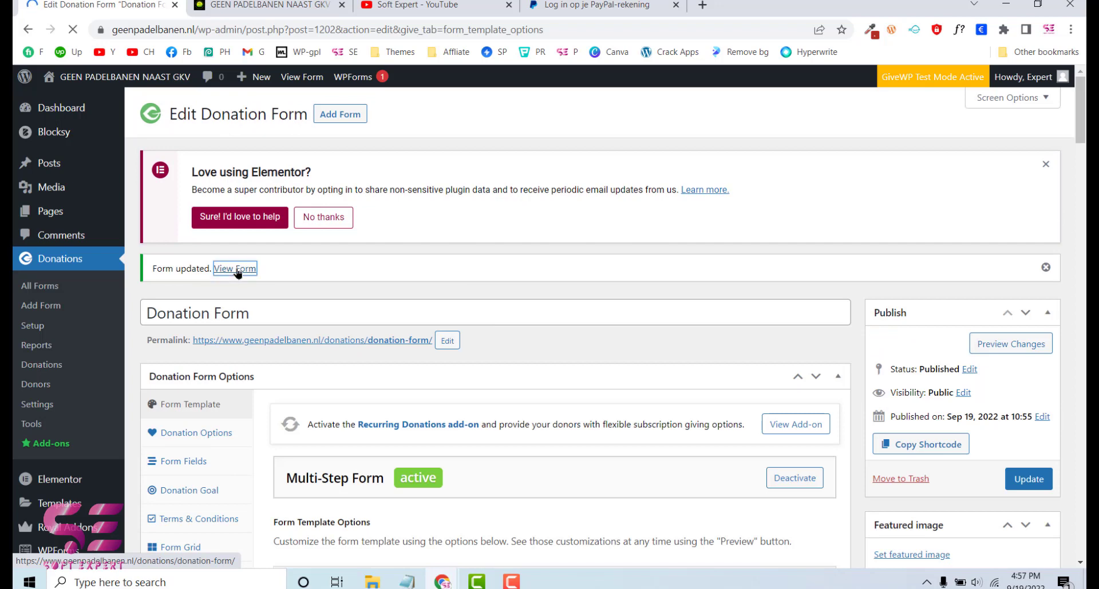
pyautogui.click(399, 6)
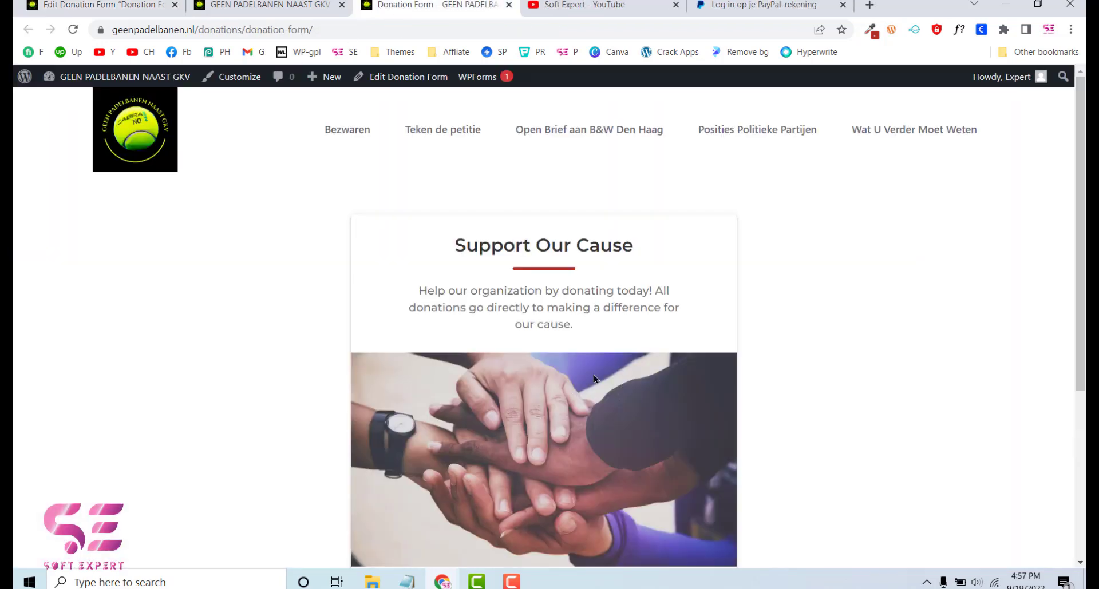
# Step: Check the introduction screen of the published form and start a donation from it
pyautogui.scroll(-1, 593, 375)
pyautogui.moveTo(469, 207); pyautogui.dragTo(537, 204)
pyautogui.click(538, 205)
pyautogui.scroll(-3, 544, 321)
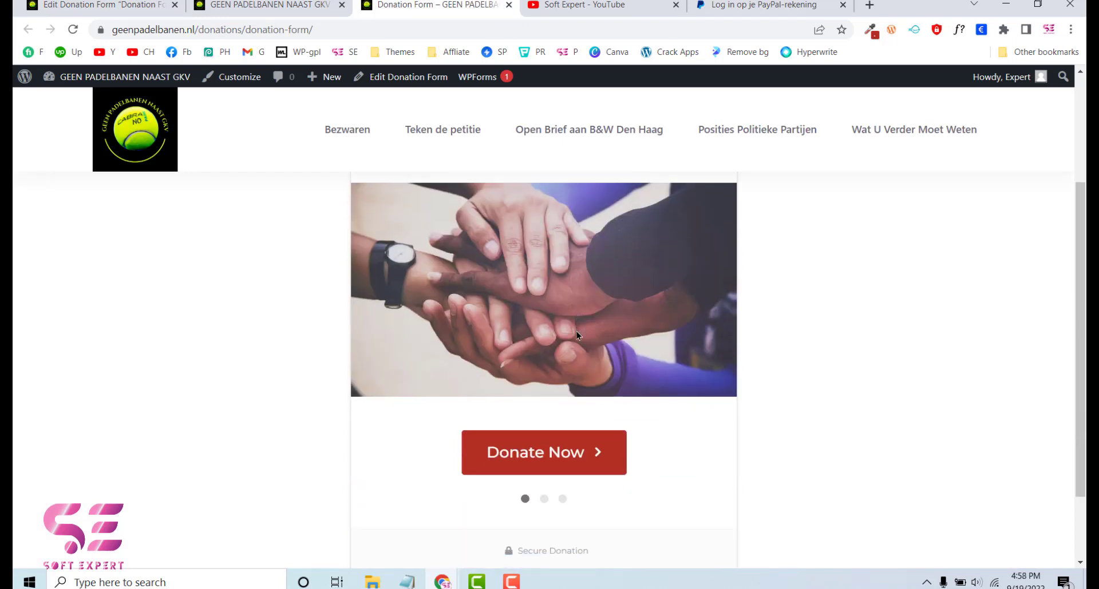
pyautogui.click(554, 442)
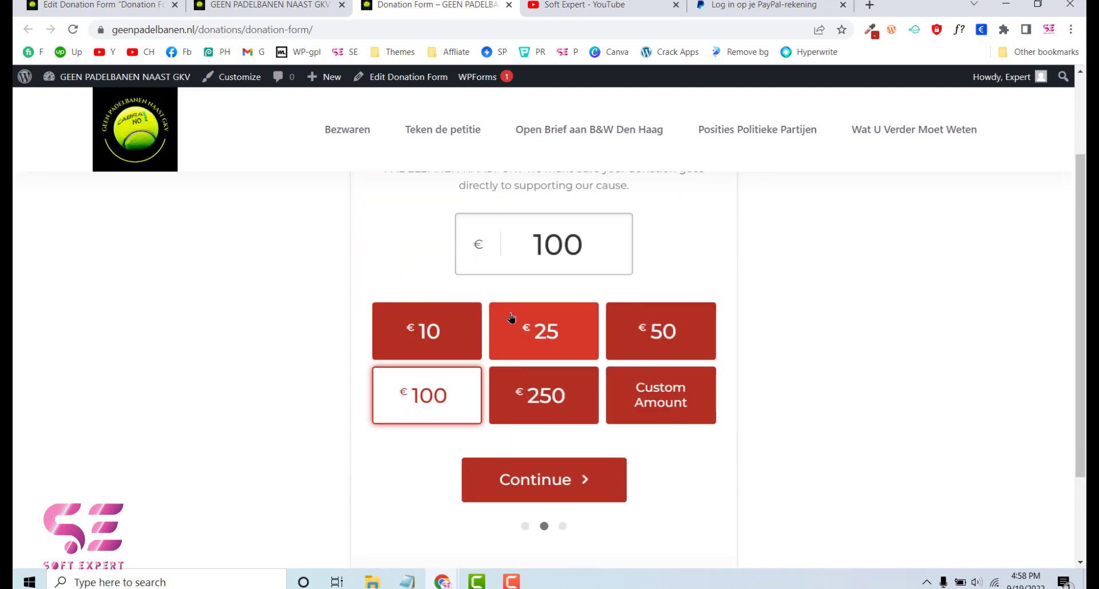
# Step: Try the preset donation amounts, enter a custom amount of €120, and continue to the donor information
pyautogui.click(452, 342)
pyautogui.click(553, 336)
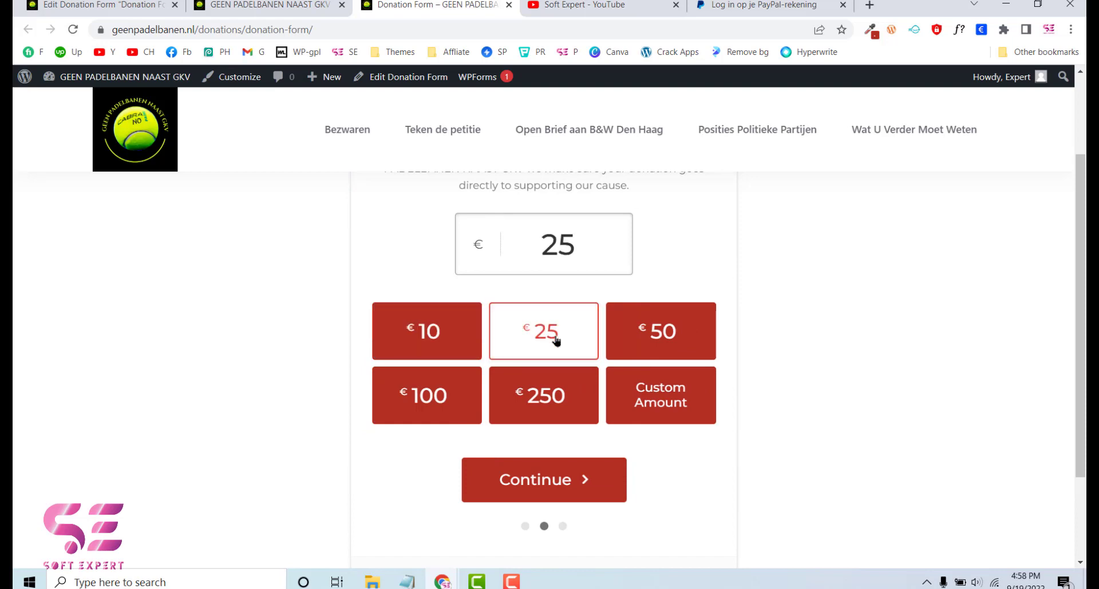
pyautogui.click(456, 392)
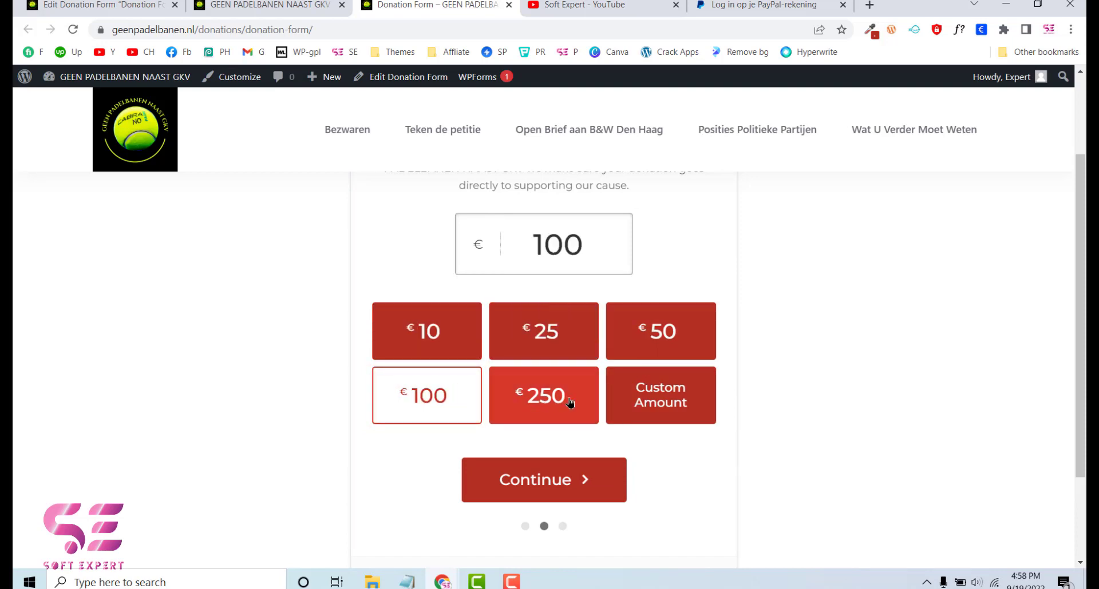
pyautogui.click(639, 402)
pyautogui.write('120')
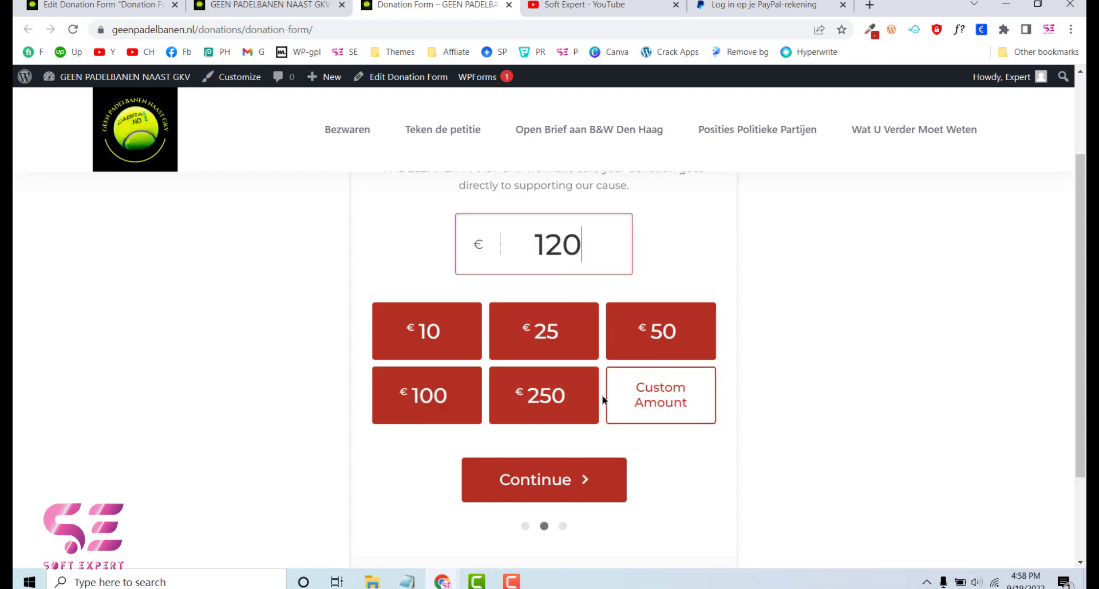
pyautogui.click(571, 482)
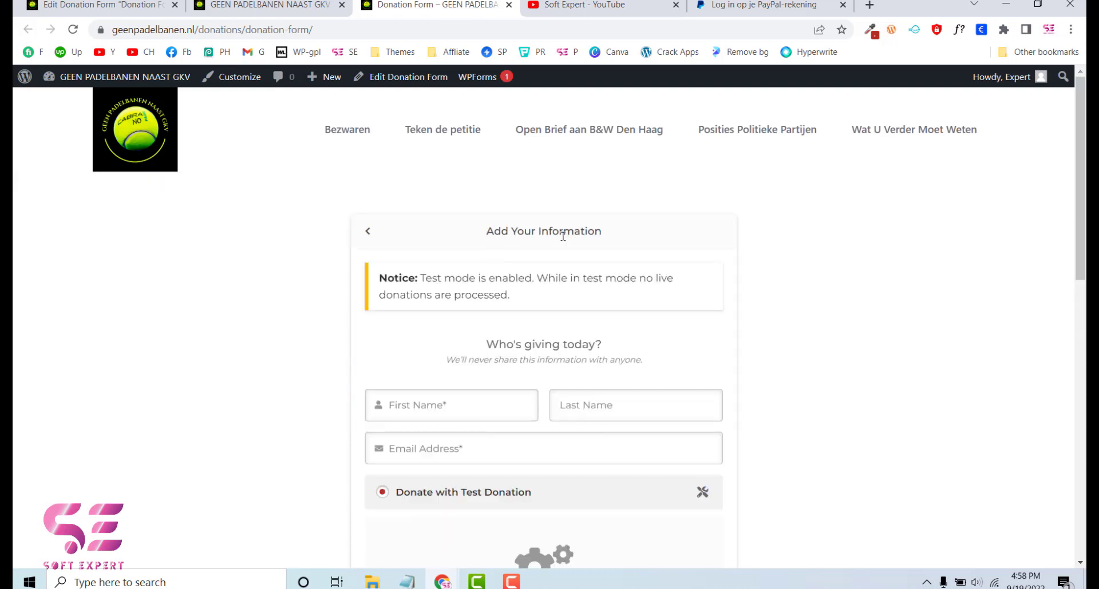
# Step: Examine the Add Your Information step, covering the test mode notice, donor fields, payment options and donation summary
pyautogui.moveTo(422, 279); pyautogui.dragTo(554, 291)
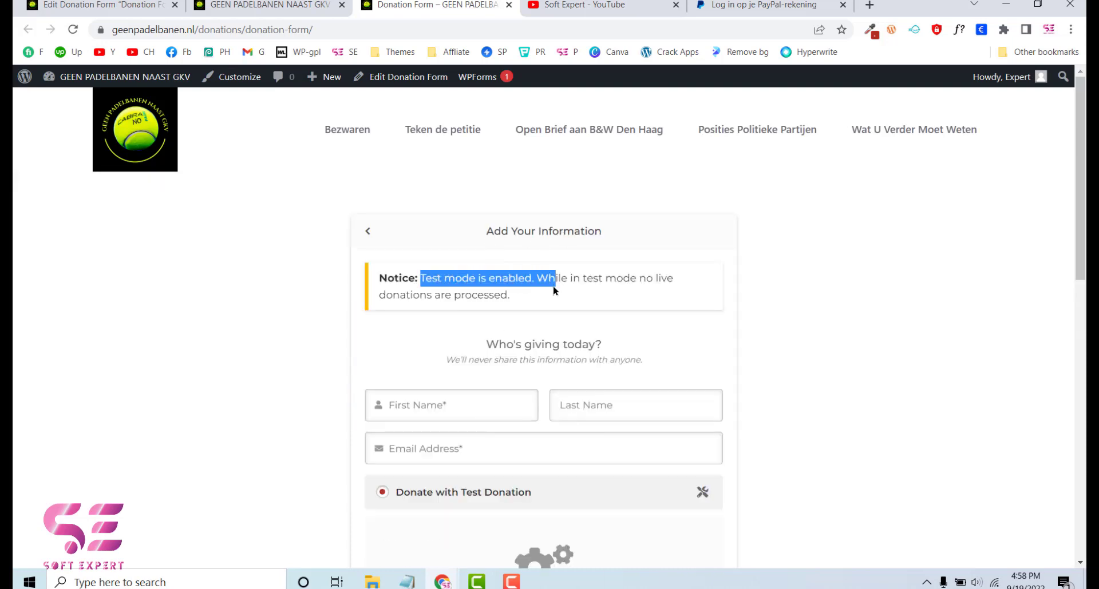
pyautogui.scroll(-1, 554, 291)
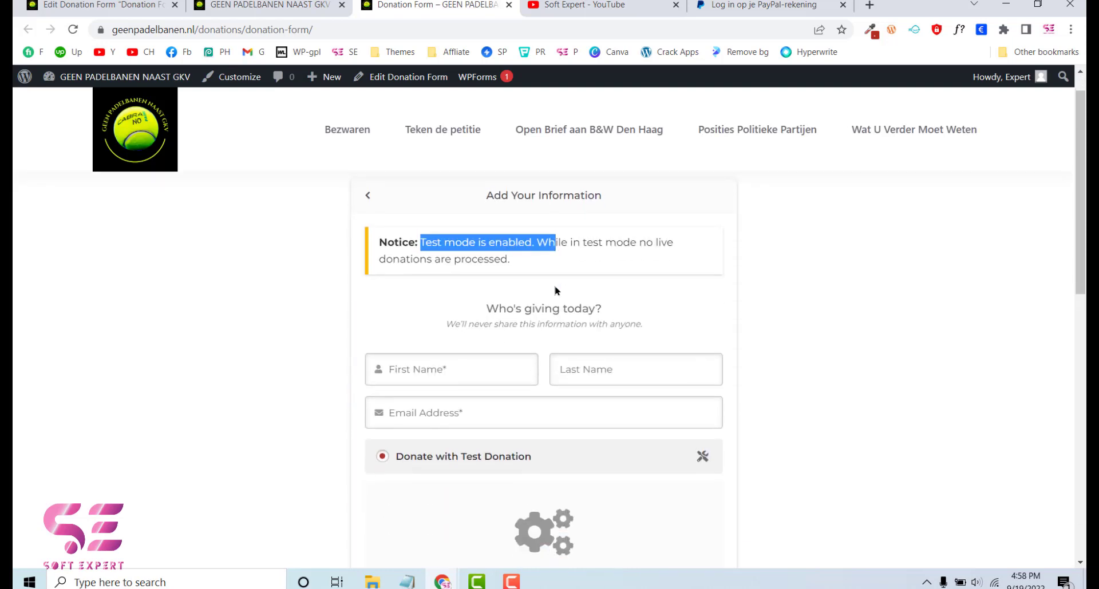
pyautogui.click(510, 274)
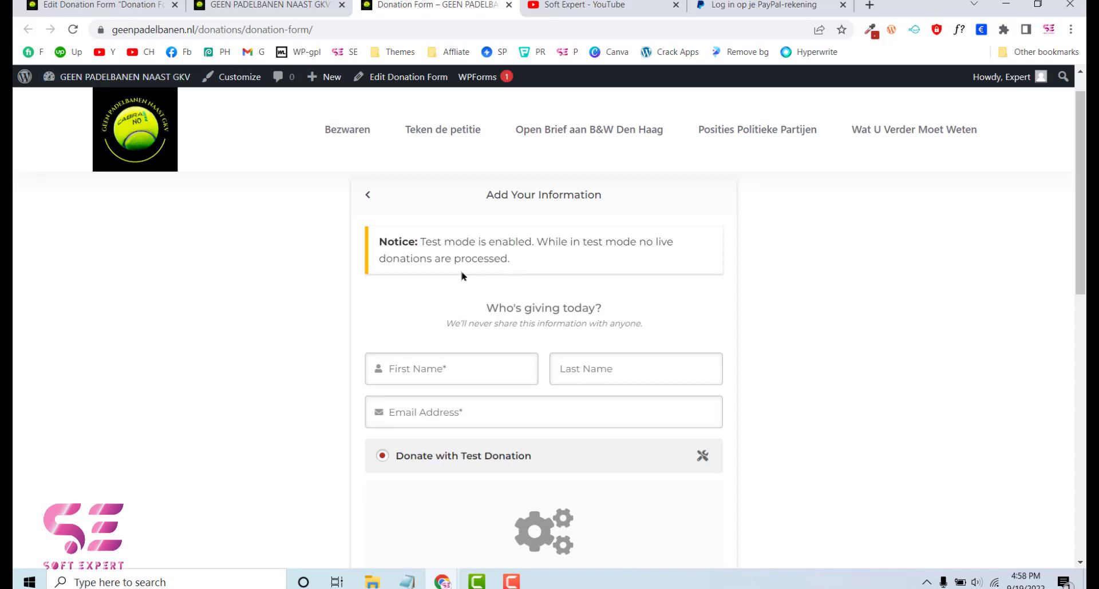
pyautogui.scroll(-3, 521, 253)
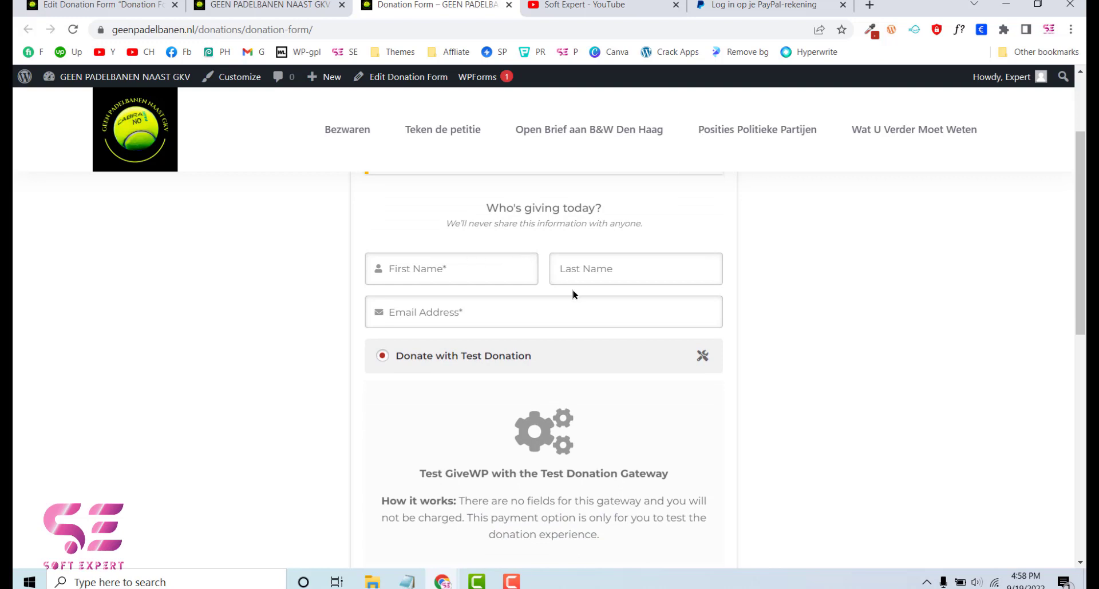
pyautogui.scroll(-3, 527, 316)
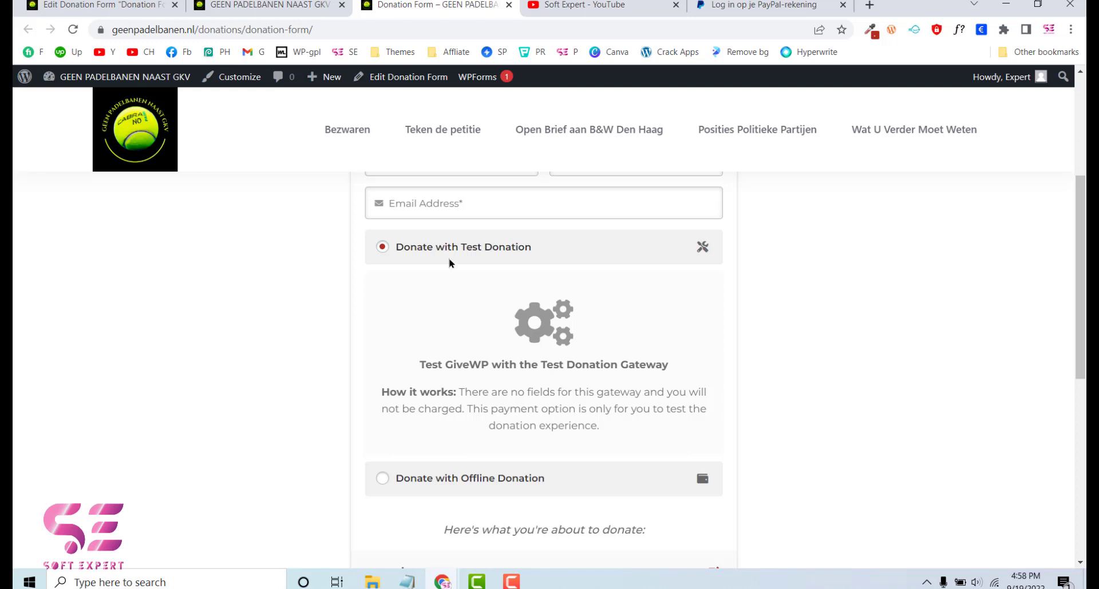
pyautogui.scroll(-3, 475, 295)
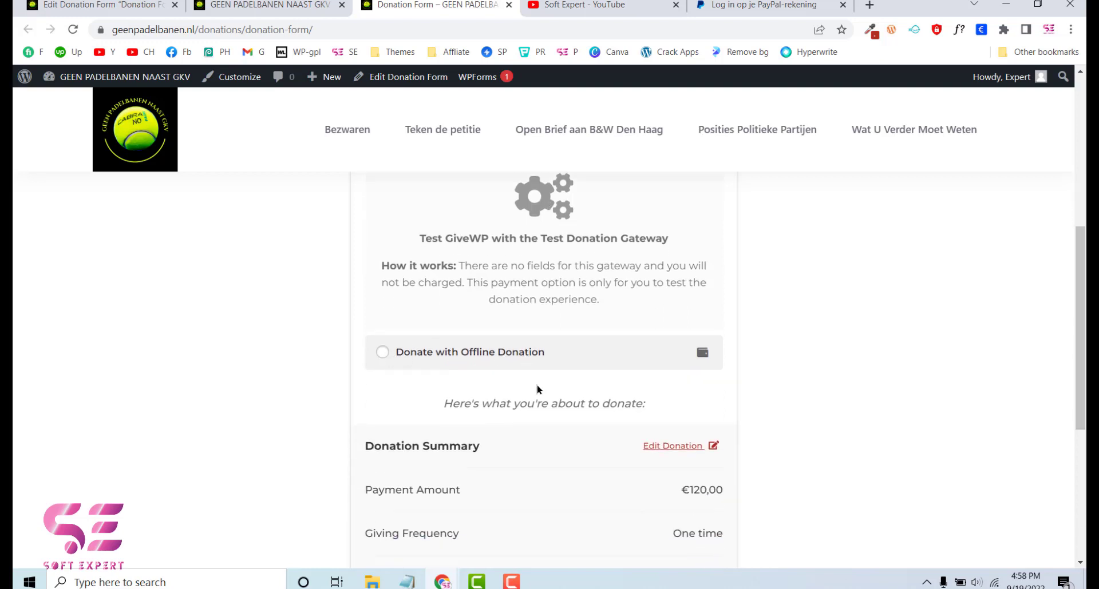
pyautogui.scroll(-2, 538, 387)
pyautogui.scroll(-2, 562, 392)
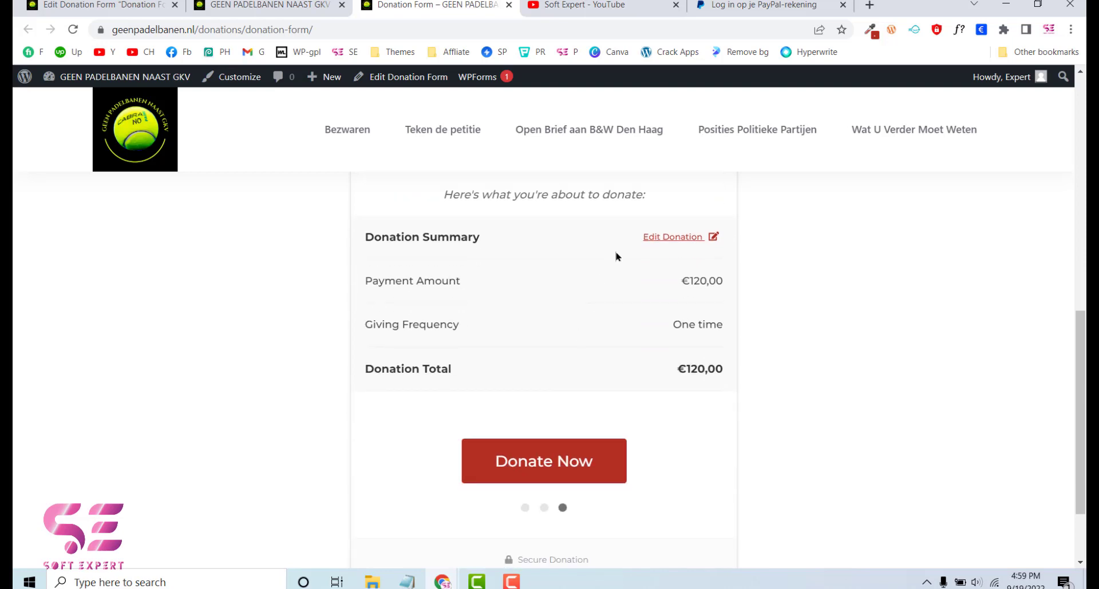
pyautogui.scroll(-1, 640, 352)
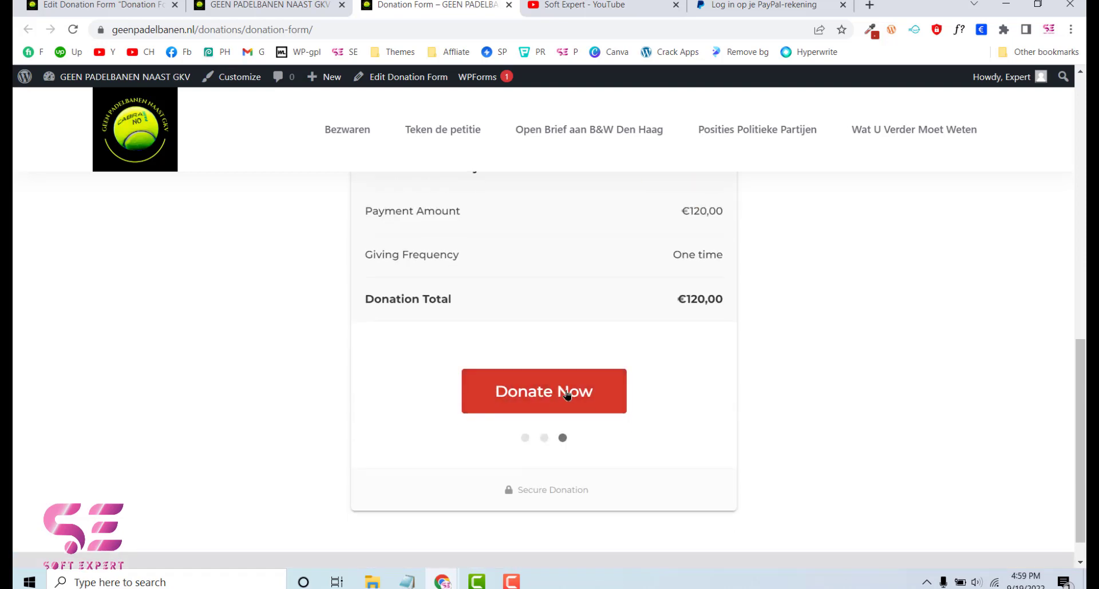
pyautogui.scroll(8, 564, 393)
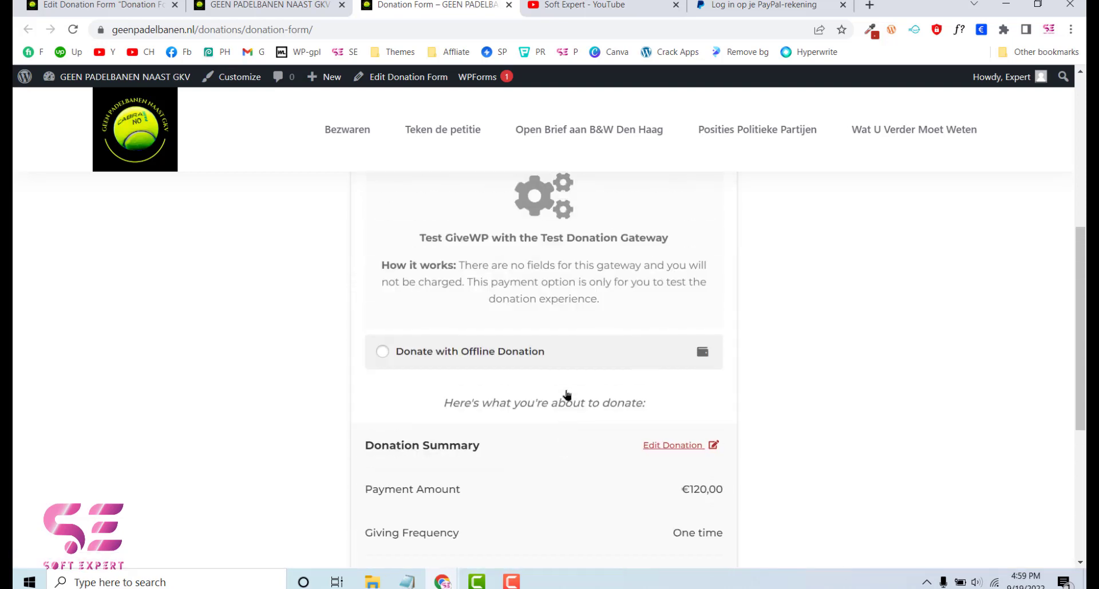
# Step: Return to the form editor and replace the Step 1 description with the Dutch appeal running from "Om succesvol bezwaar te maken" to "WIJ HELPEN U"
pyautogui.click(133, 4)
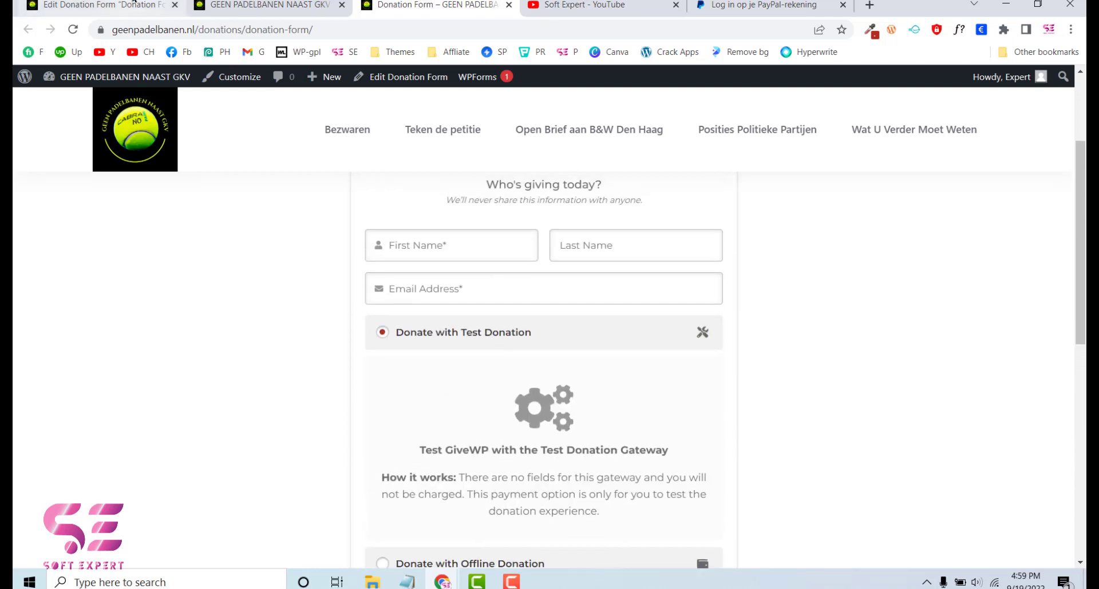
pyautogui.scroll(-12, 312, 249)
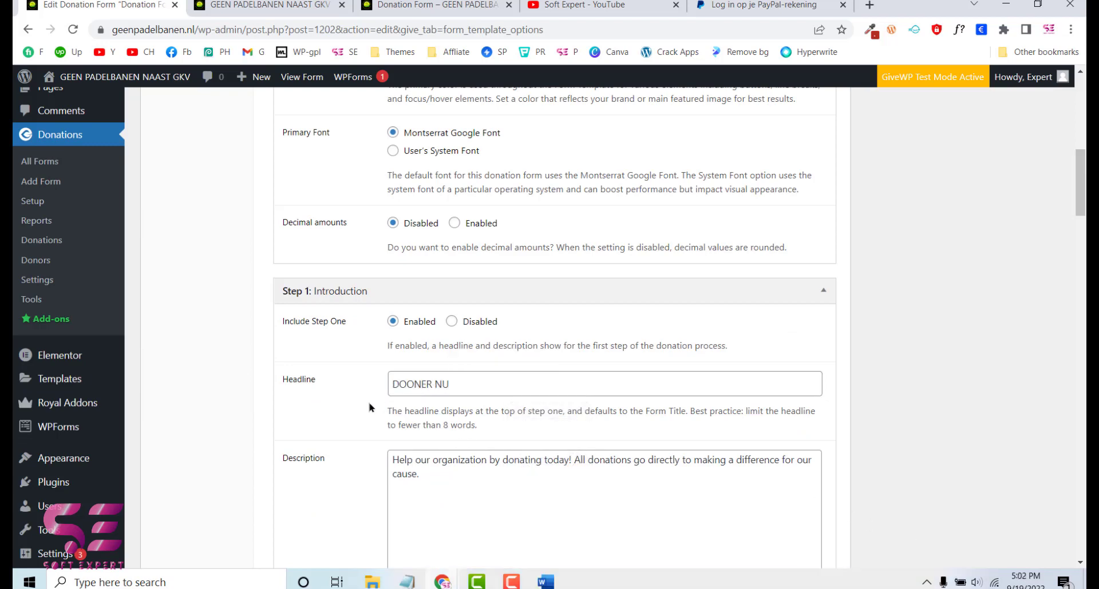
pyautogui.moveTo(426, 484); pyautogui.dragTo(384, 467)
pyautogui.write('Om succesvol bezwaar te maken moeten kosten maken, o.m. om een geluidsexpert een rapport laten opmaken van de gemeten decibels, voor het maken van flyers and pamfletten en juridische bijstand etc. Uw gift is daarmee van essentieel belang. Met het gedoneerde geld kunnen we de komst van padelbanen bij GKV - en als het kan ook andere padelbanen – proberen te voorkomen. HELP ONS, WIJ HELPEN U')
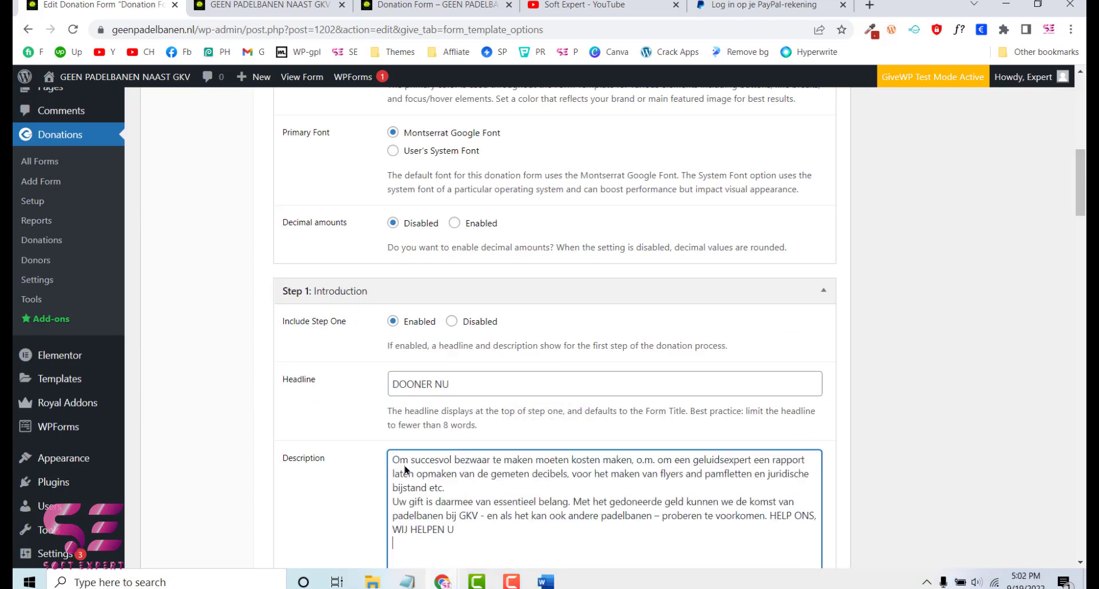
# Step: Replace the Step 1 introduction image with DONEER-actie-GEENPADELBANEN.nl-1.png
pyautogui.scroll(-1, 524, 485)
pyautogui.scroll(-5, 523, 486)
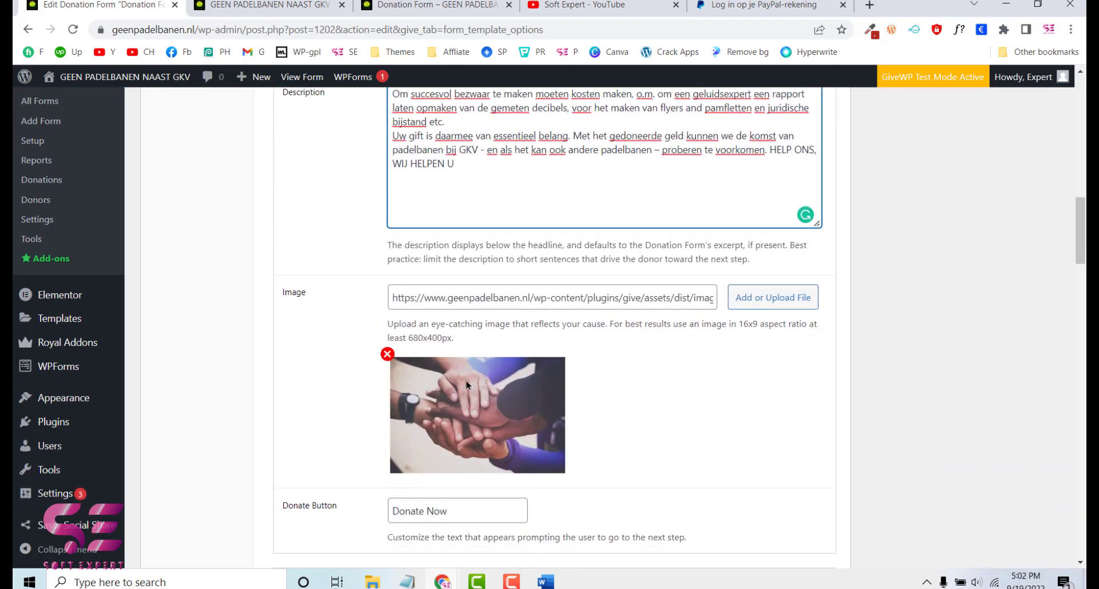
pyautogui.click(386, 355)
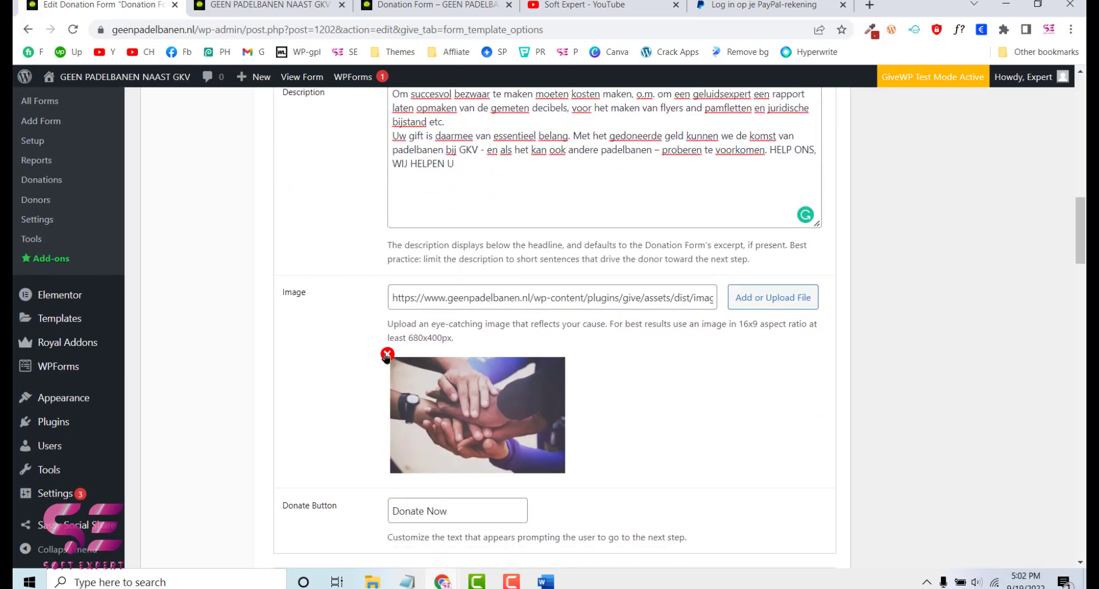
pyautogui.click(753, 308)
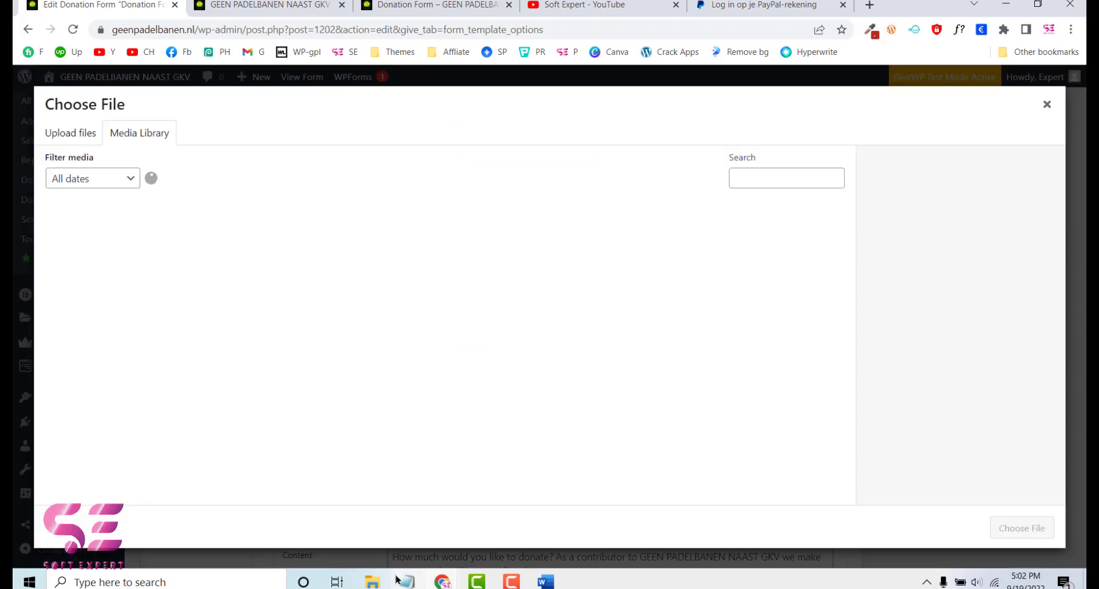
pyautogui.click(373, 583)
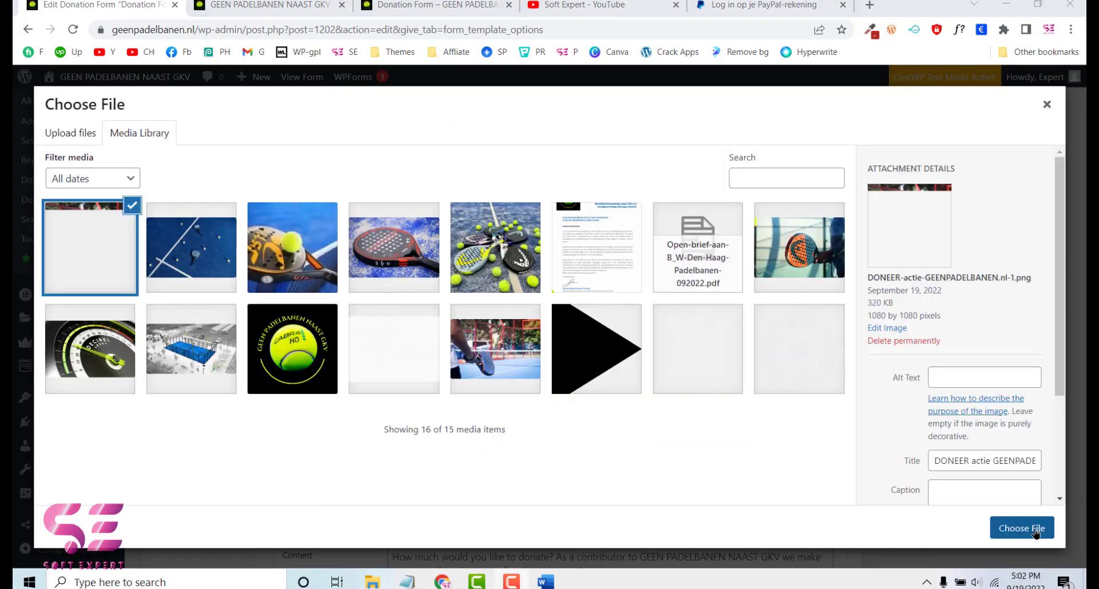
pyautogui.click(1035, 532)
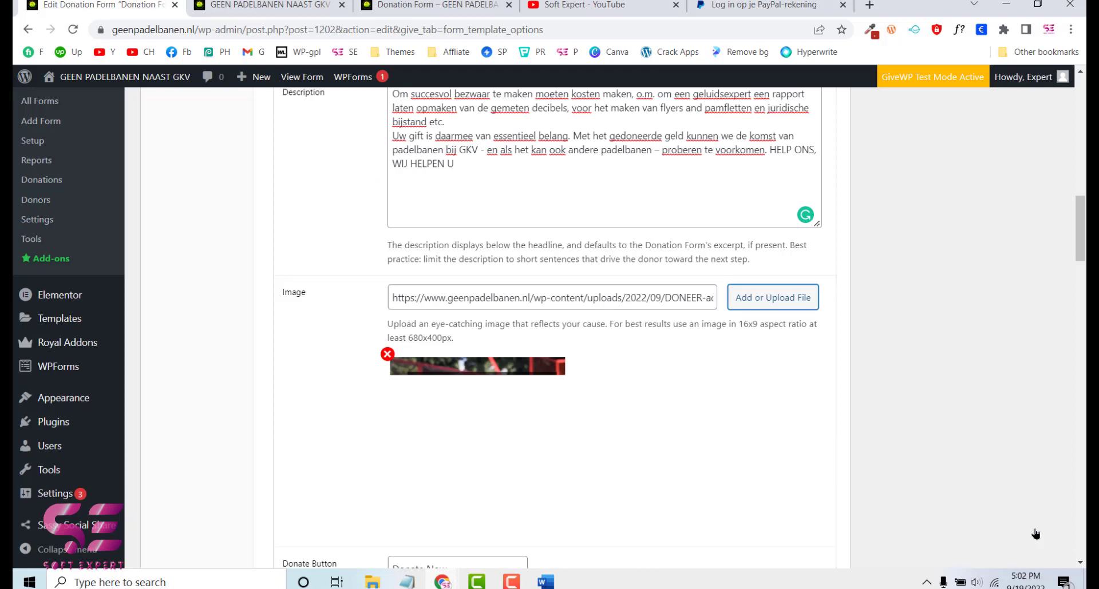
# Step: Switch to DONATE PAGE.docx in Word, copy the Donate button text "DONEER NU", and return to the form editor
pyautogui.scroll(-4, 647, 386)
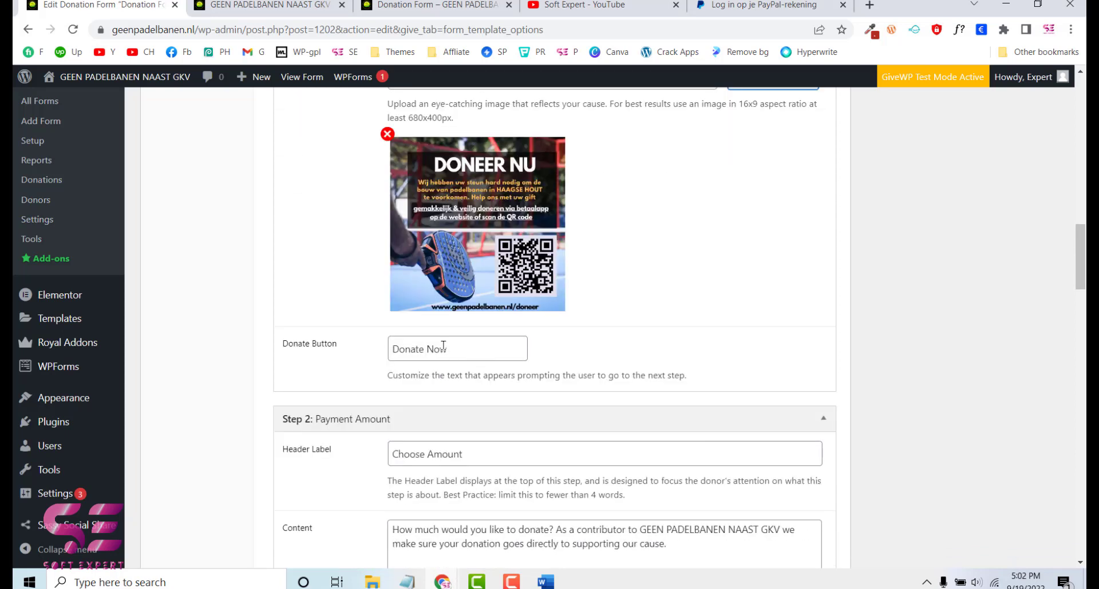
pyautogui.click(546, 583)
pyautogui.scroll(-5, 506, 411)
pyautogui.scroll(2, 506, 408)
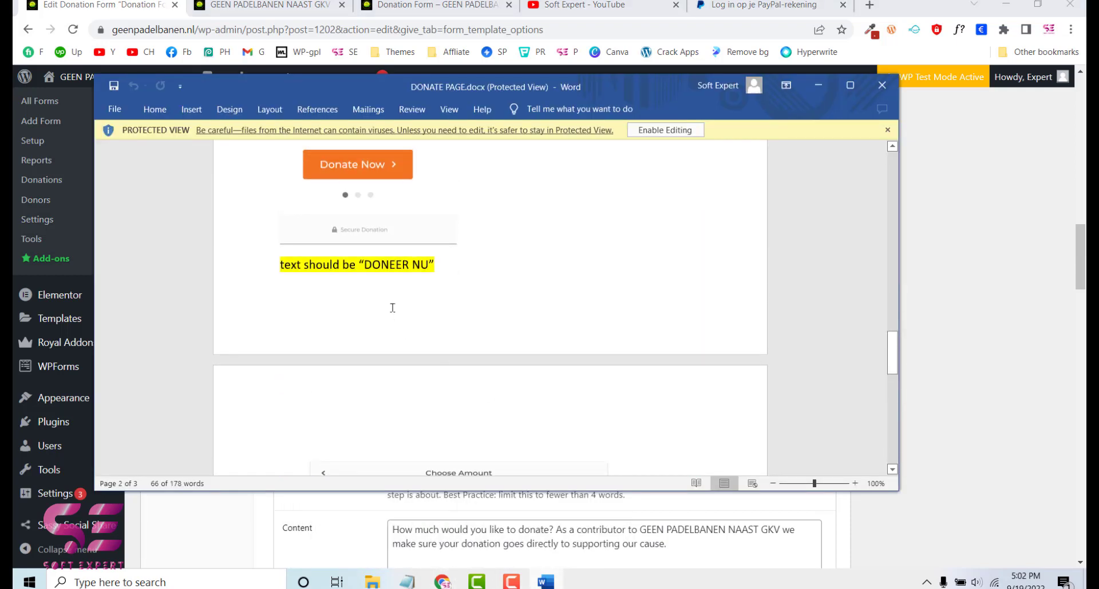
pyautogui.moveTo(365, 267); pyautogui.dragTo(435, 267)
pyautogui.click(934, 299)
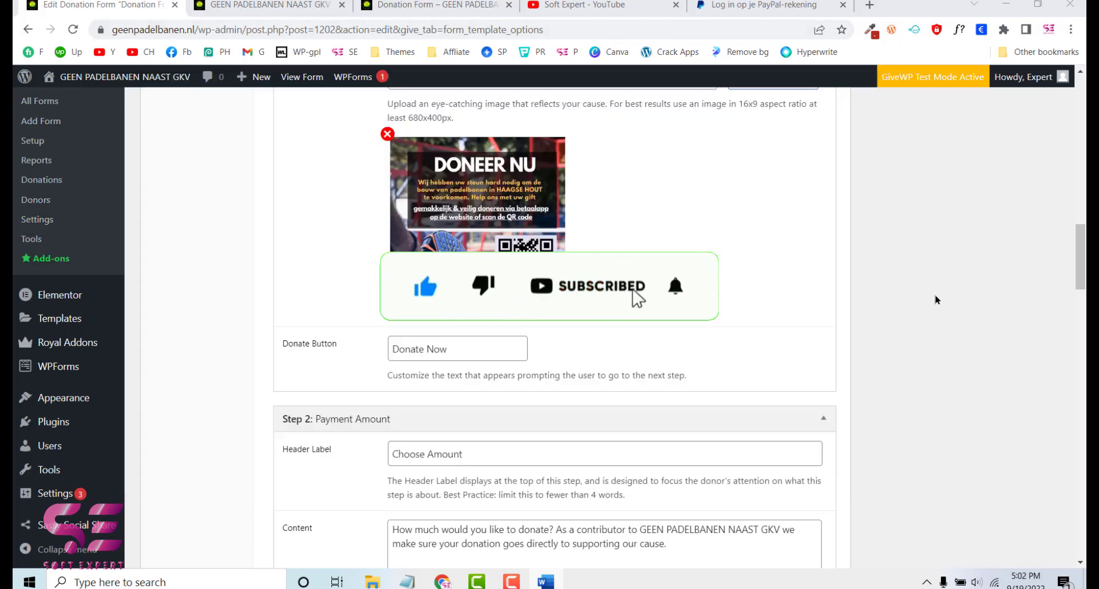
# Step: Set both the Donate Button text and the headline of the Step 1 introduction to "DONEER NU"
pyautogui.tripleClick(486, 358)
pyautogui.write('DONEER NU')
pyautogui.scroll(8, 486, 358)
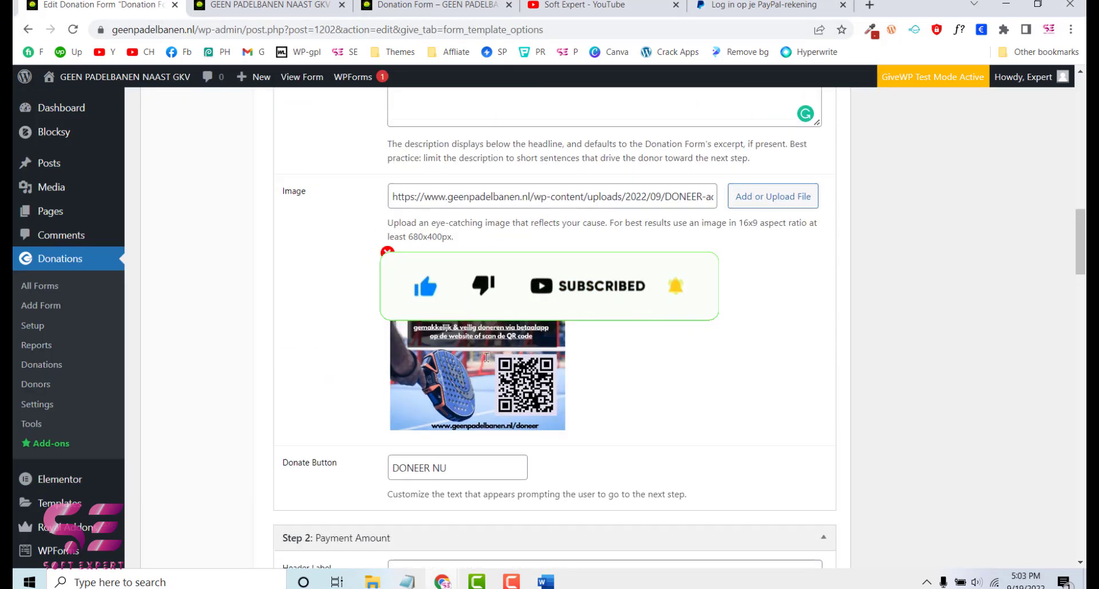
pyautogui.tripleClick(439, 195)
pyautogui.write('DONEER NU')
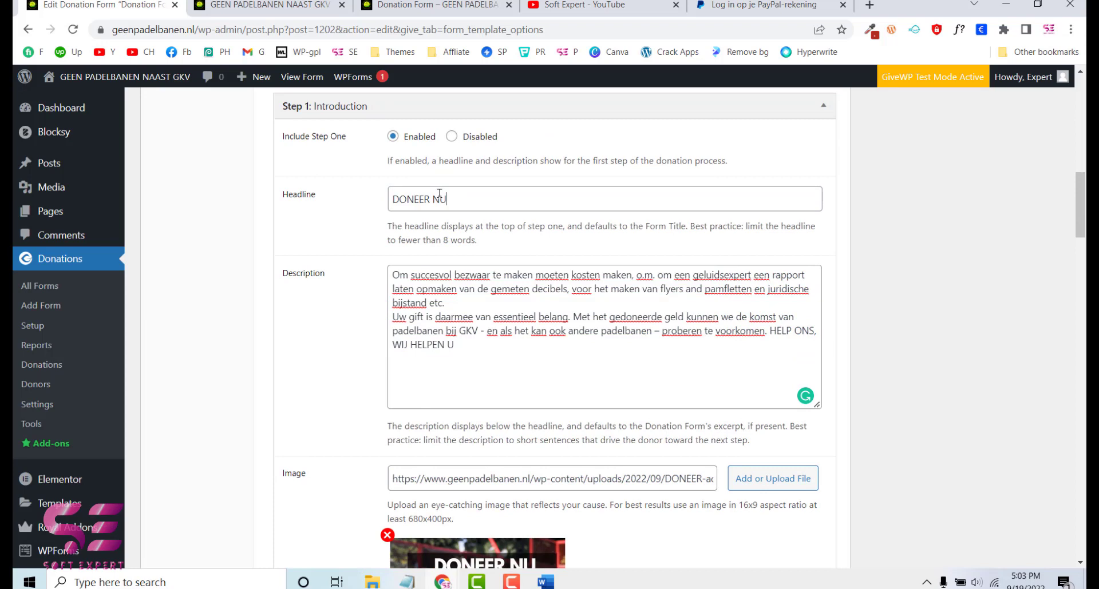
# Step: Set the Submit Button label of Step 3: Payment Information to "DONEER NU", leaving the Step 2 texts and Step 4 settings as they are
pyautogui.scroll(-10, 591, 391)
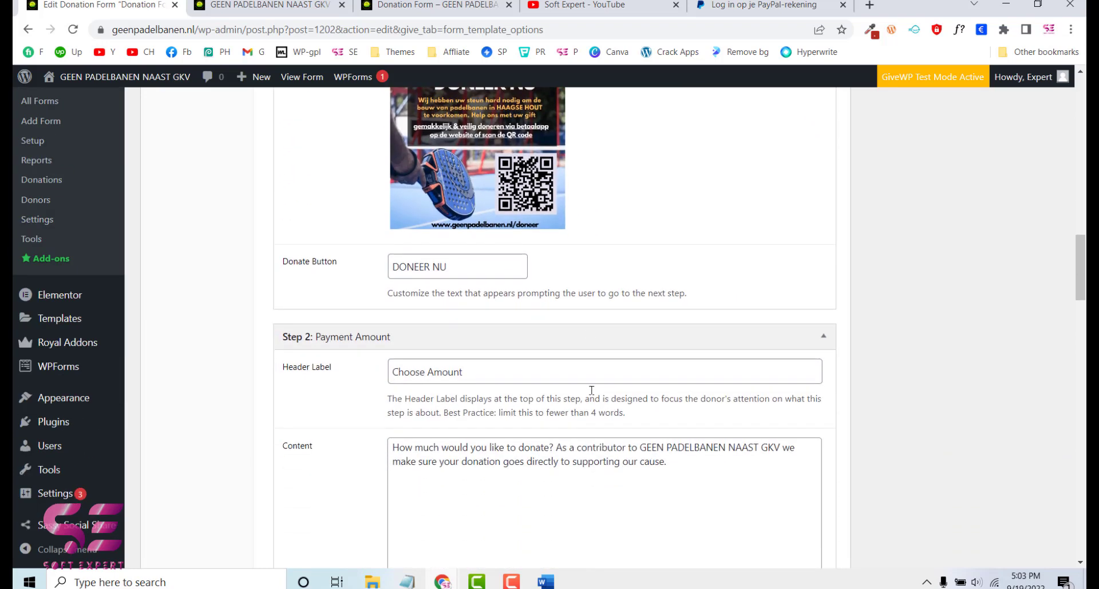
pyautogui.scroll(-1, 570, 402)
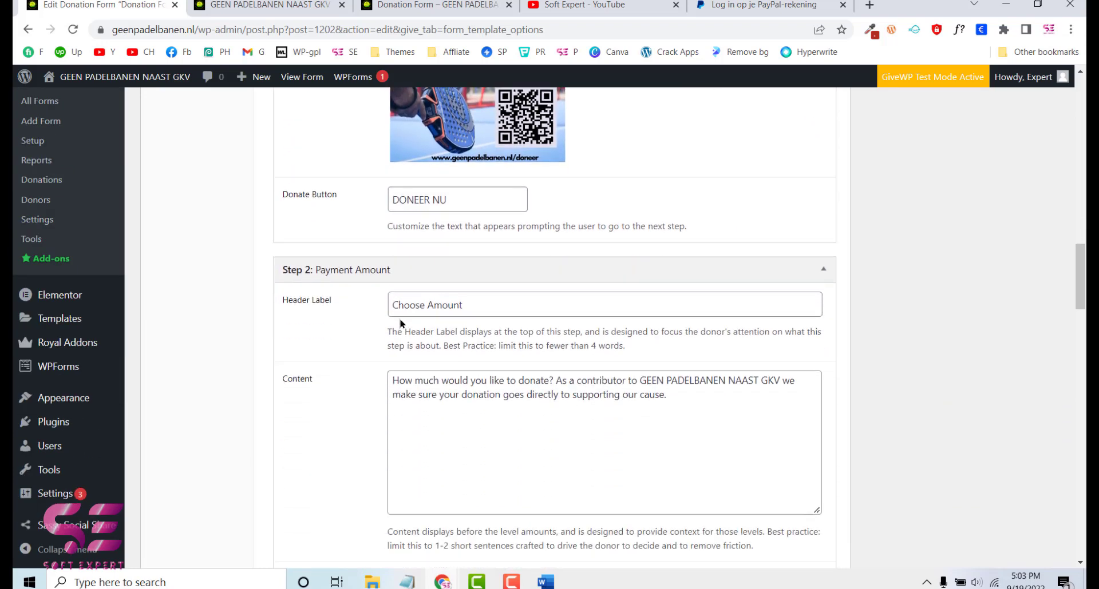
pyautogui.scroll(-1, 507, 332)
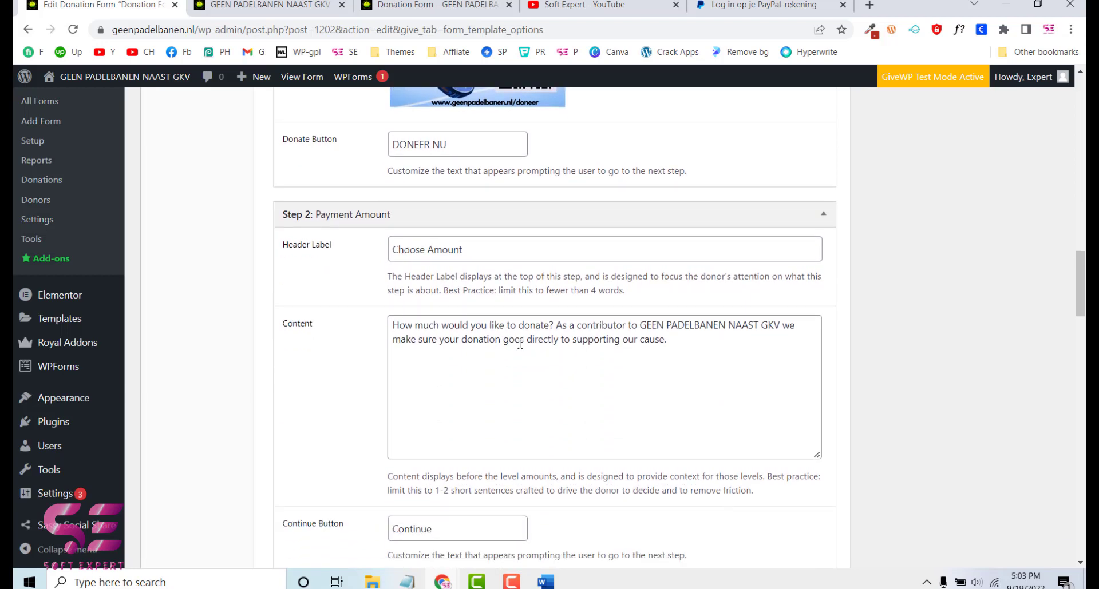
pyautogui.scroll(-1, 503, 372)
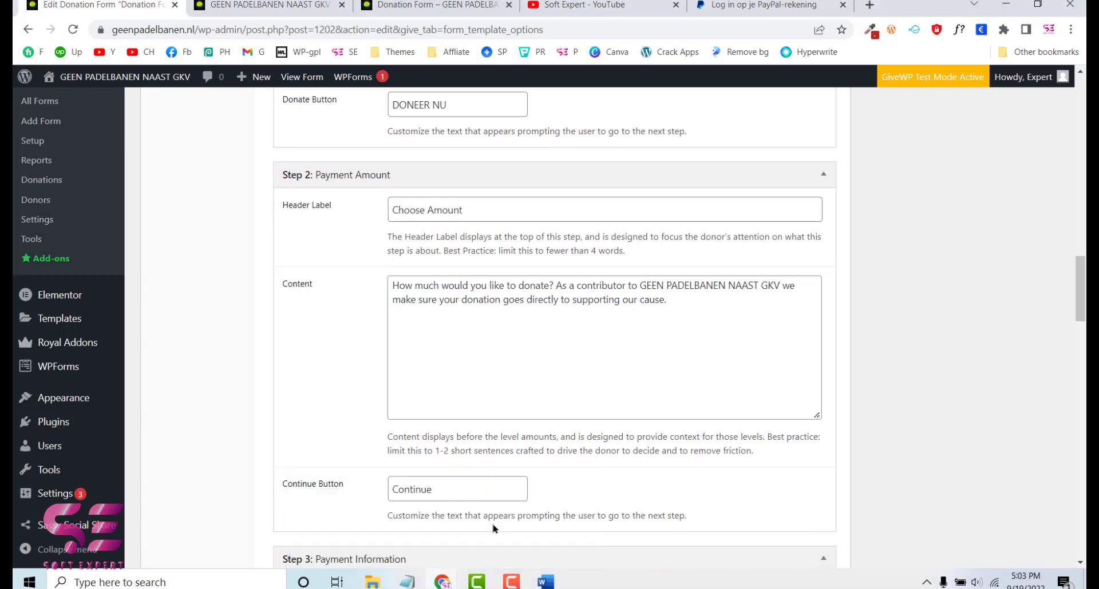
pyautogui.scroll(-11, 570, 455)
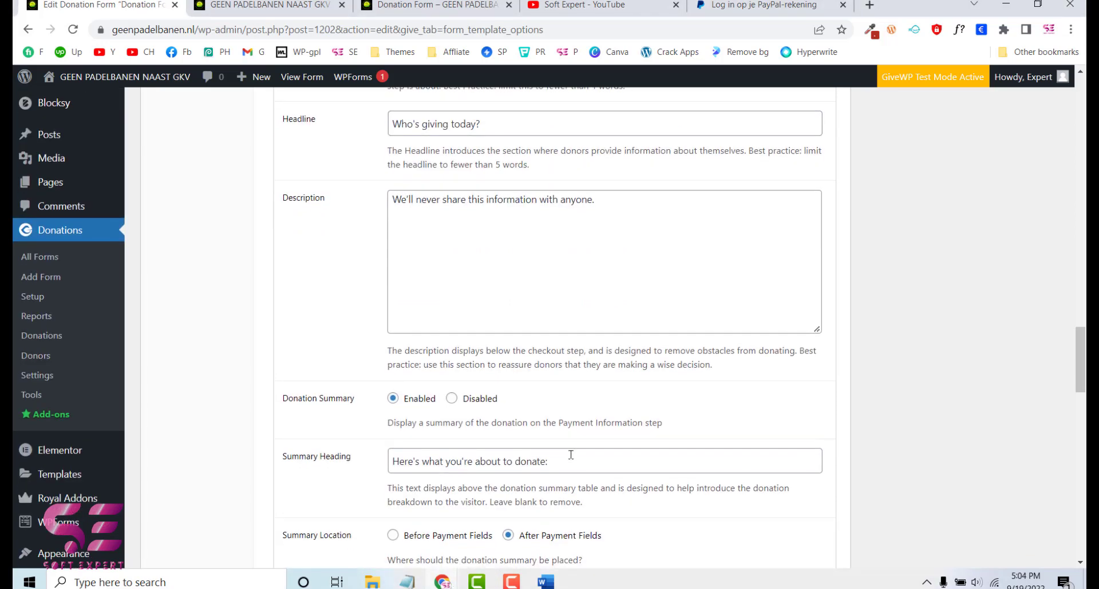
pyautogui.scroll(-1, 486, 397)
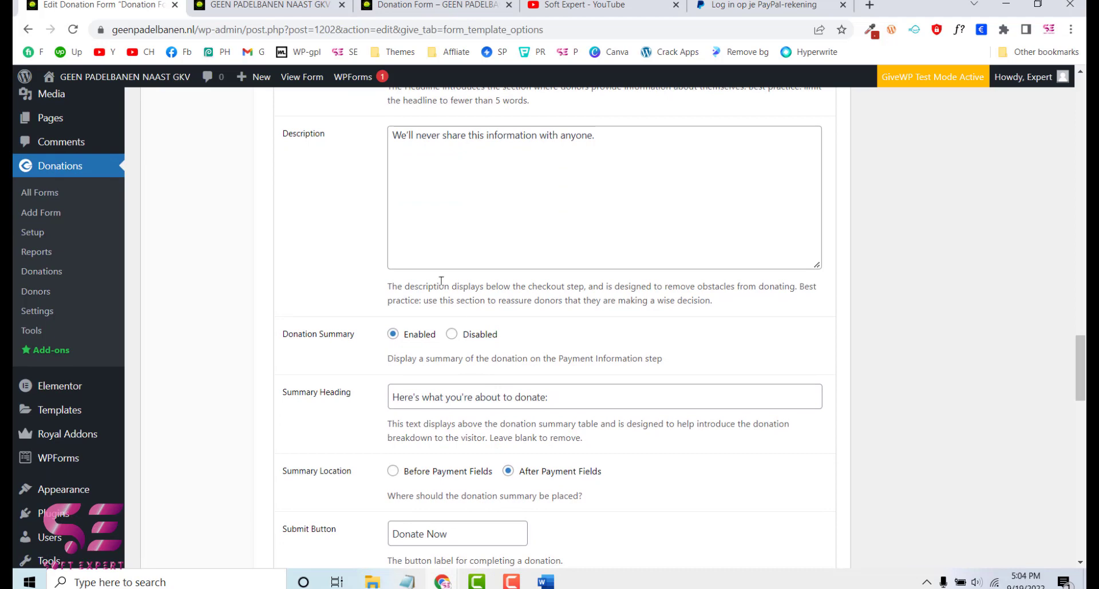
pyautogui.scroll(-3, 529, 283)
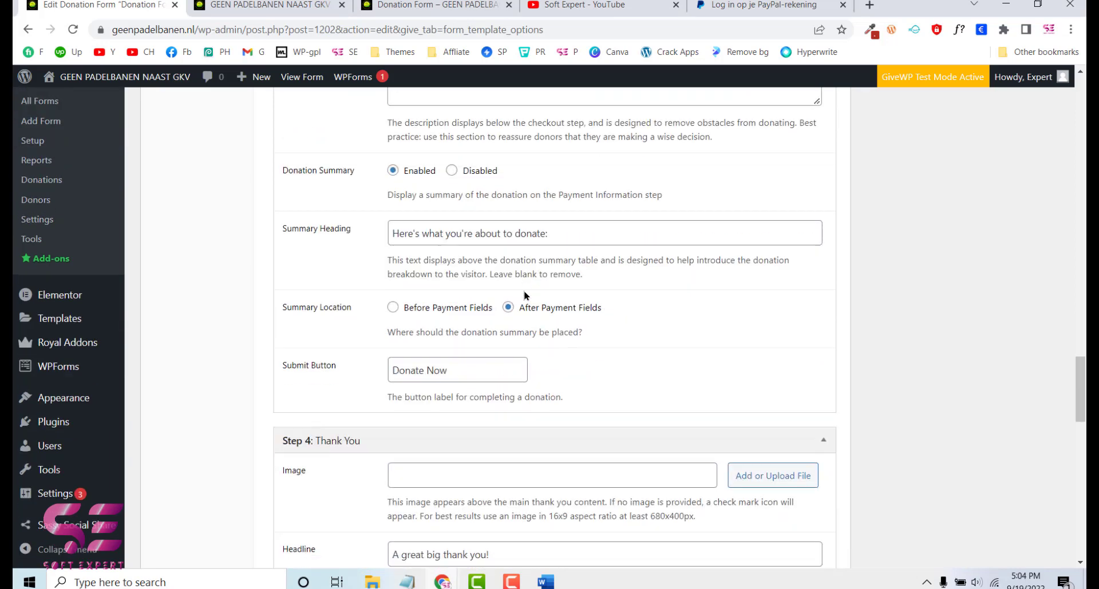
pyautogui.scroll(-2, 547, 359)
pyautogui.moveTo(451, 263); pyautogui.dragTo(380, 263)
pyautogui.press('super+v')
pyautogui.click(412, 196)
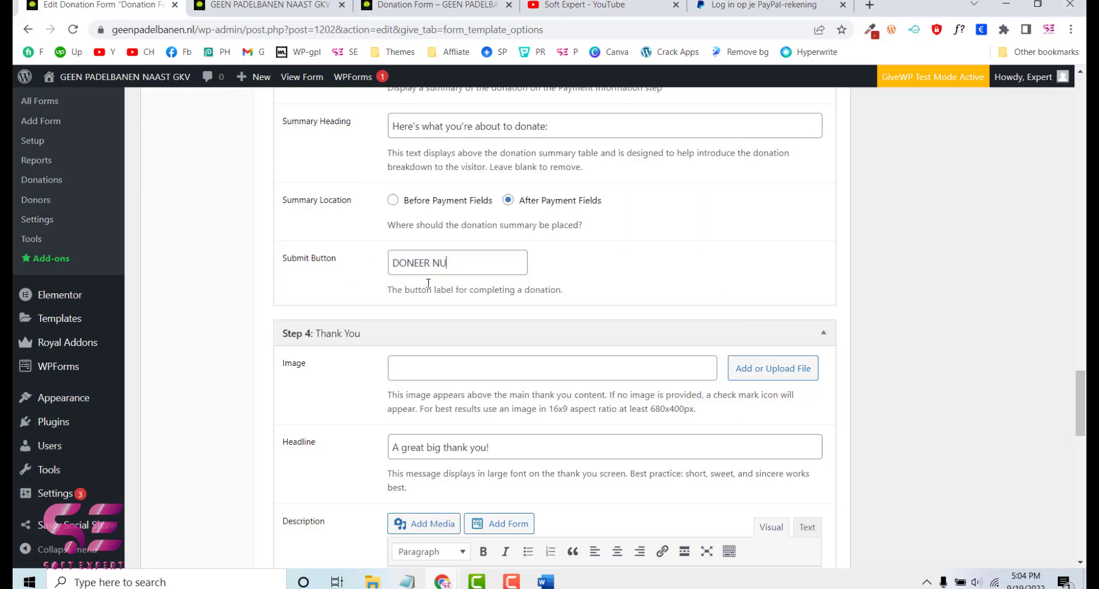
pyautogui.scroll(-7, 441, 286)
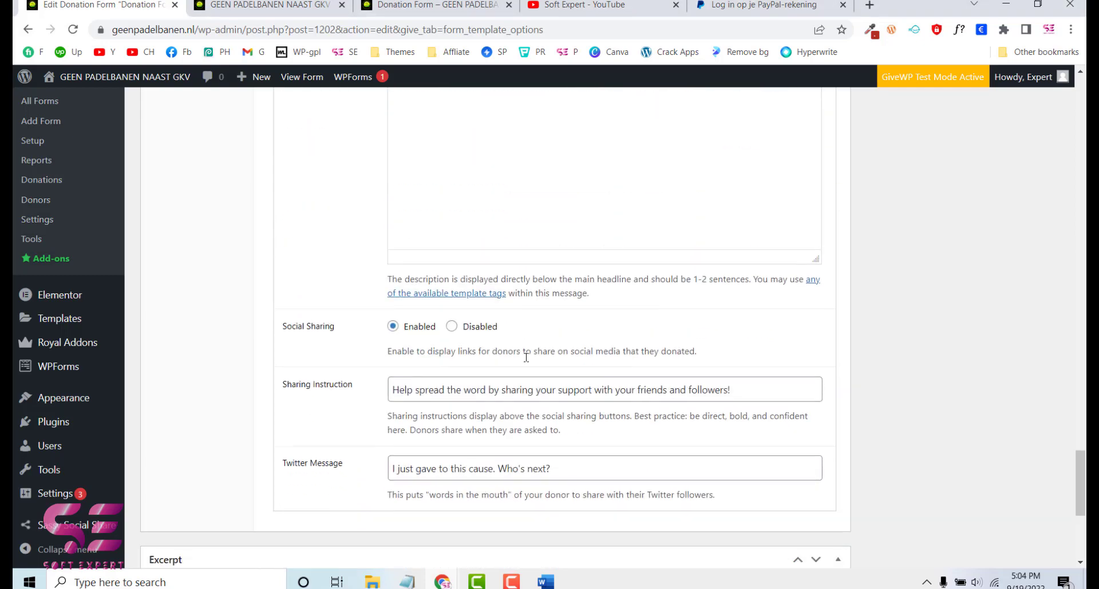
pyautogui.scroll(12, 724, 290)
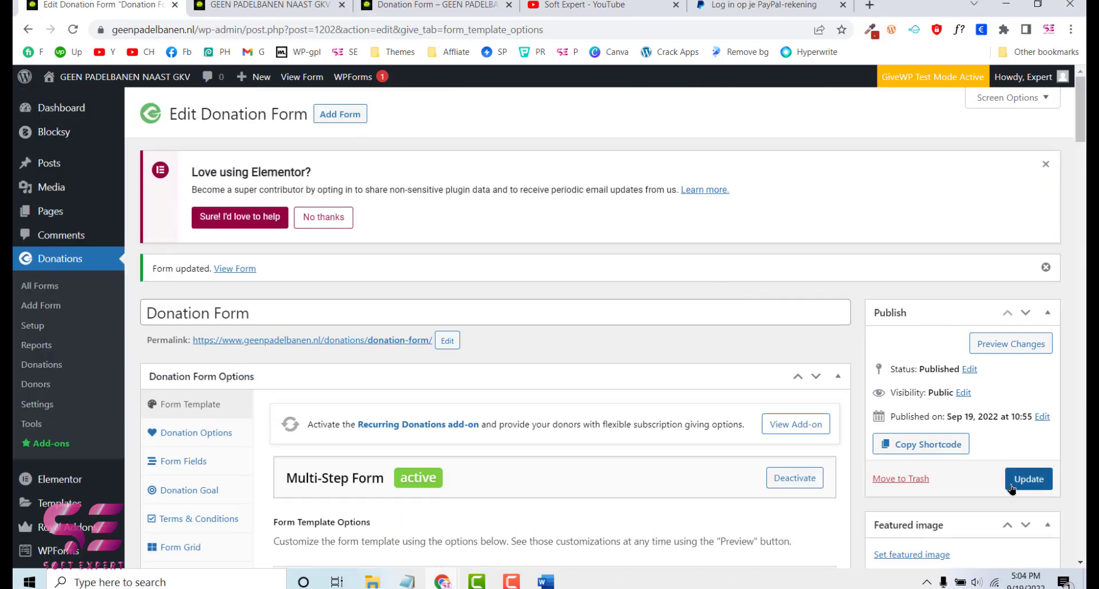
# Step: Open the form's Donation Options and compare the multi-level donation setting with the amount selection step on the live form
pyautogui.scroll(-2, 320, 339)
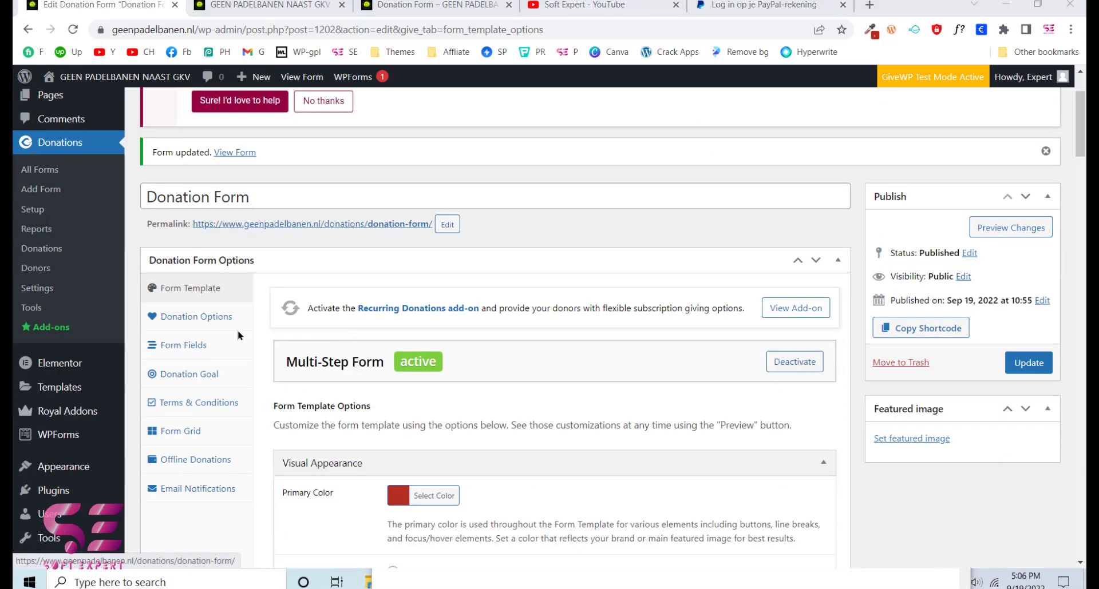
pyautogui.click(216, 322)
pyautogui.scroll(-1, 401, 360)
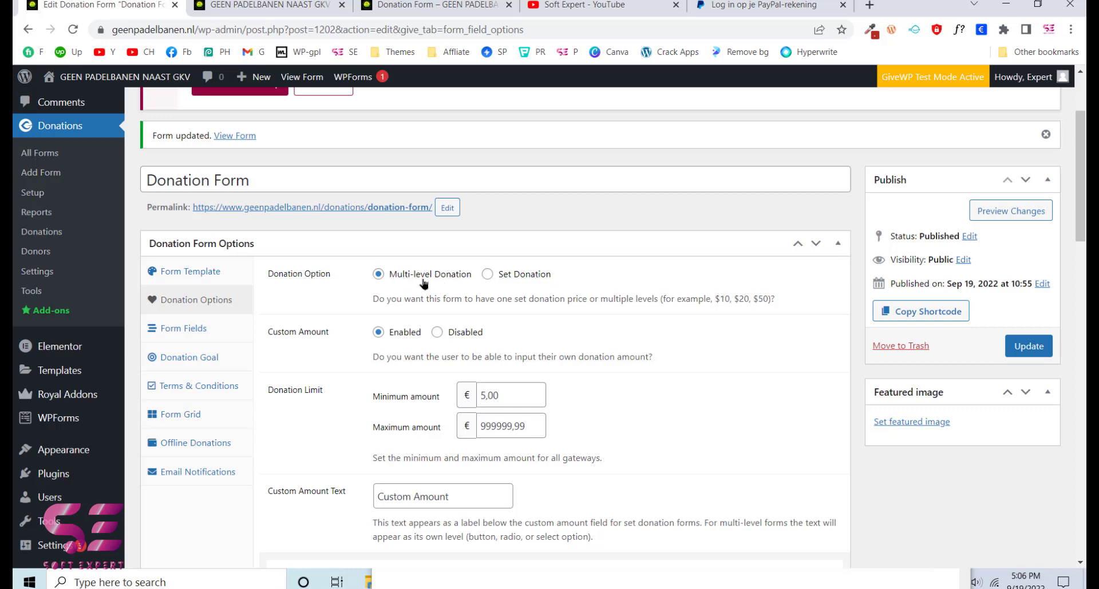
pyautogui.click(387, 7)
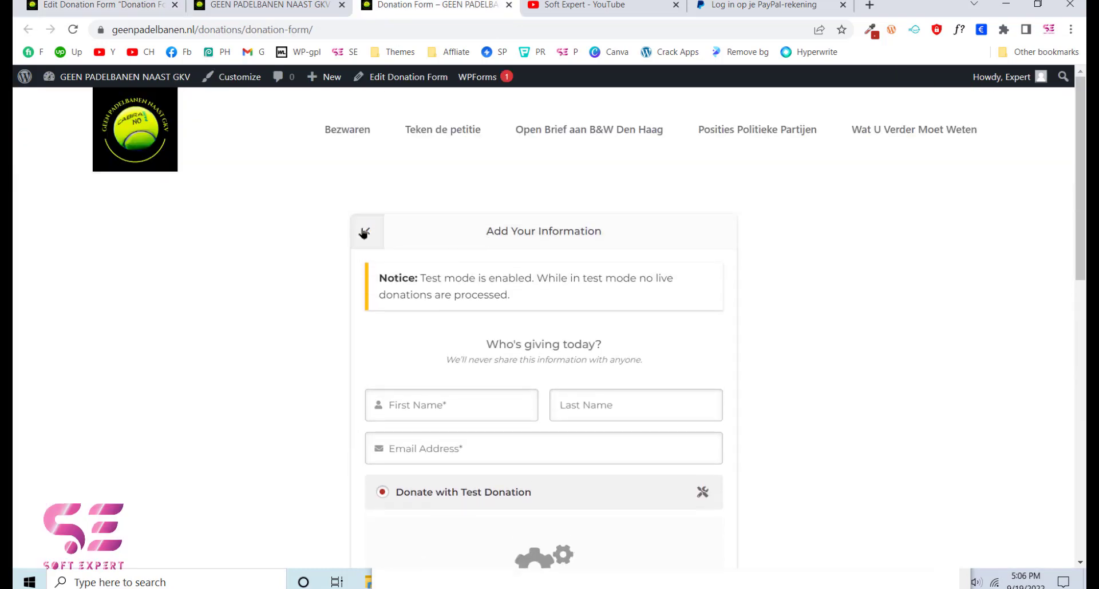
pyautogui.click(367, 231)
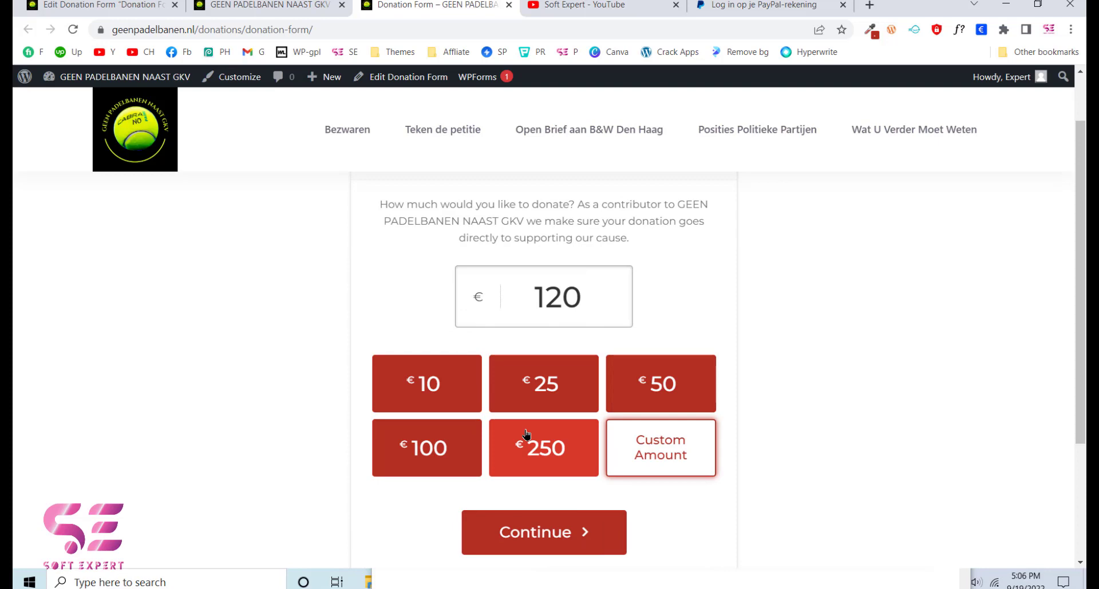
pyautogui.hotkey('ctrl', '1')
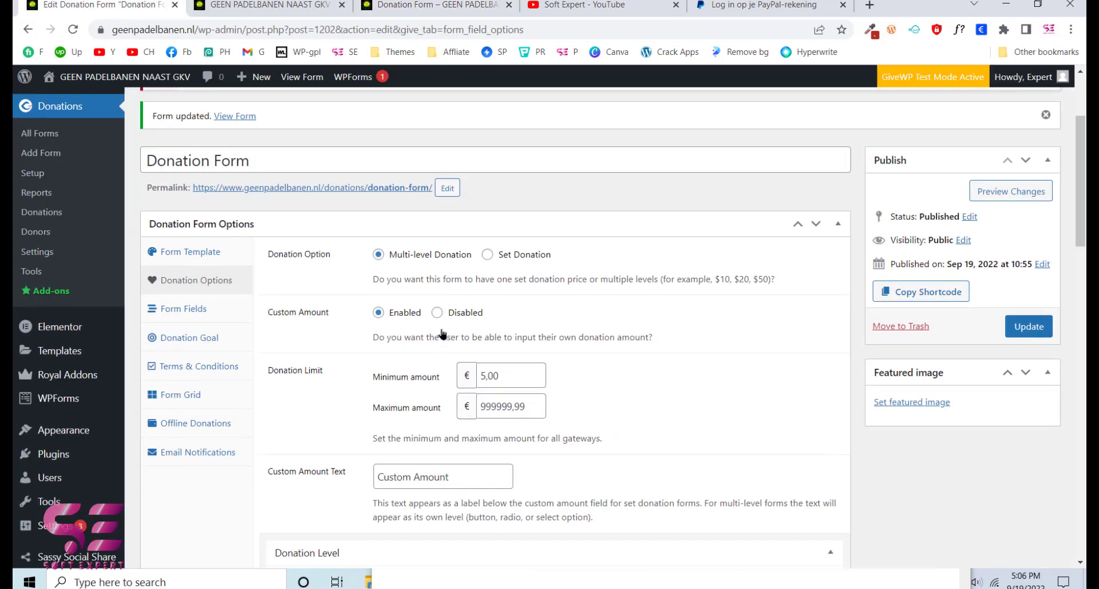
pyautogui.scroll(-1, 401, 329)
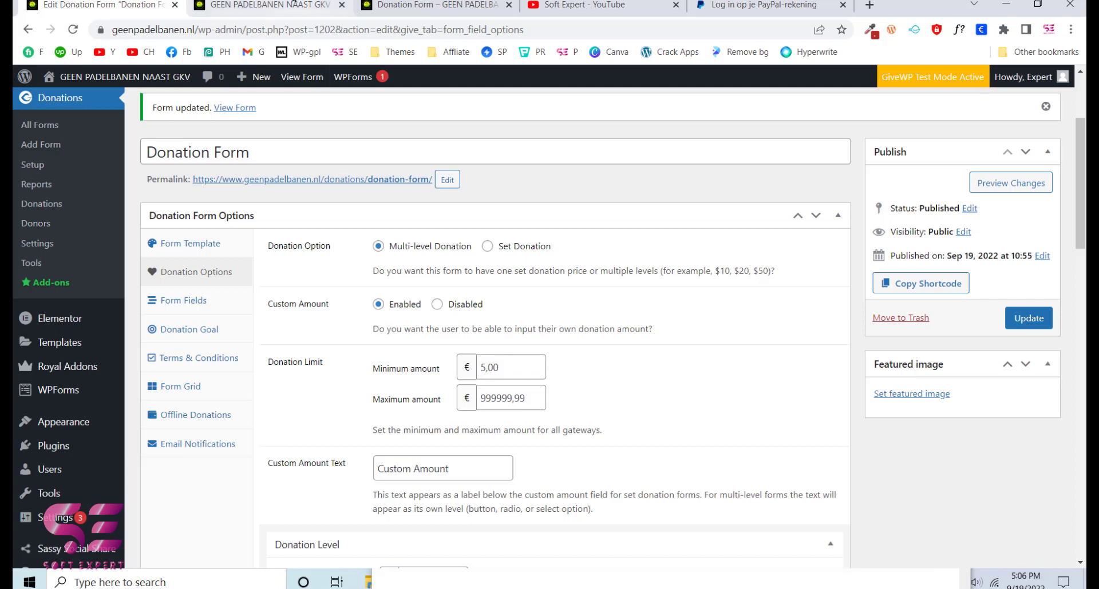
# Step: Close the site's home page, check the Custom Amount choice on the live donation form, and return to the form editor
pyautogui.click(335, 7)
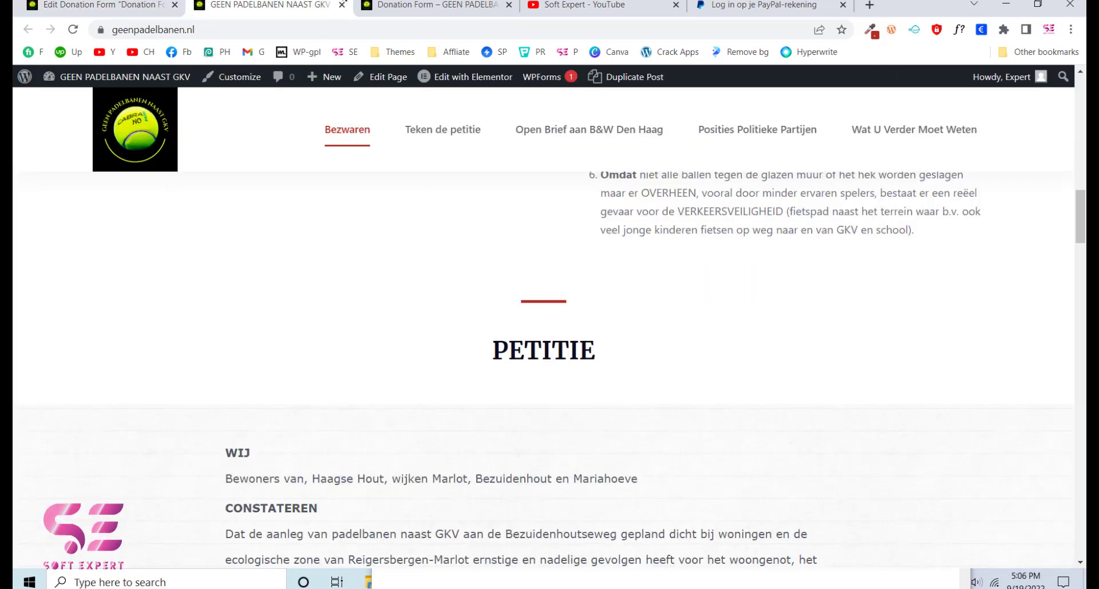
pyautogui.click(342, 5)
pyautogui.scroll(-1, 496, 338)
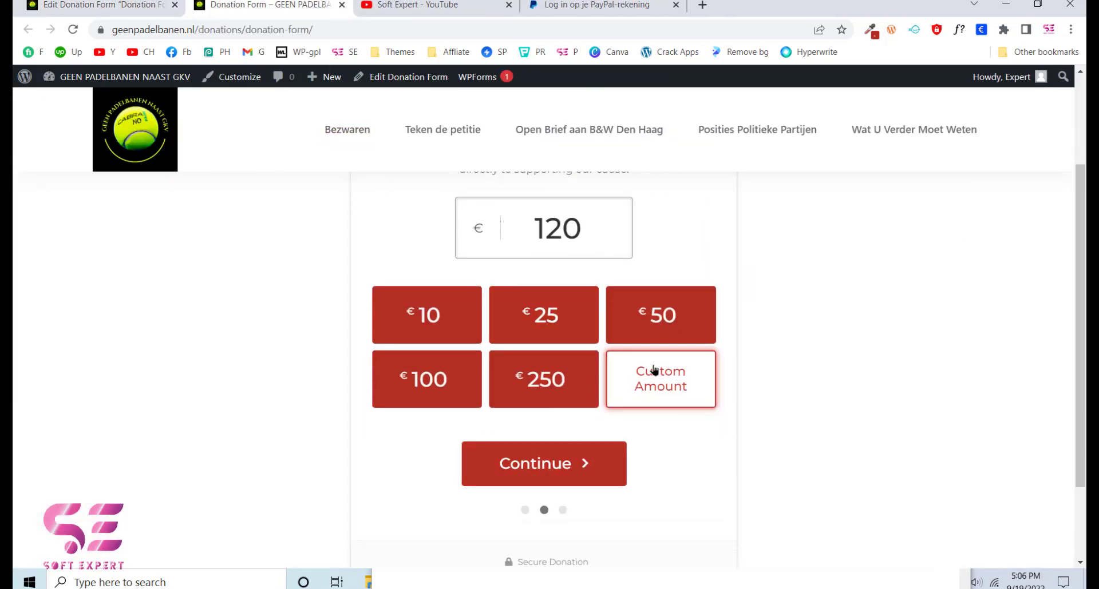
pyautogui.hotkey('ctrl', 'pageup')
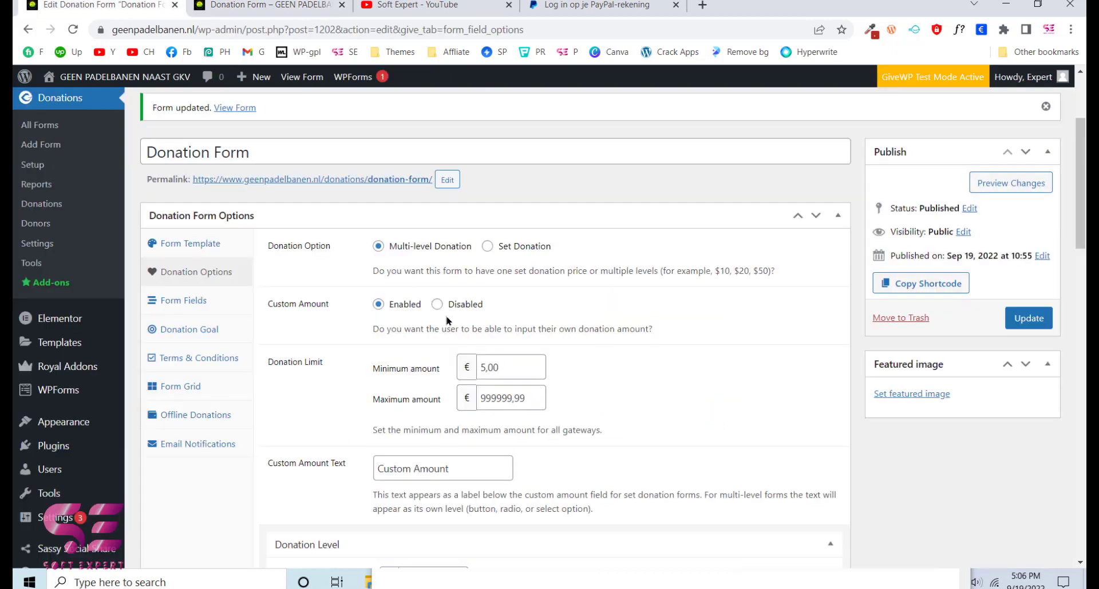
# Step: Change the Custom Amount Text in the Donation Options to "Kies uw bedrag"
pyautogui.scroll(-1, 448, 321)
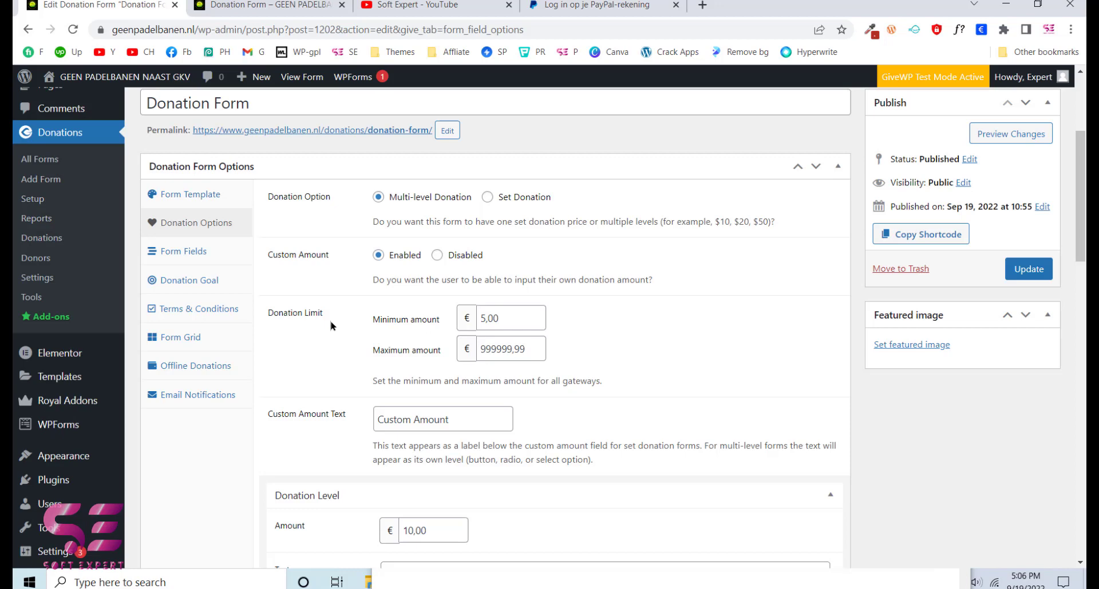
pyautogui.scroll(-3, 495, 318)
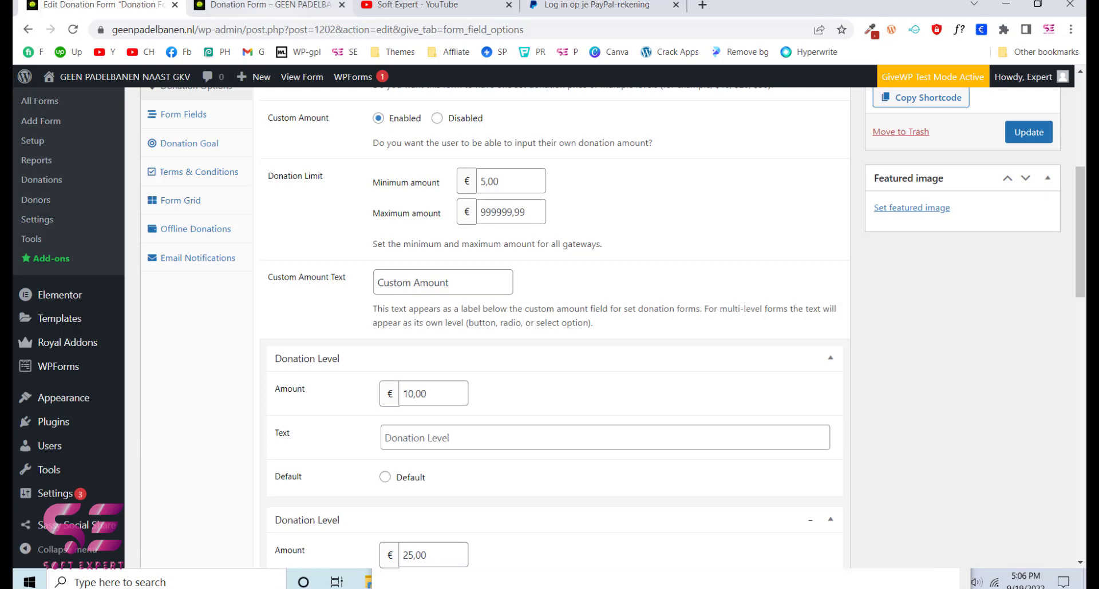
pyautogui.click(263, 6)
pyautogui.click(161, 4)
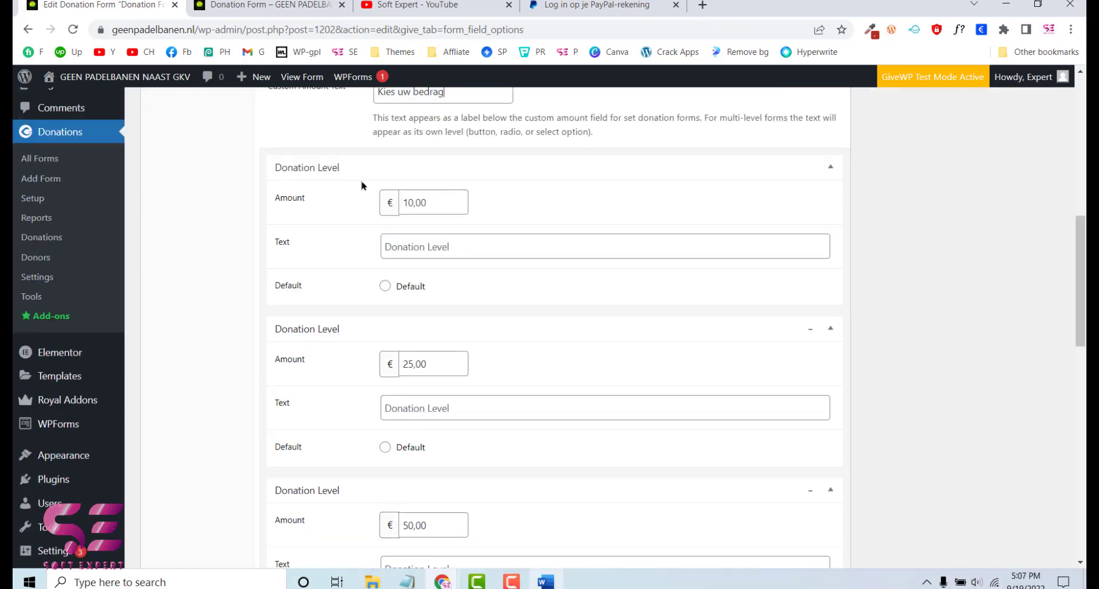
# Step: Compare the donation level amounts in the editor with the amount choices offered on the live donation form
pyautogui.click(263, 5)
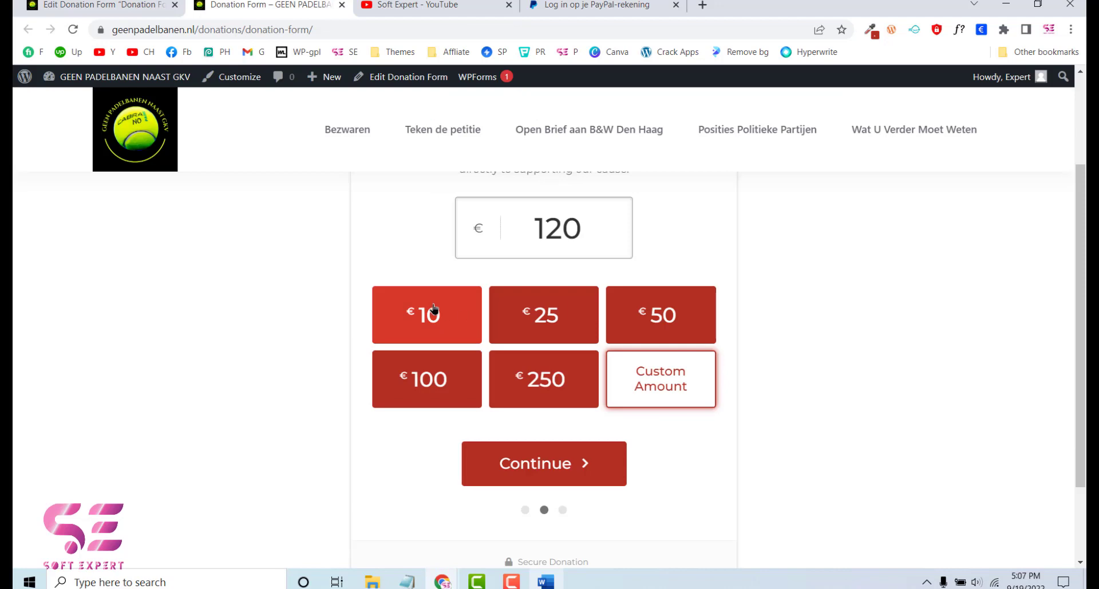
pyautogui.click(74, 6)
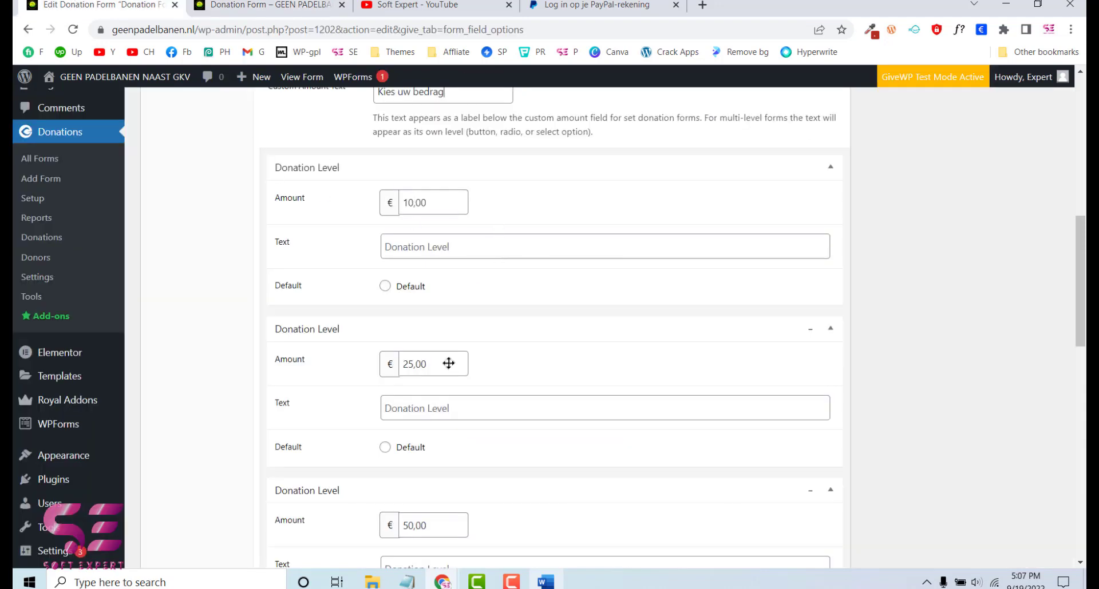
pyautogui.scroll(-4, 448, 363)
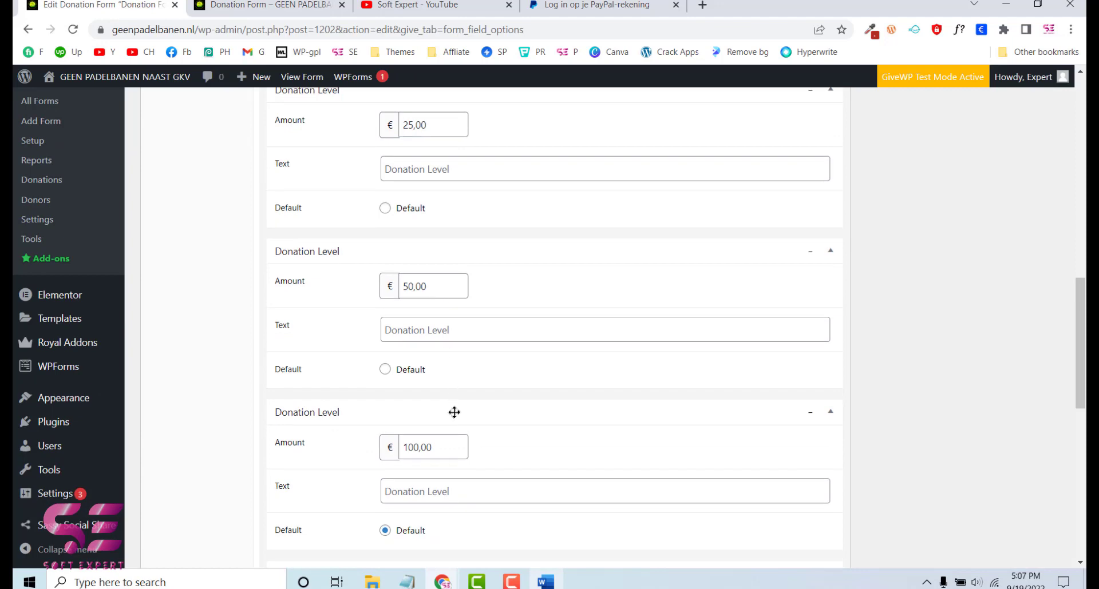
pyautogui.scroll(-5, 451, 410)
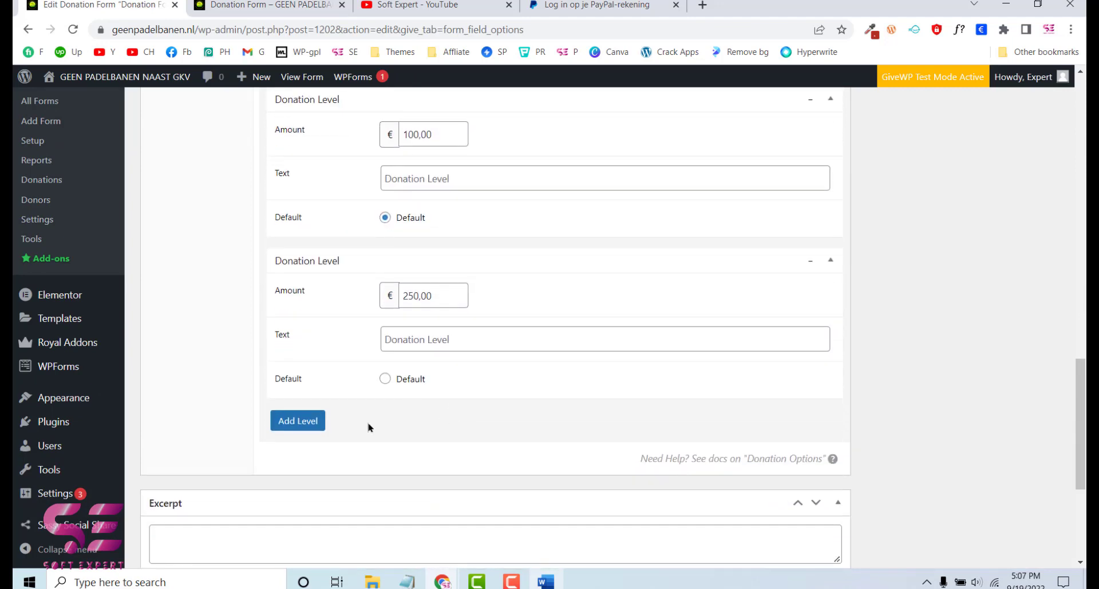
pyautogui.scroll(-2, 370, 426)
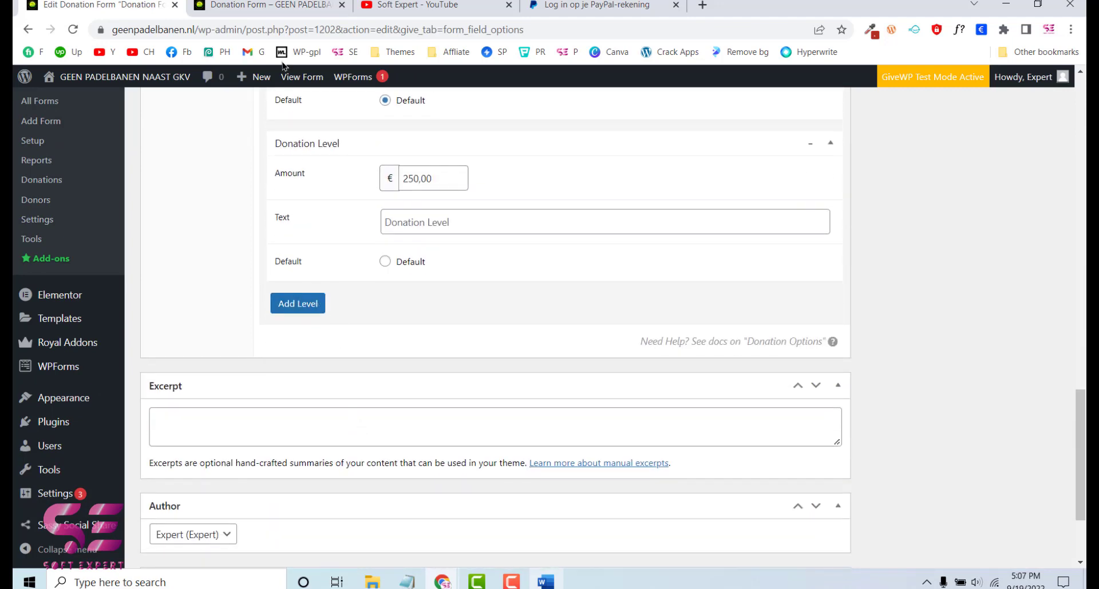
pyautogui.click(269, 5)
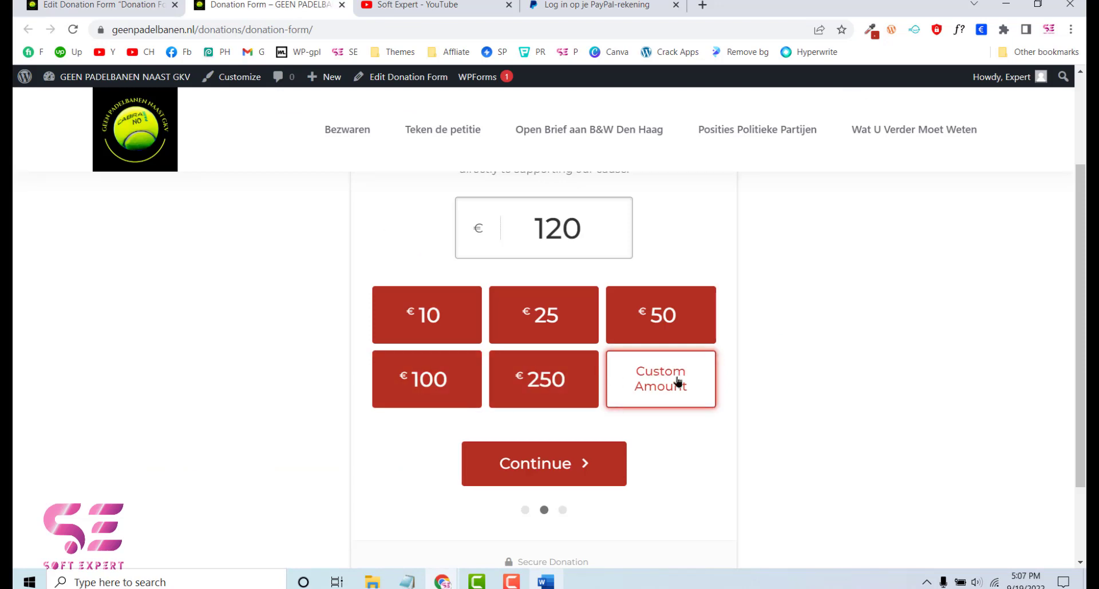
pyautogui.click(103, 6)
pyautogui.scroll(-2, 340, 308)
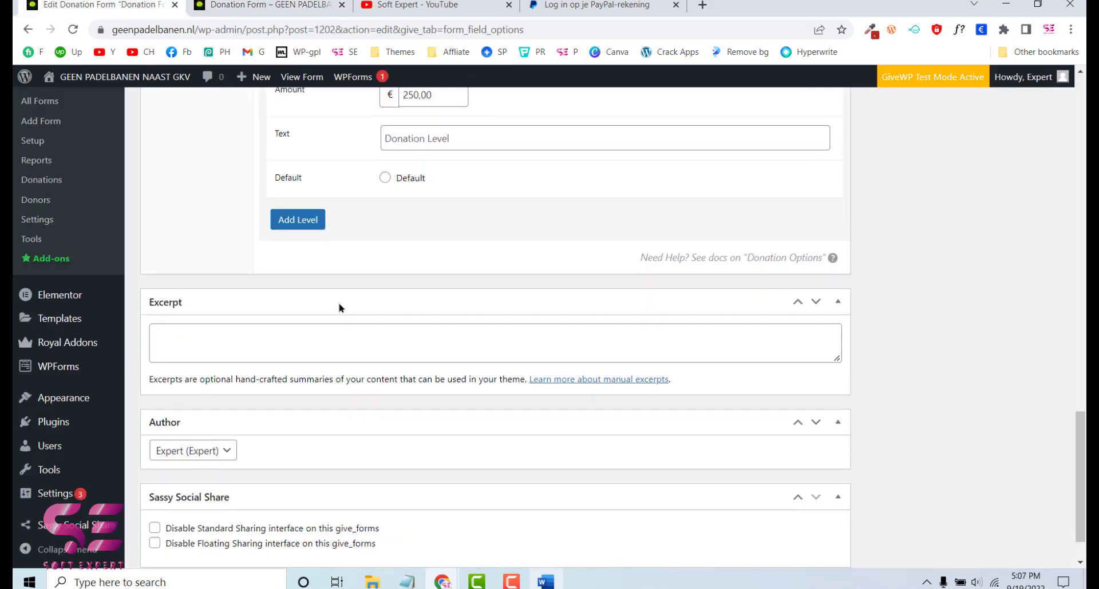
# Step: Open the form's Form Fields settings and compare them with the donor details step of the live donation form
pyautogui.scroll(15, 339, 308)
pyautogui.scroll(5, 340, 308)
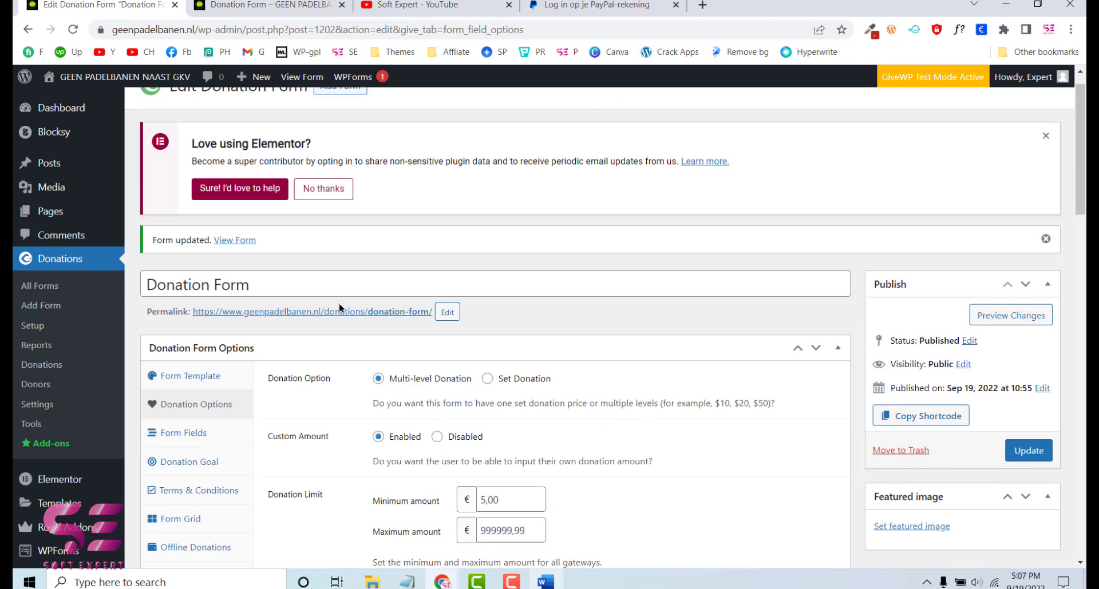
pyautogui.scroll(-4, 340, 308)
pyautogui.click(163, 286)
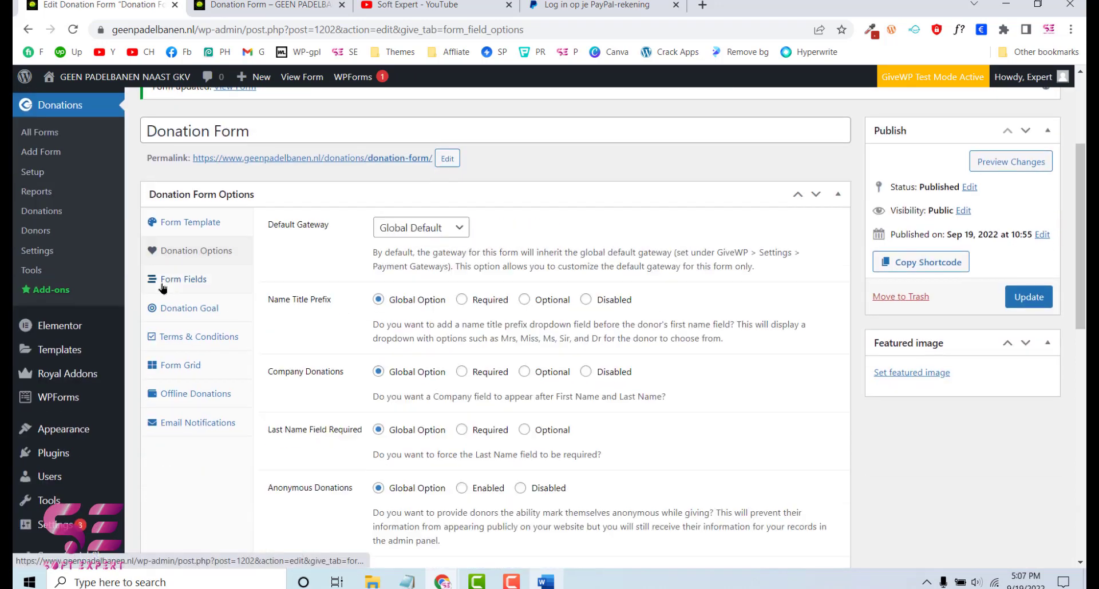
pyautogui.scroll(-1, 377, 302)
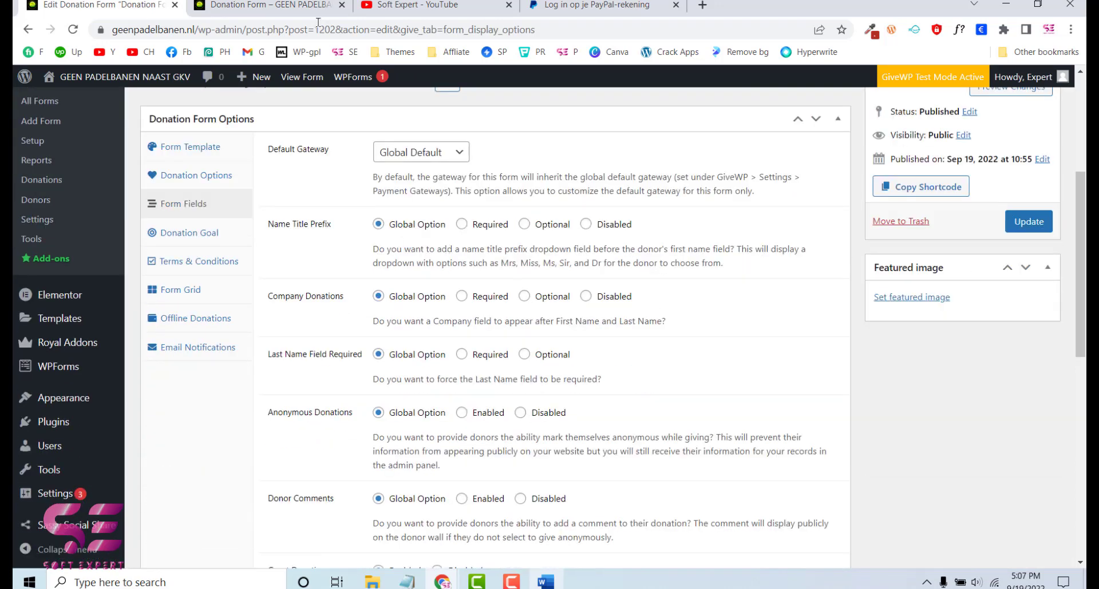
pyautogui.click(269, 5)
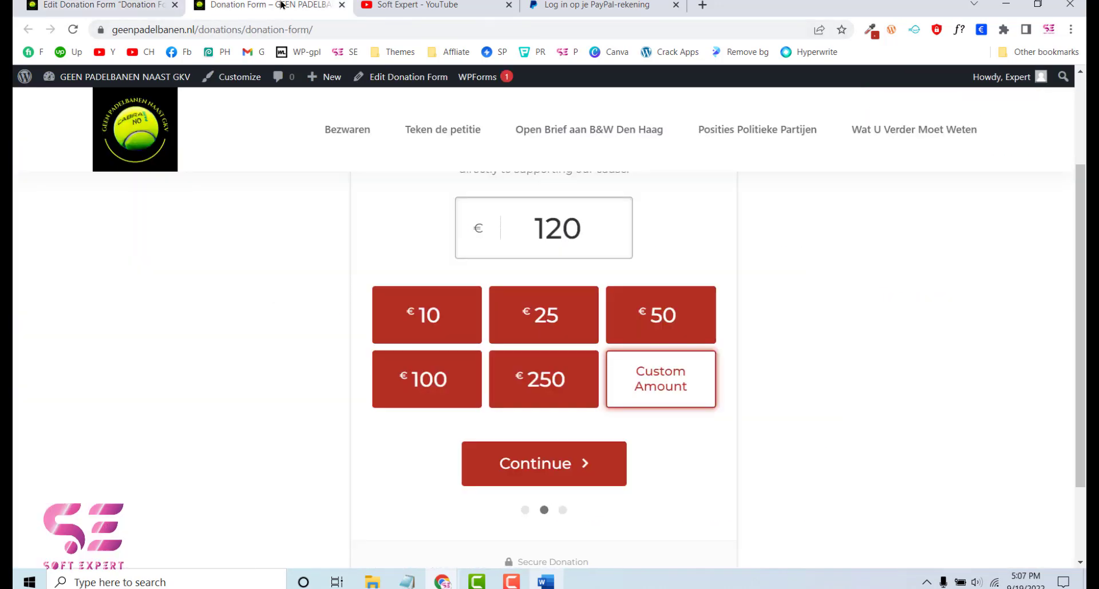
pyautogui.click(561, 472)
pyautogui.hotkey('ctrl', 'pageup')
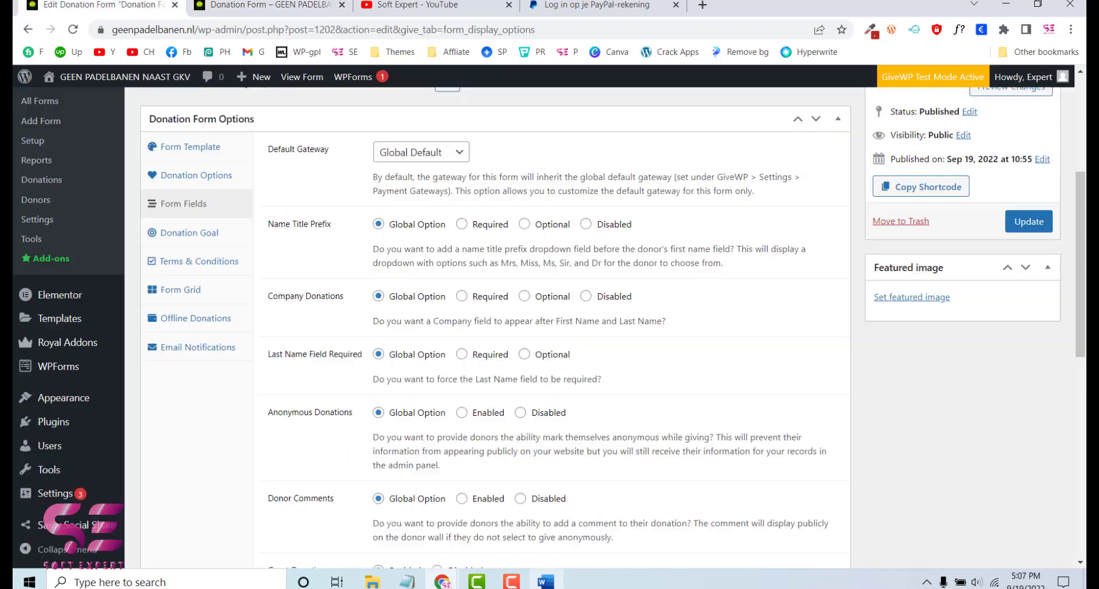
# Step: Review the Form Fields options from name title prefix and company donations down to guest donations and registration
pyautogui.scroll(-3, 383, 202)
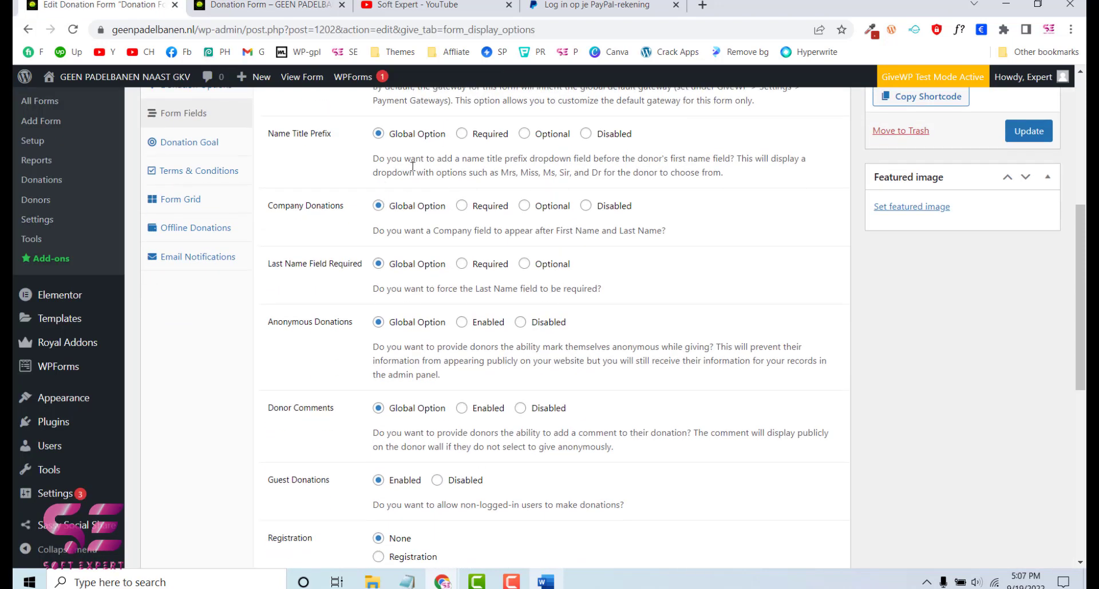
pyautogui.scroll(3, 441, 410)
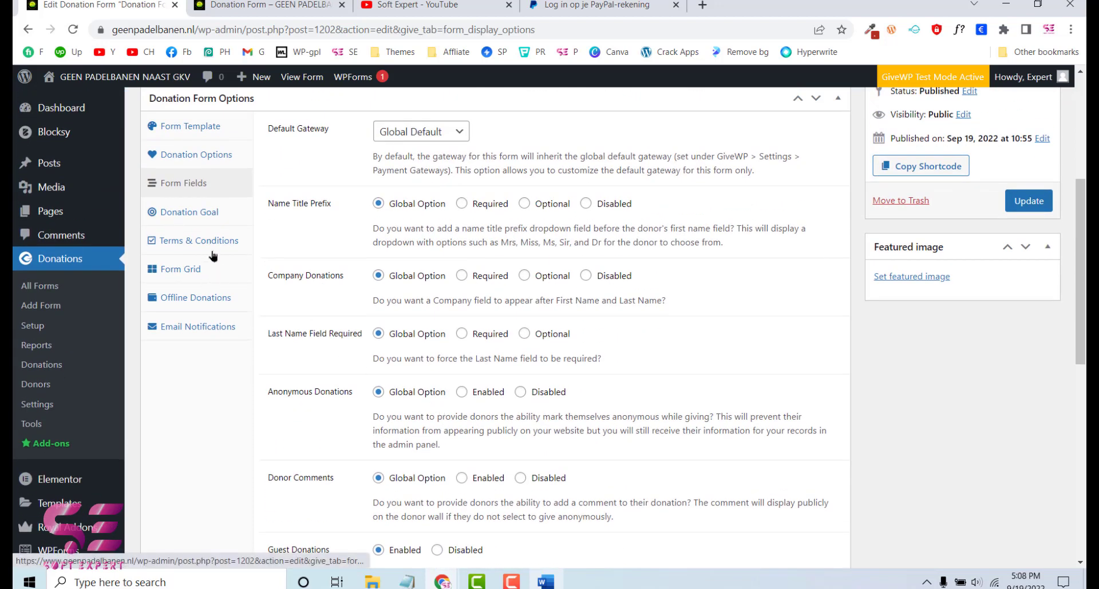
pyautogui.scroll(1, 213, 255)
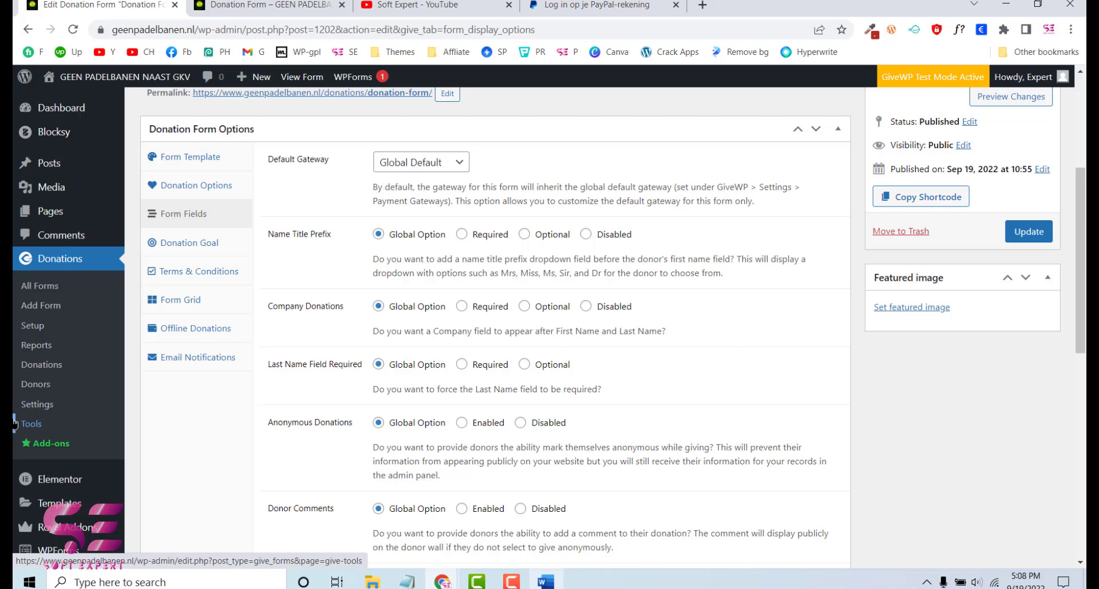
pyautogui.scroll(-4, 63, 407)
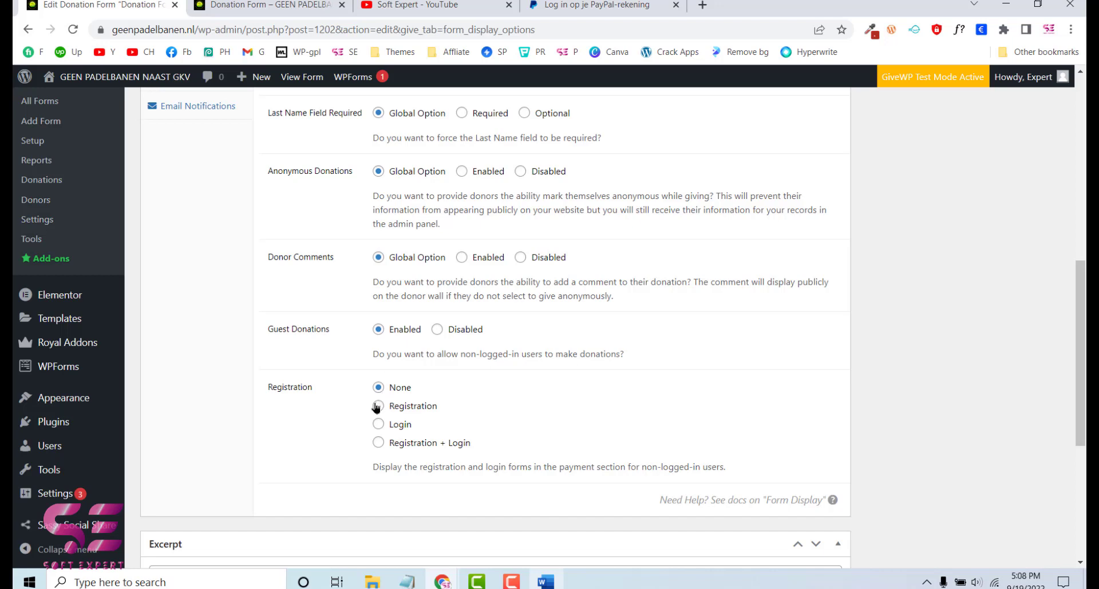
pyautogui.scroll(5, 429, 477)
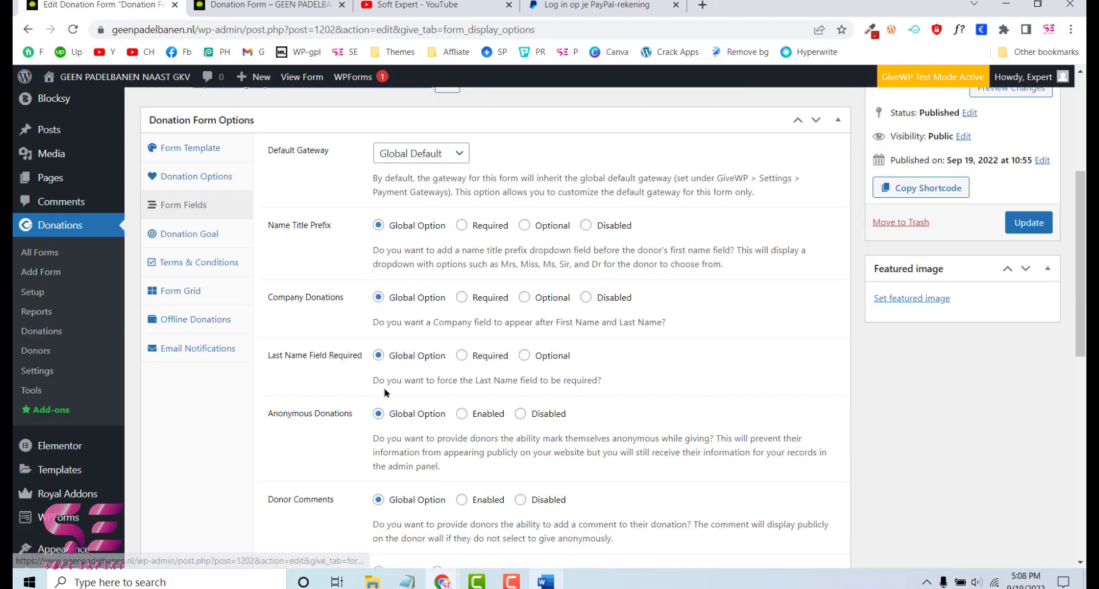
# Step: View the form's Donation Goal setting and its Terms & Conditions setting
pyautogui.click(191, 235)
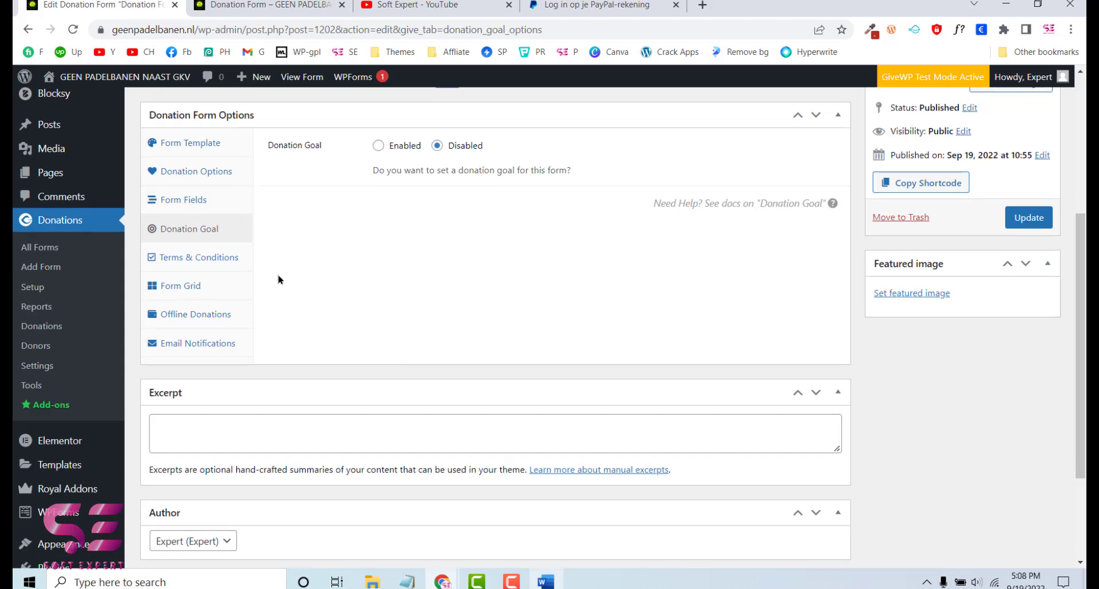
pyautogui.scroll(-1, 279, 279)
pyautogui.click(215, 241)
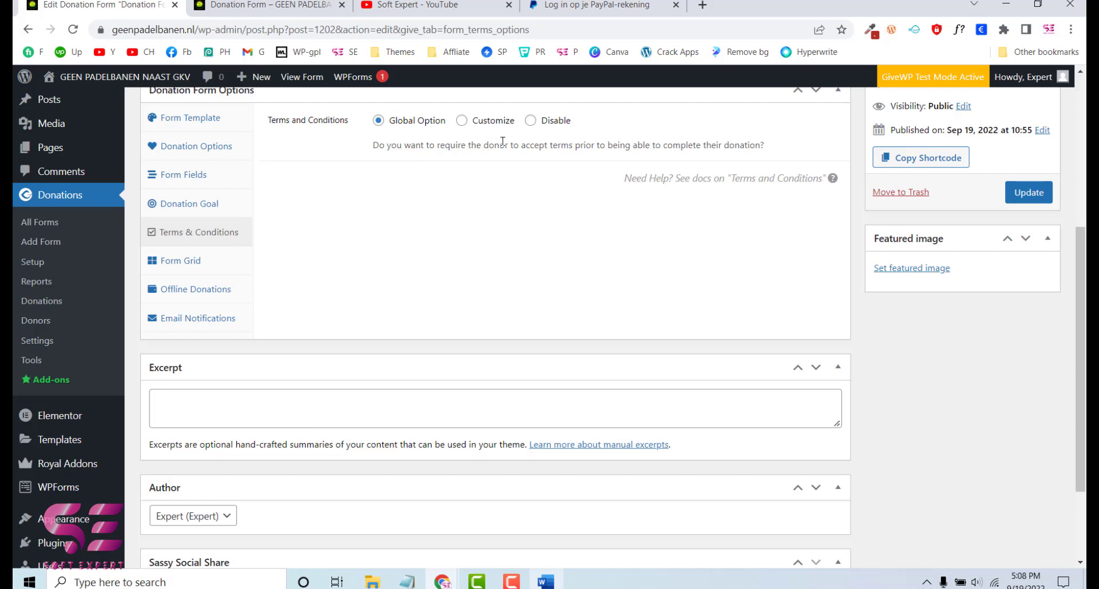
# Step: Inspect the Form Grid's Customize options for redirect URL and donate button text, and restore Default options
pyautogui.click(198, 263)
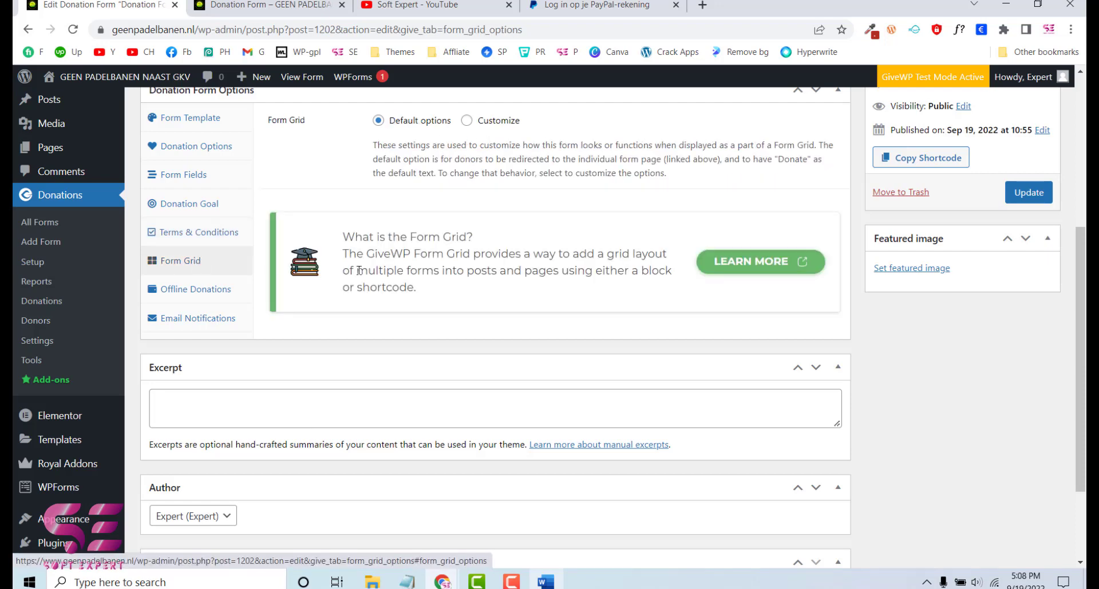
pyautogui.scroll(2, 359, 271)
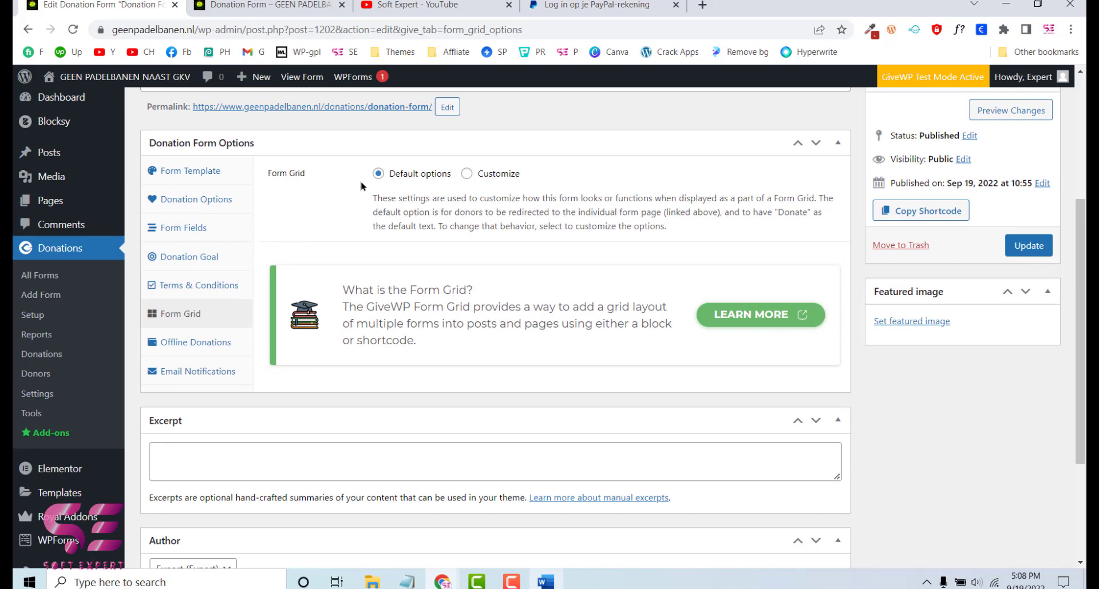
pyautogui.click(466, 174)
pyautogui.scroll(-2, 476, 326)
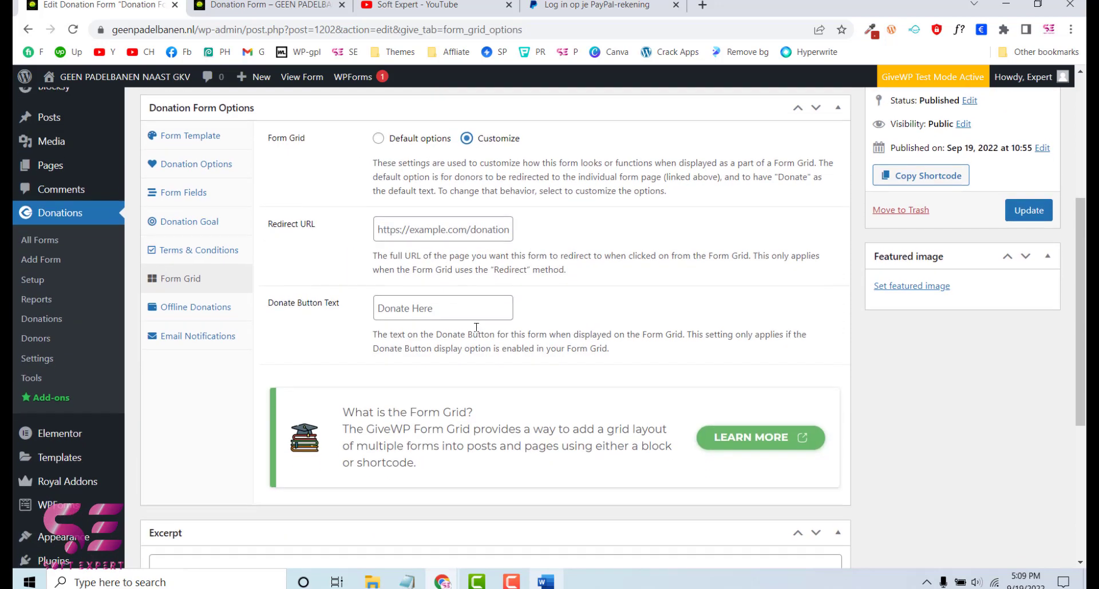
pyautogui.scroll(2, 486, 399)
pyautogui.click(378, 181)
pyautogui.scroll(-1, 235, 302)
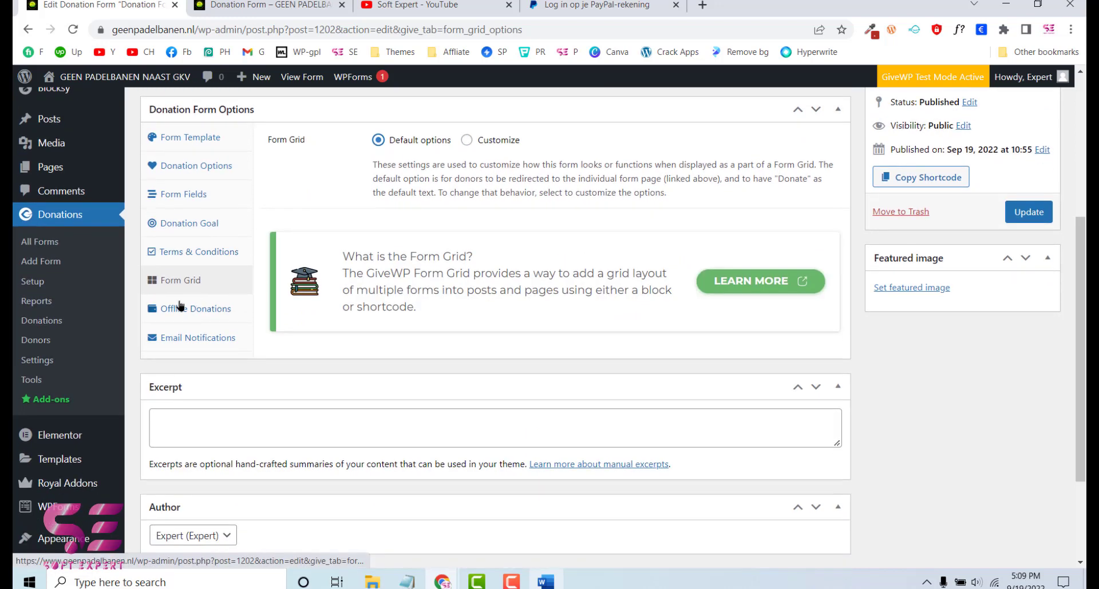
# Step: Check the offline donation choice on the live form and set Offline Donations to Disable in the form's options
pyautogui.click(184, 312)
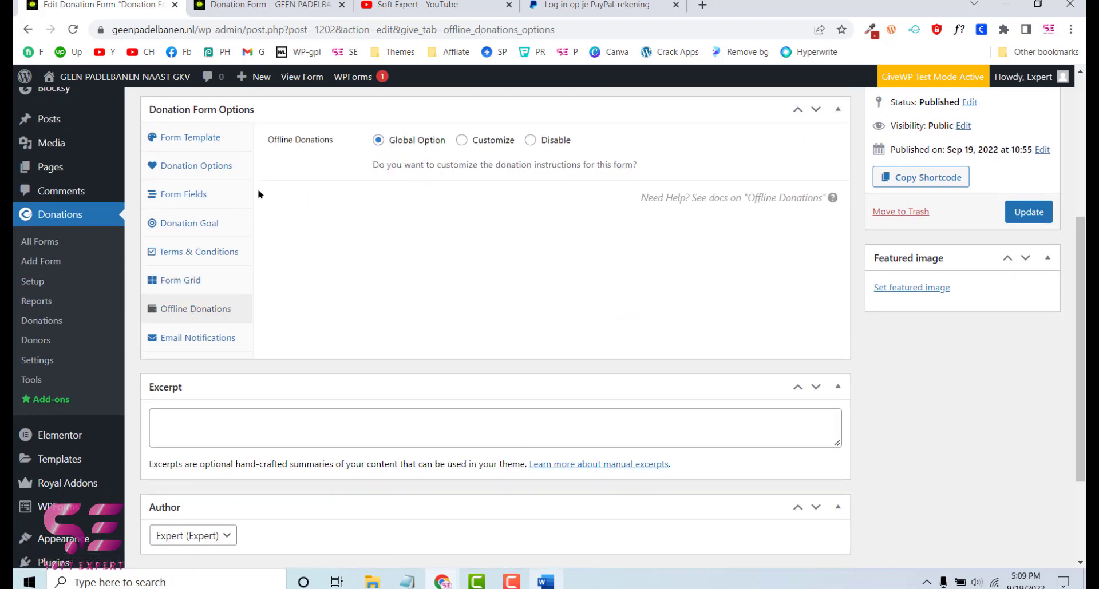
pyautogui.click(269, 5)
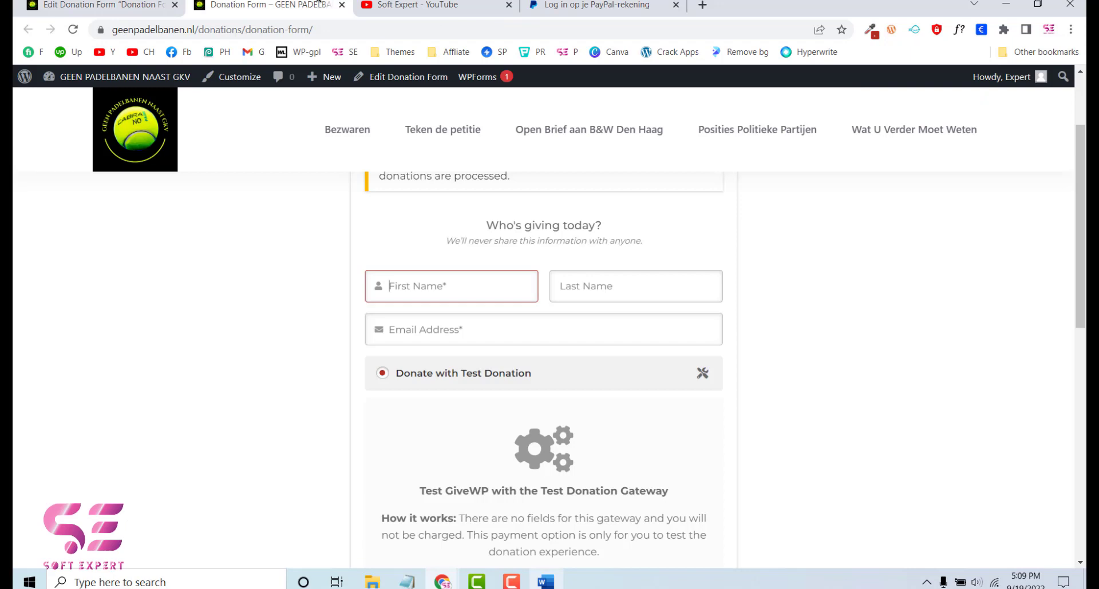
pyautogui.scroll(-5, 518, 326)
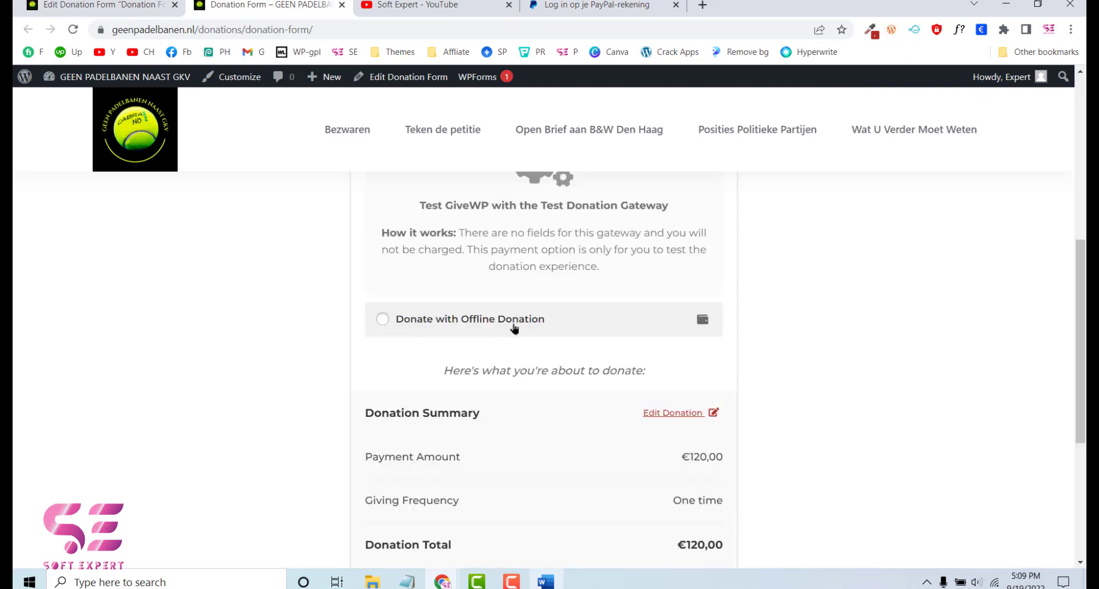
pyautogui.click(144, 5)
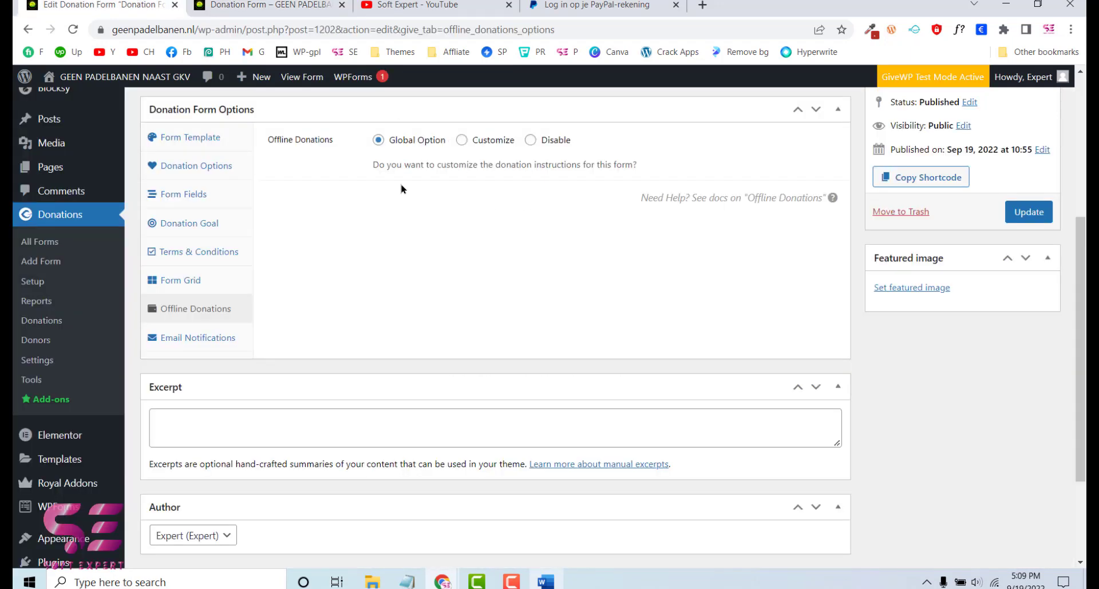
pyautogui.click(531, 141)
pyautogui.scroll(-1, 289, 250)
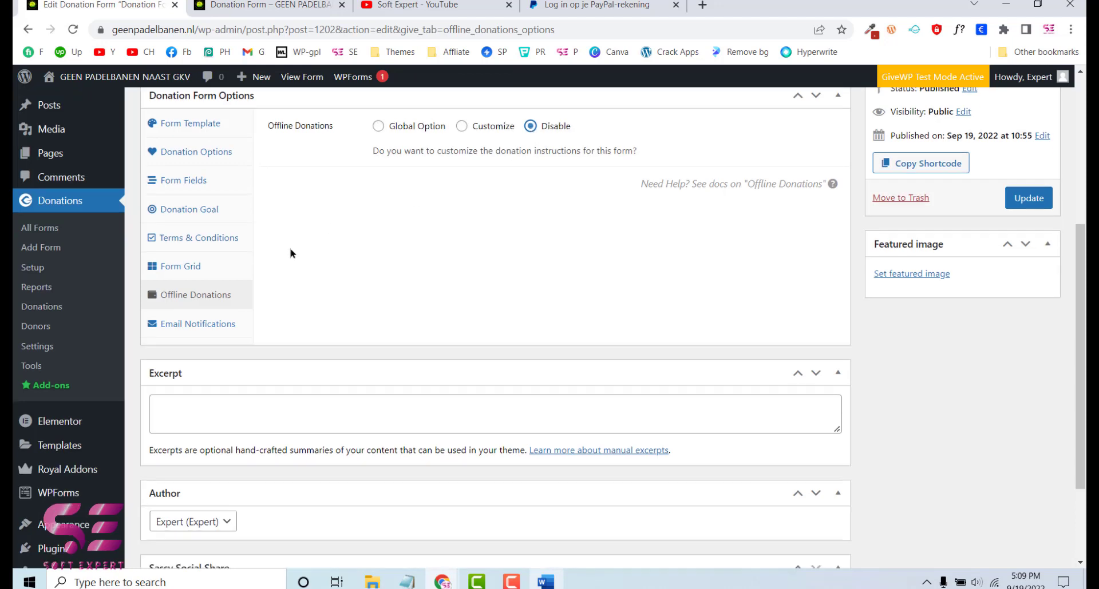
# Step: Open the form's Email Notifications settings and view the New Donation notification options
pyautogui.moveTo(240, 268)
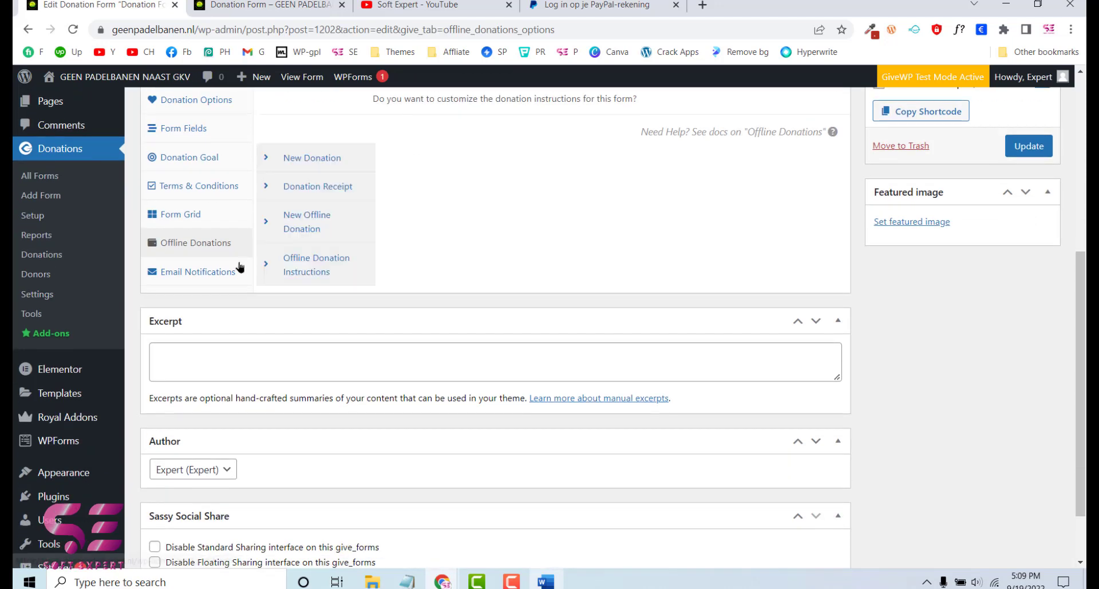
pyautogui.click(201, 274)
pyautogui.scroll(3, 312, 297)
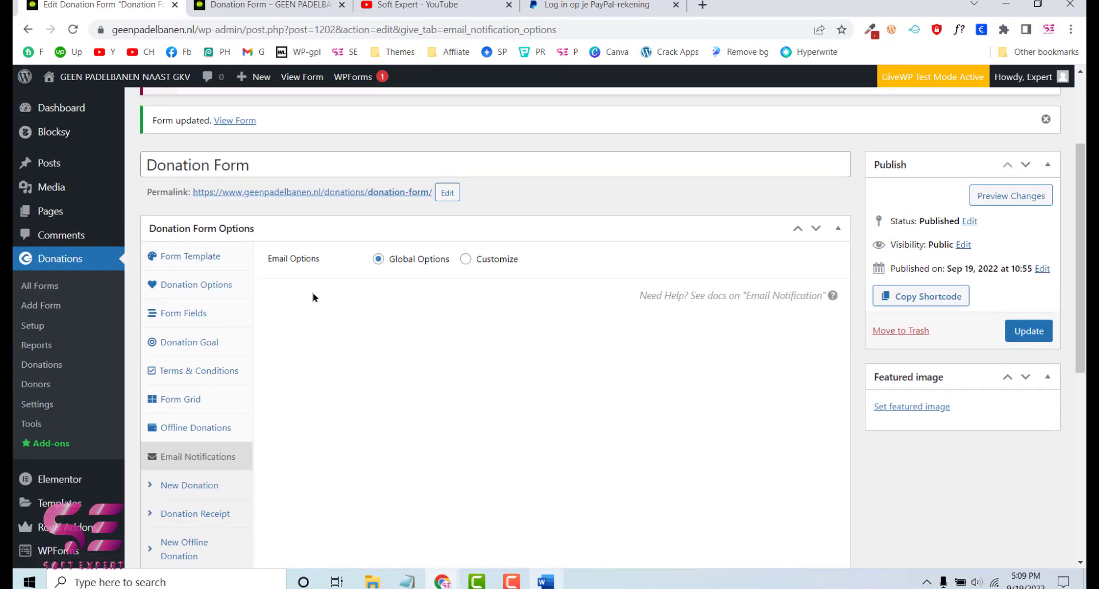
pyautogui.click(195, 485)
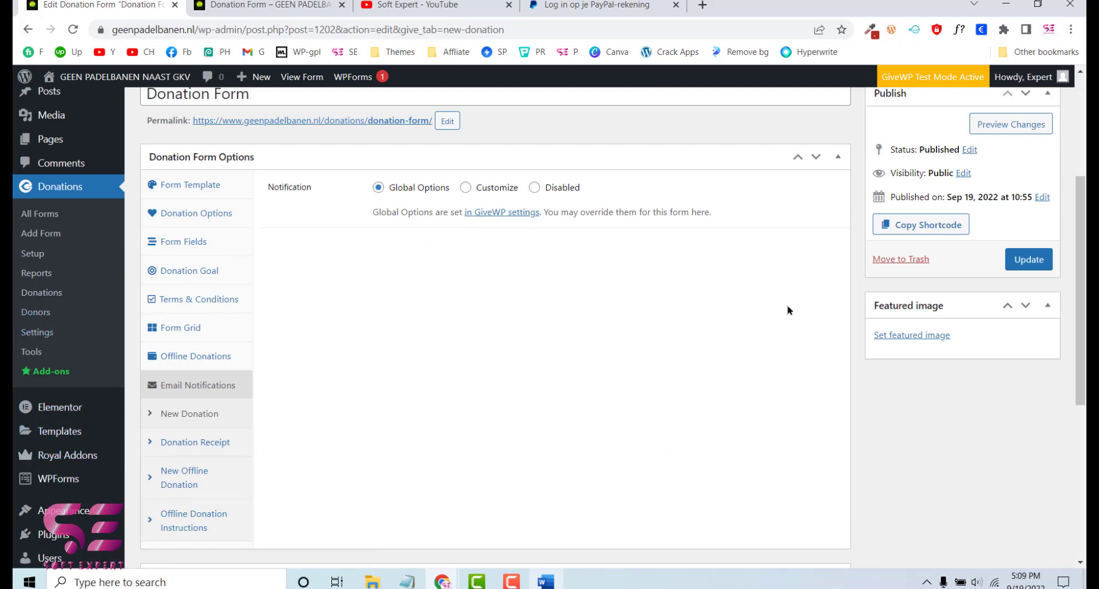
# Step: Update the donation form, look at the live form, and return to the form editor
pyautogui.click(1028, 267)
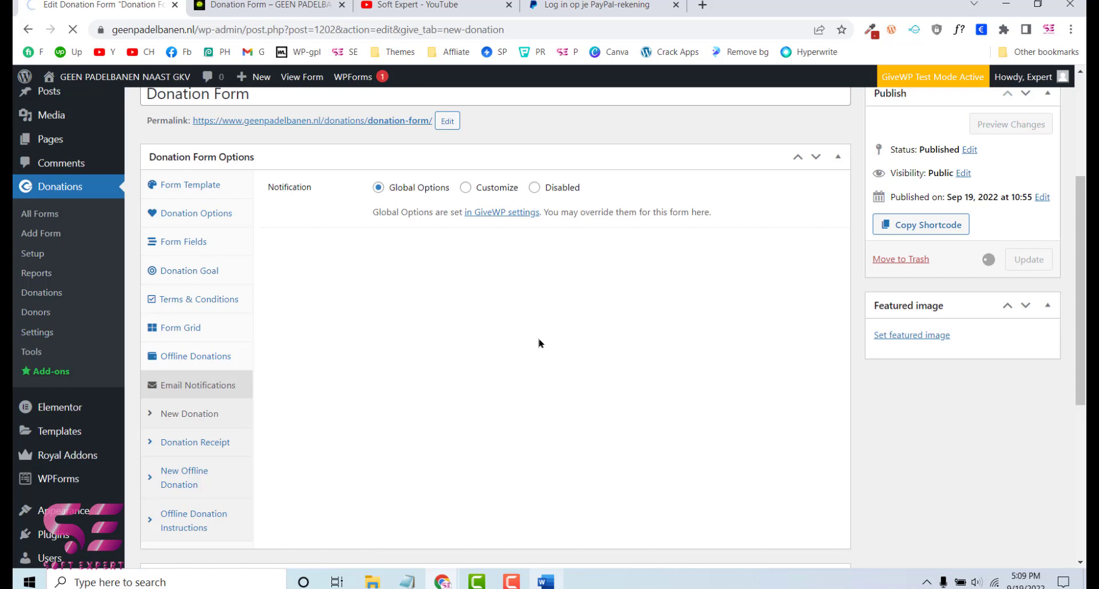
pyautogui.hotkey('ctrl', 'Tab')
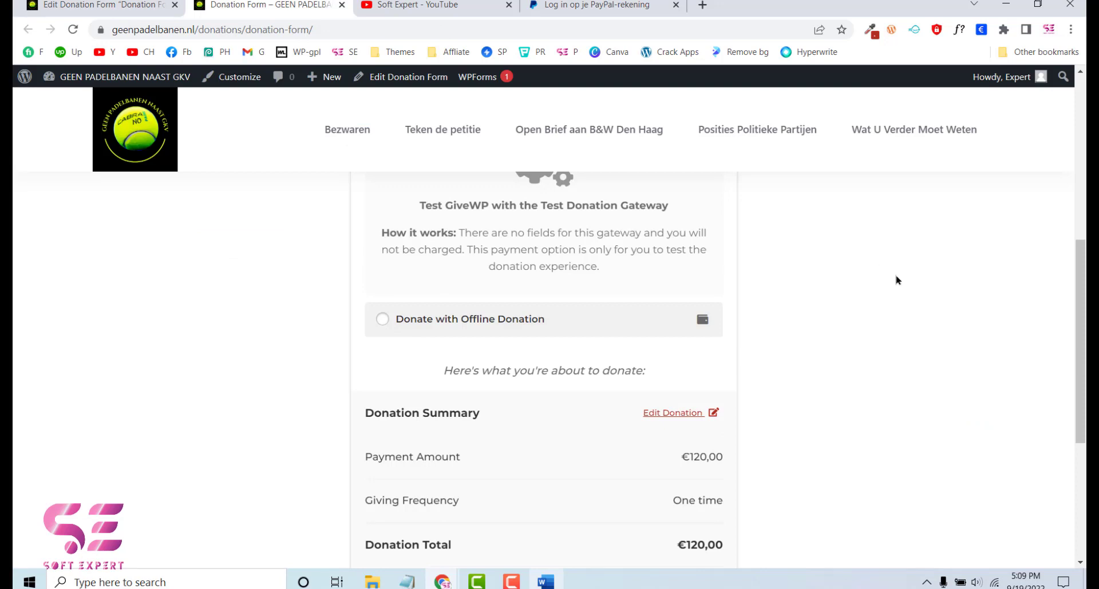
pyautogui.click(103, 5)
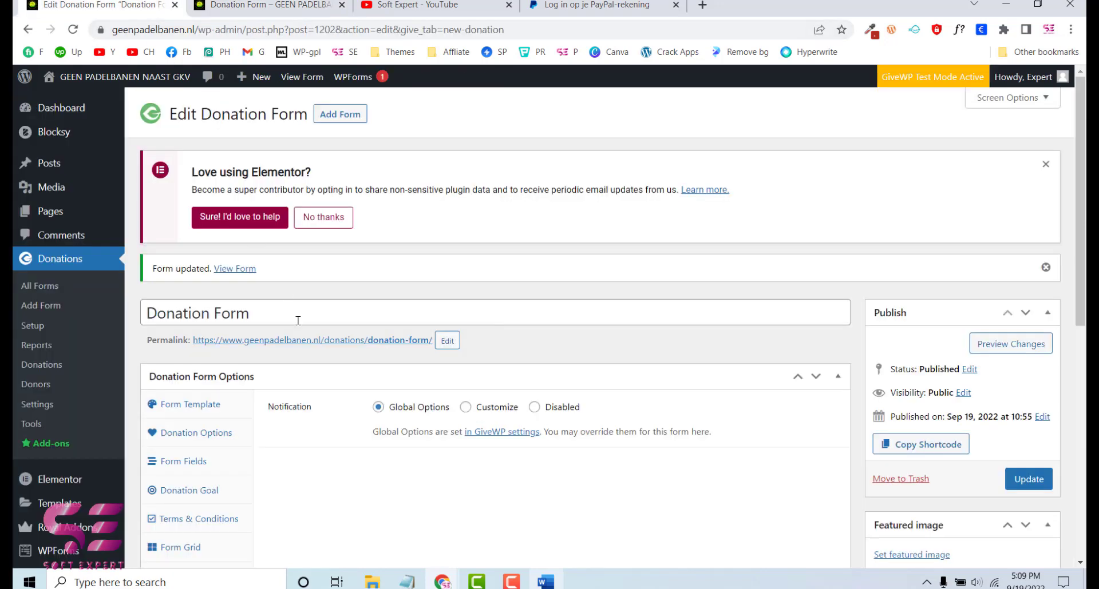
# Step: Open the list of all donation forms and copy the Donation Form's shortcode
pyautogui.scroll(-1, 298, 321)
pyautogui.click(58, 241)
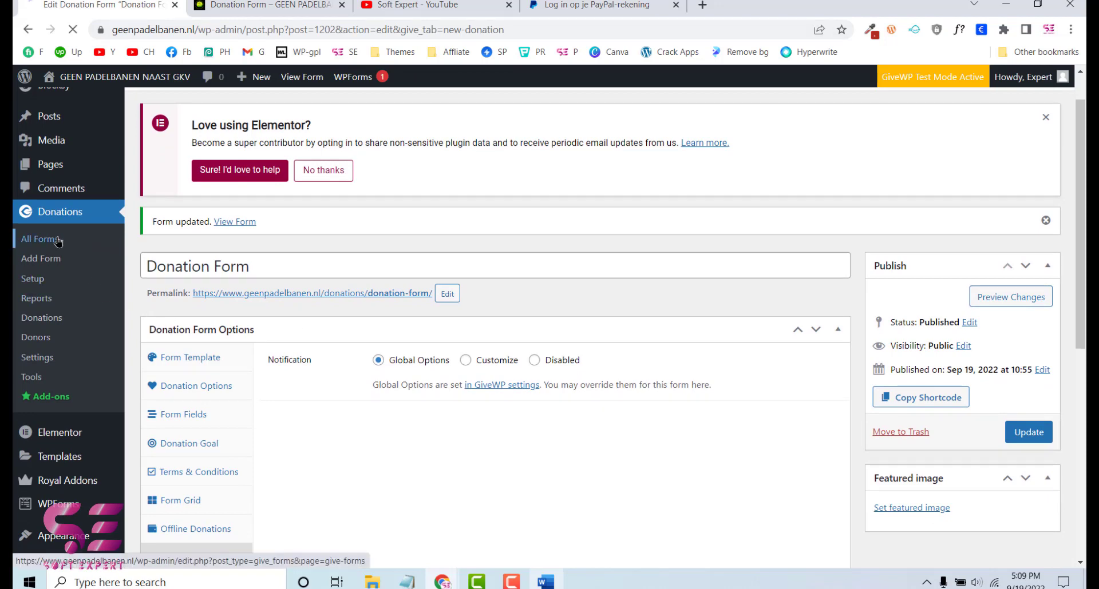
pyautogui.click(771, 400)
pyautogui.tripleClick(771, 400)
pyautogui.hotkey('ctrl', 'c')
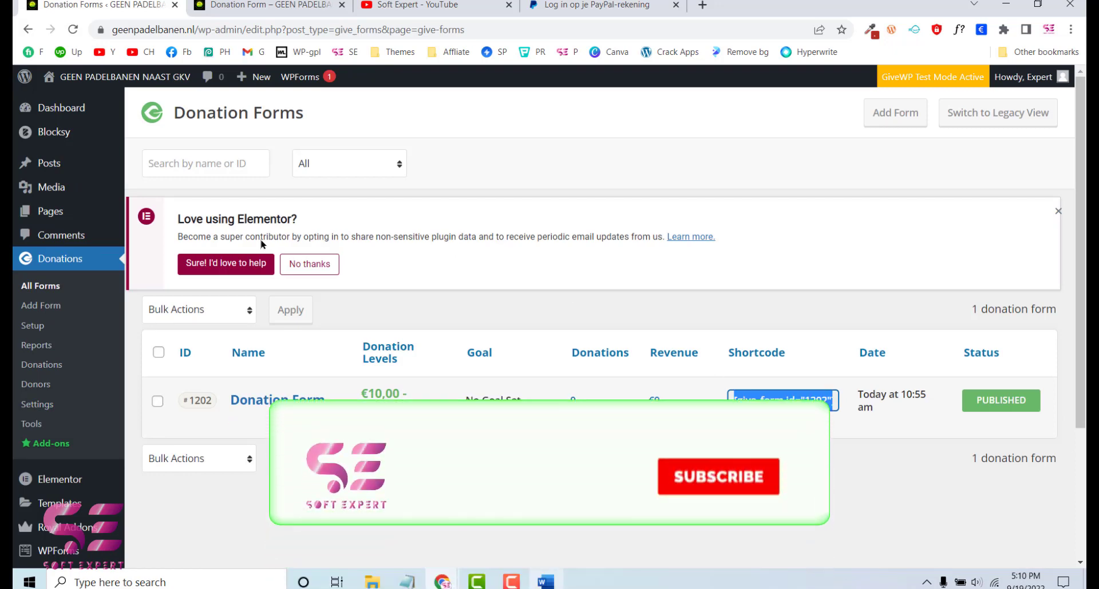
# Step: Open the Bezwaren front page from the pages list in Elementor in a new browser tab
pyautogui.click(72, 212)
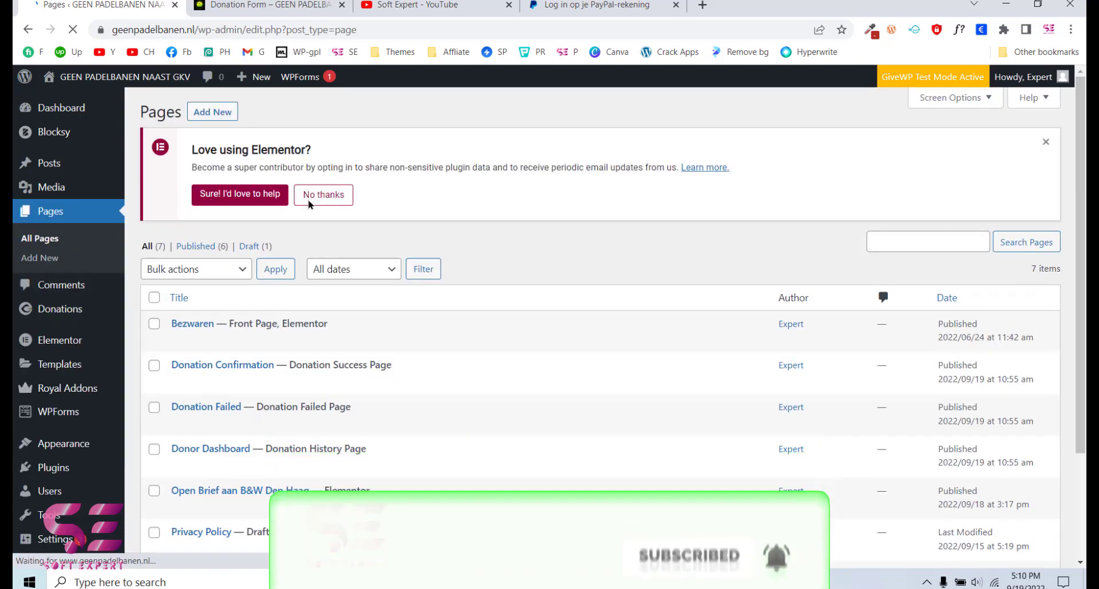
pyautogui.scroll(-2, 356, 380)
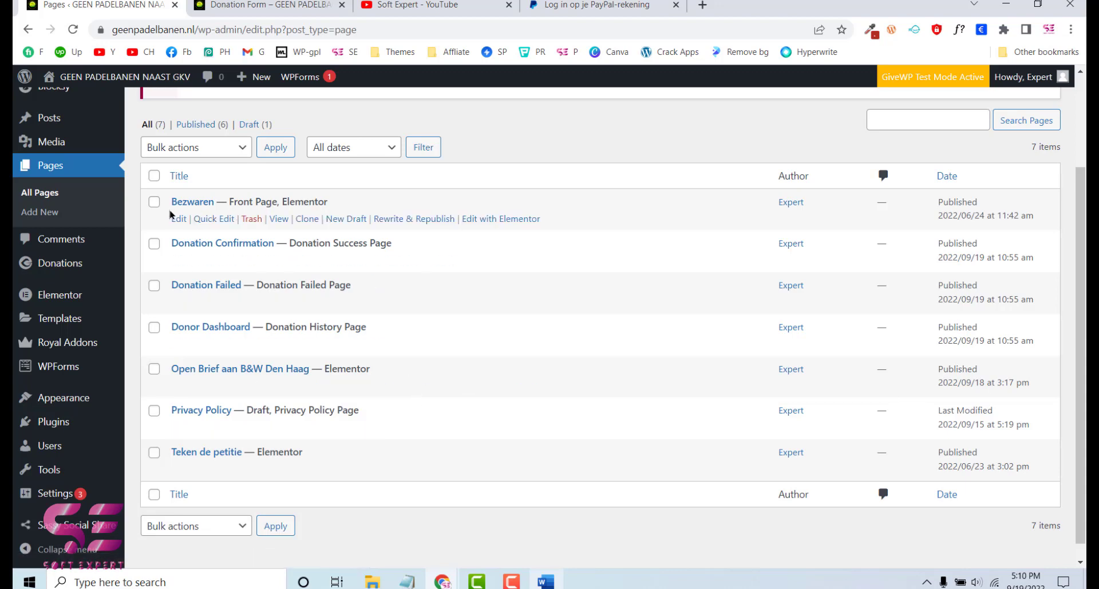
pyautogui.middleClick(480, 220)
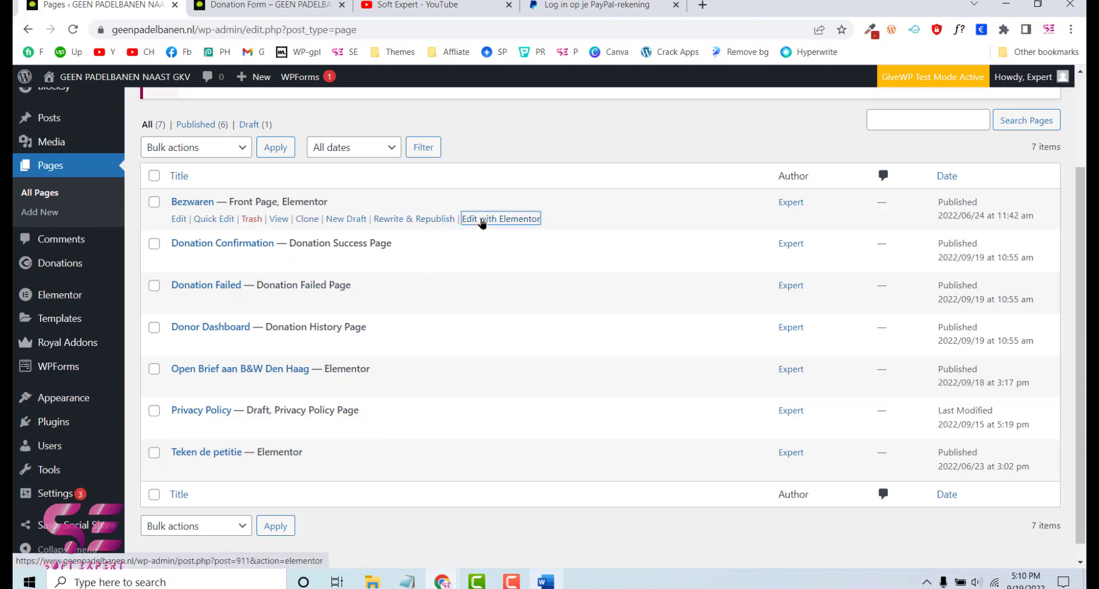
pyautogui.click(403, 5)
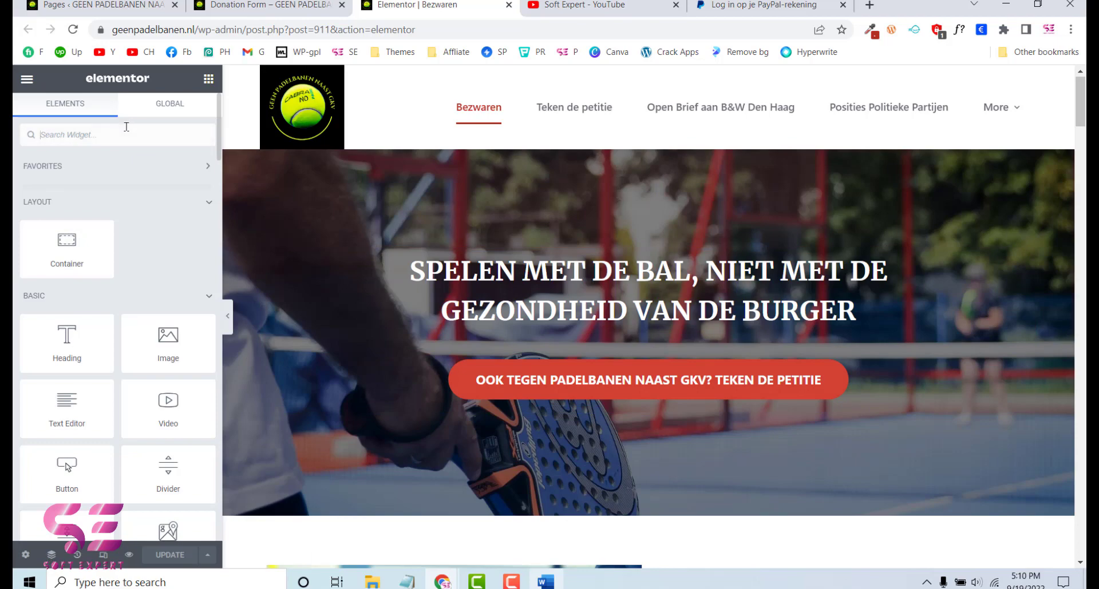
# Step: Add a Shortcode widget below the petition button in the hero section with [give_form id="1202"] and check the embedded form
pyautogui.write('SHOR')
pyautogui.moveTo(99, 170); pyautogui.dragTo(524, 411)
pyautogui.click(111, 271)
pyautogui.hotkey('ctrl', 'v')
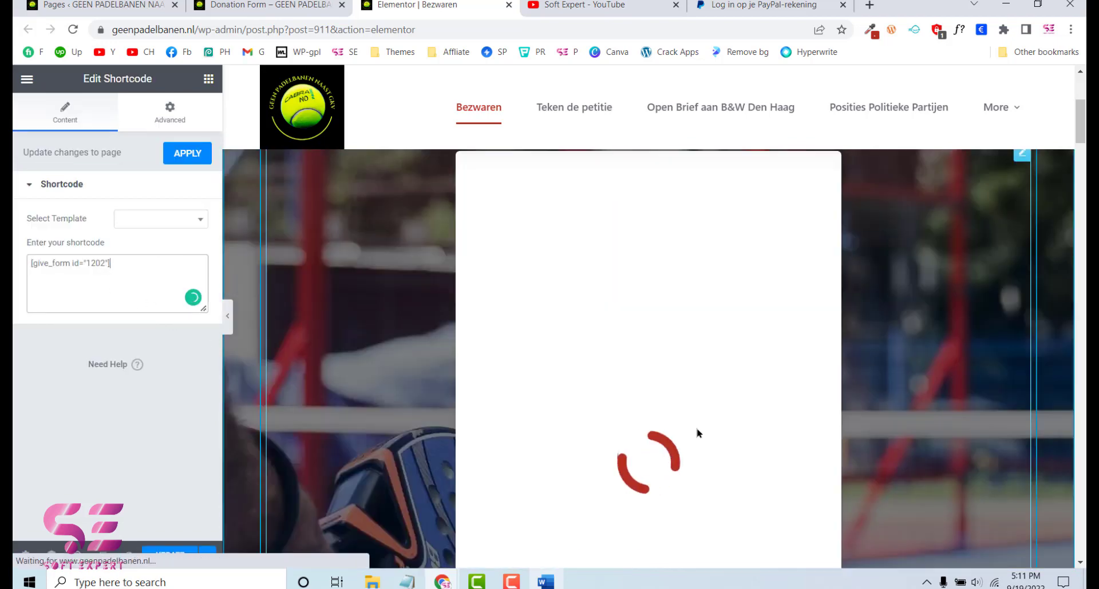
pyautogui.scroll(-3, 632, 311)
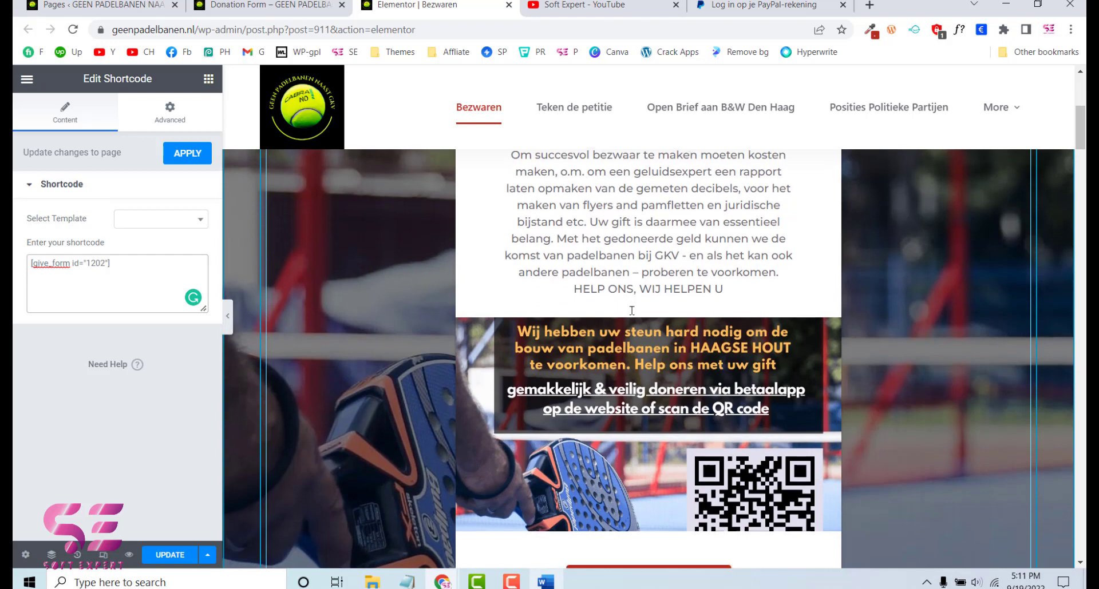
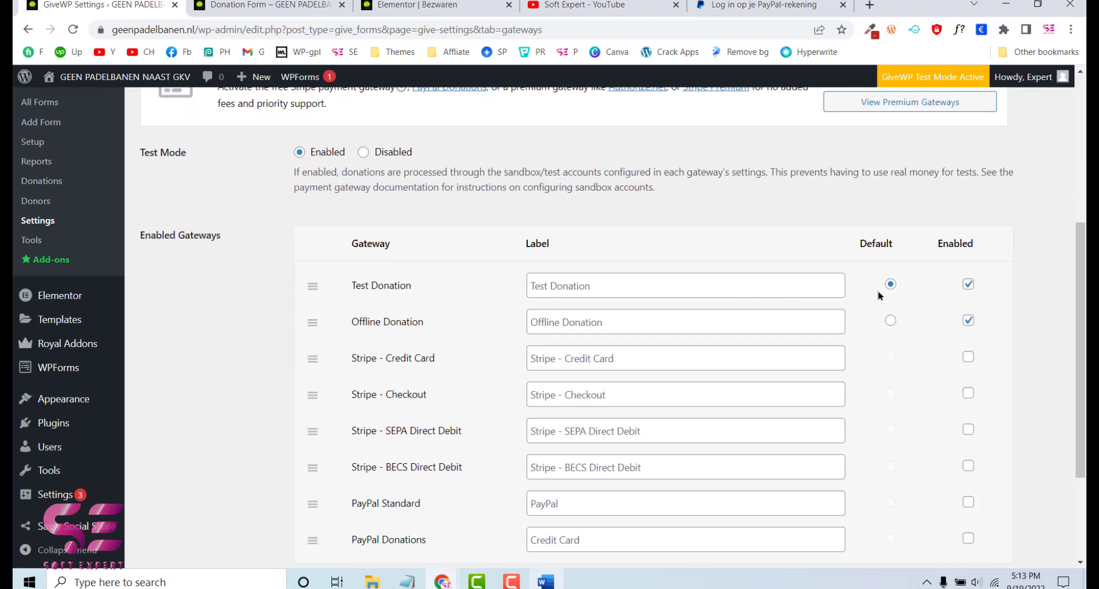
# Step: Open the PayPal section of the GiveWP payment gateway settings and start connecting a PayPal account for the Netherlands
pyautogui.scroll(-1, 723, 326)
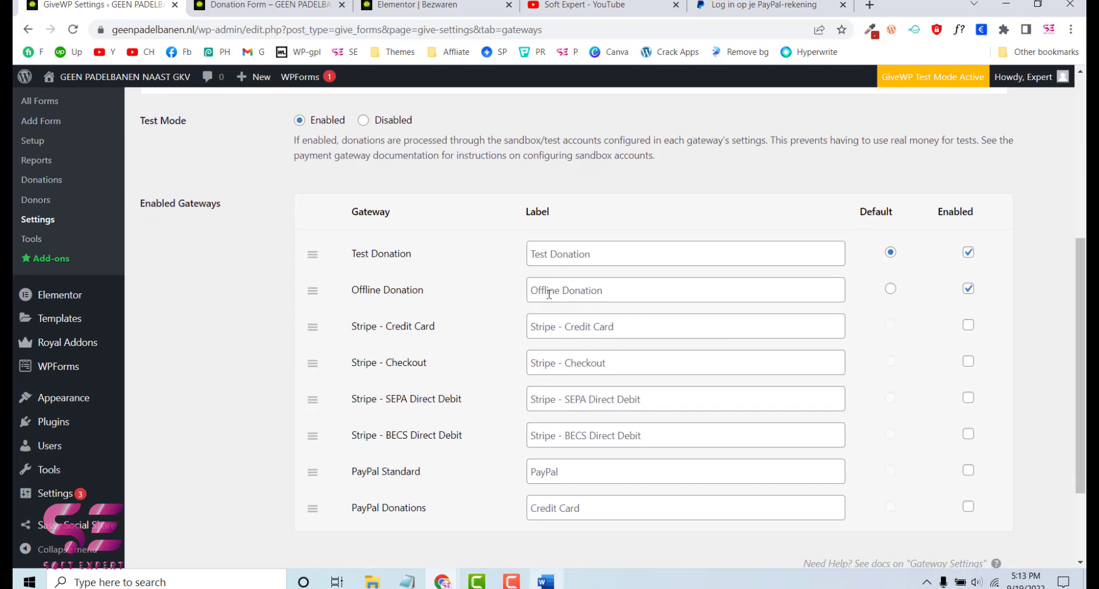
pyautogui.scroll(-1, 690, 294)
pyautogui.scroll(4, 677, 430)
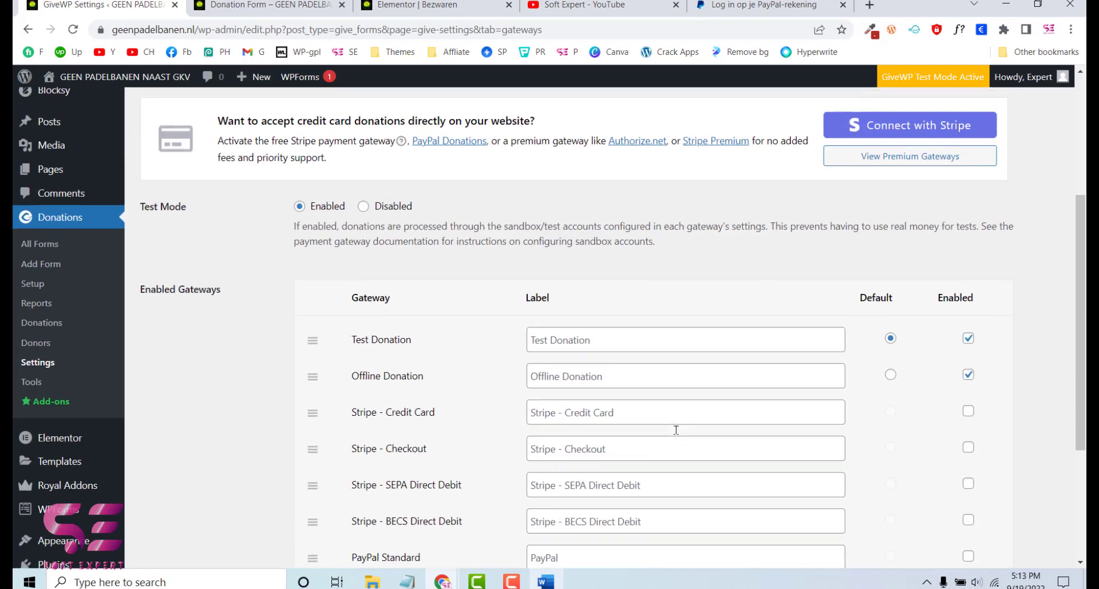
pyautogui.scroll(4, 341, 258)
pyautogui.click(245, 226)
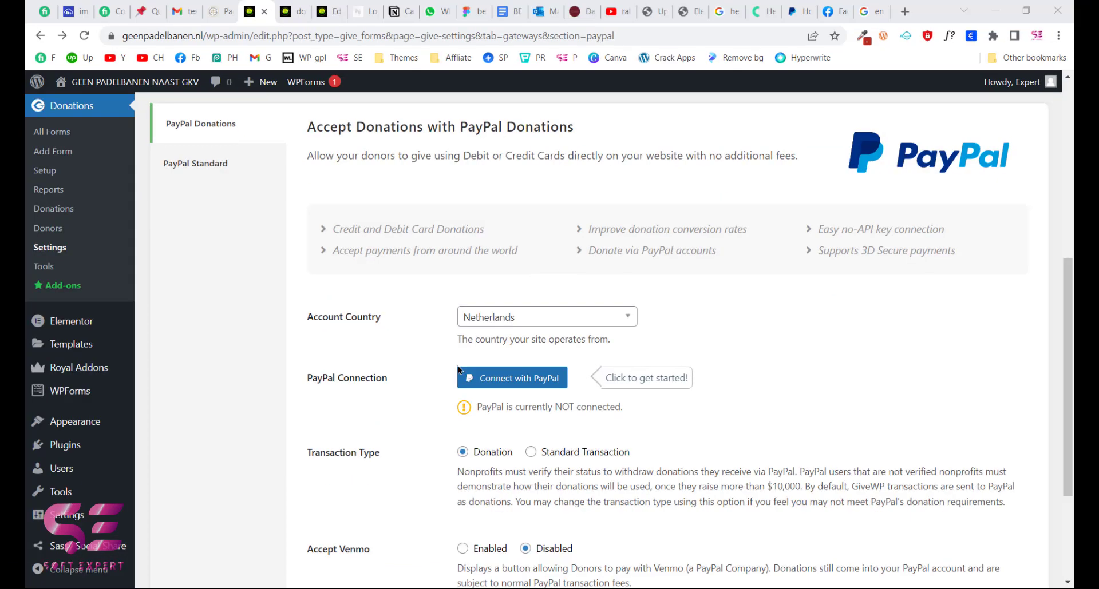
pyautogui.click(497, 383)
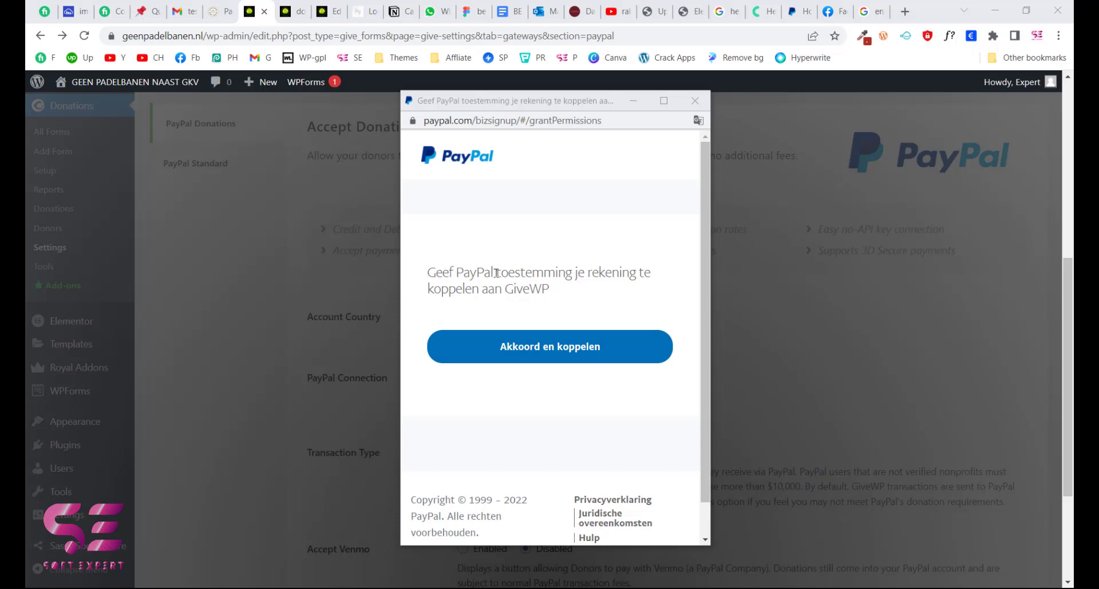
# Step: Translate the PayPal permission window from Dutch into English and dismiss the translation options
pyautogui.click(698, 120)
pyautogui.click(599, 150)
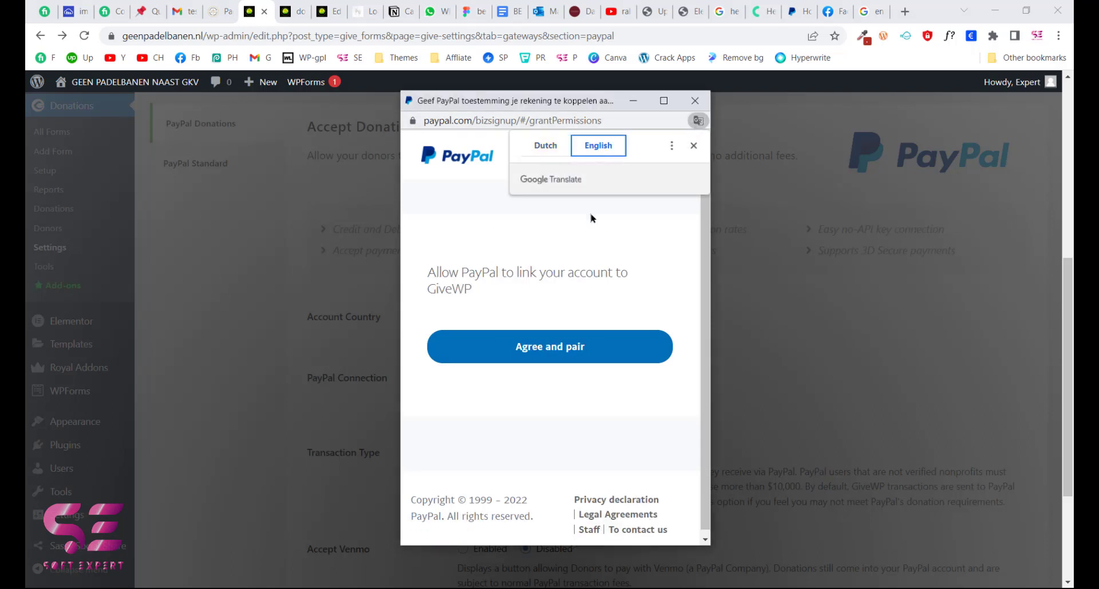
pyautogui.click(566, 261)
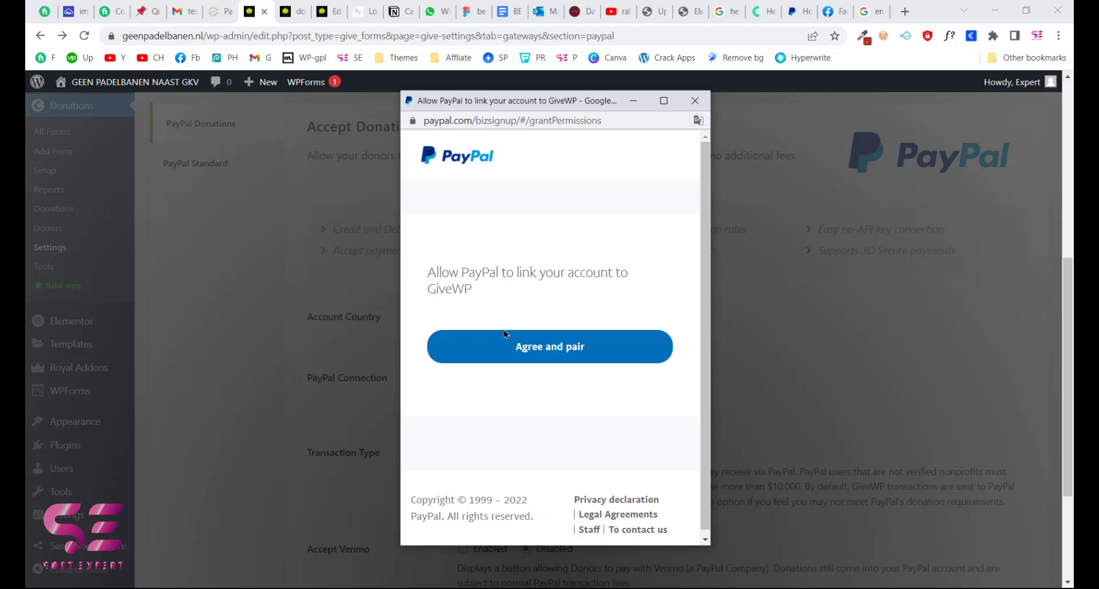
# Step: Agree to link PayPal to GiveWP with the existing business account and submit the personal and stakeholder information
pyautogui.click(520, 350)
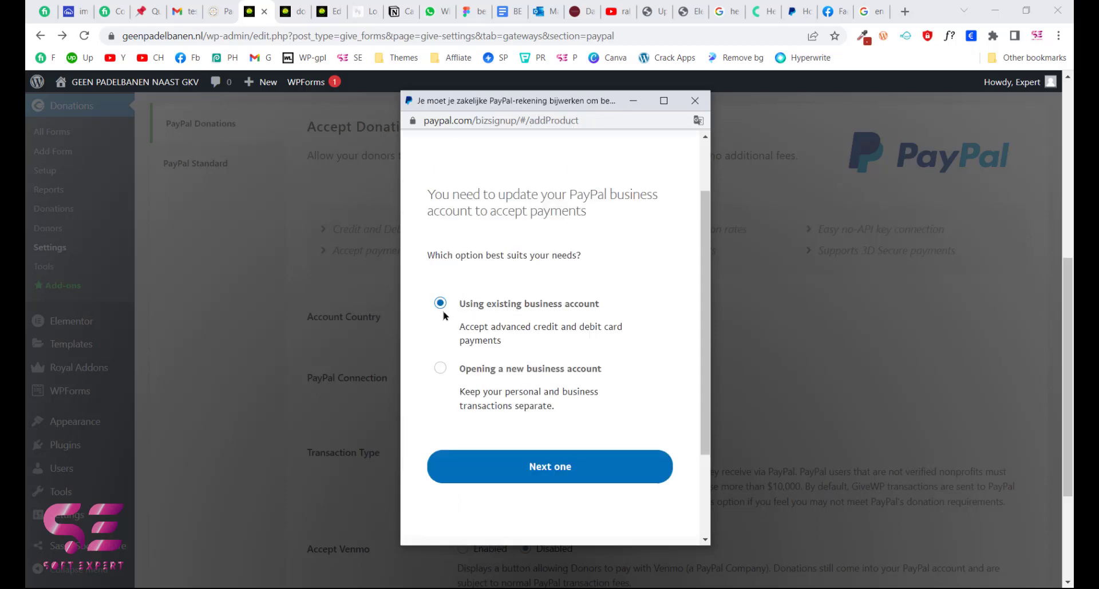
pyautogui.click(534, 465)
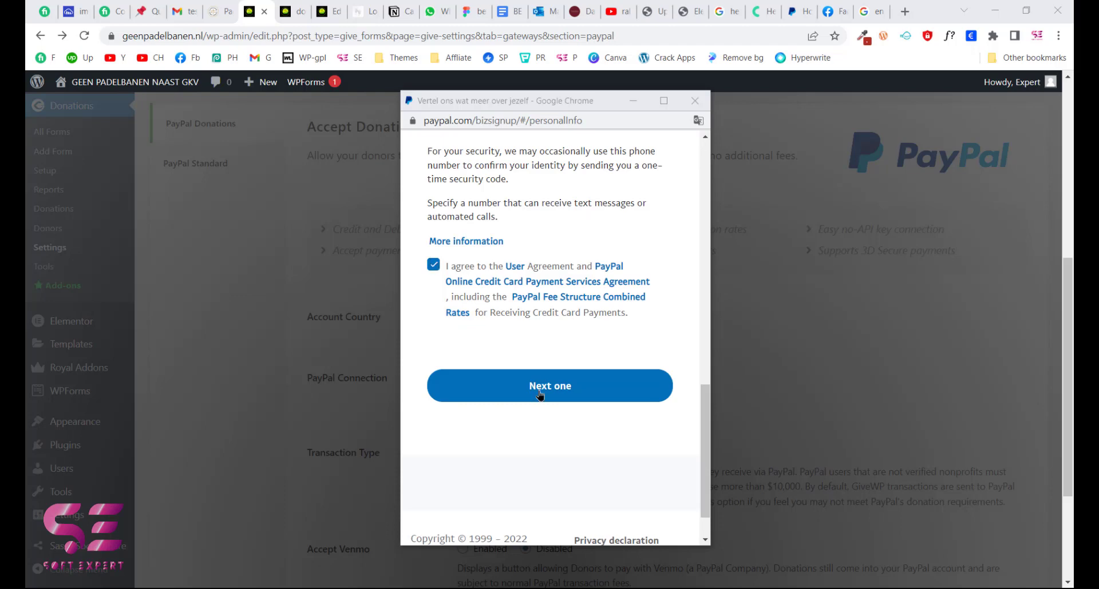
pyautogui.click(534, 400)
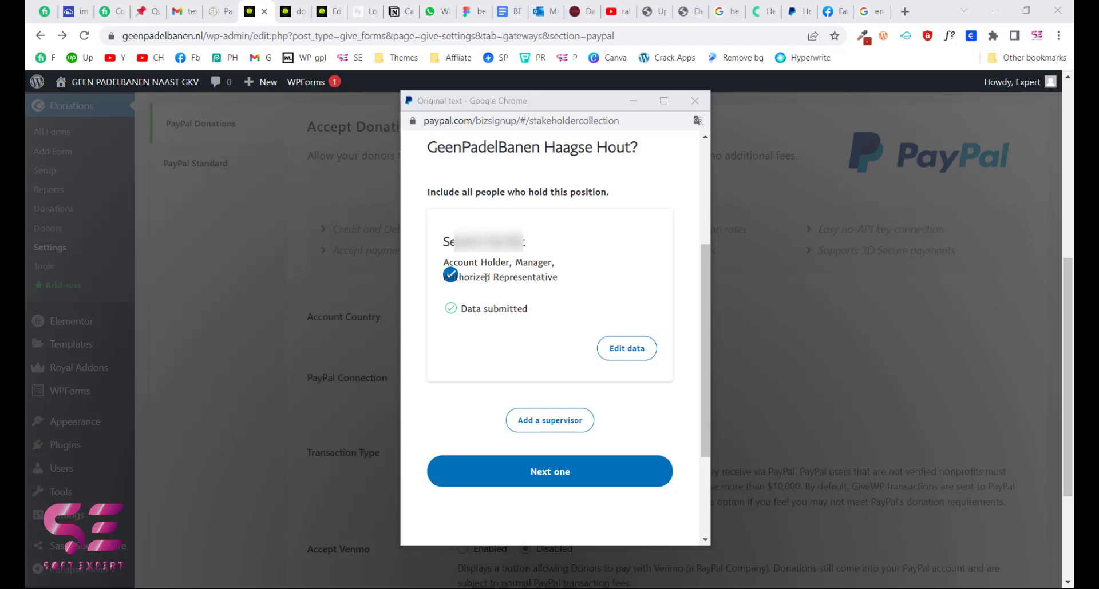
pyautogui.click(517, 471)
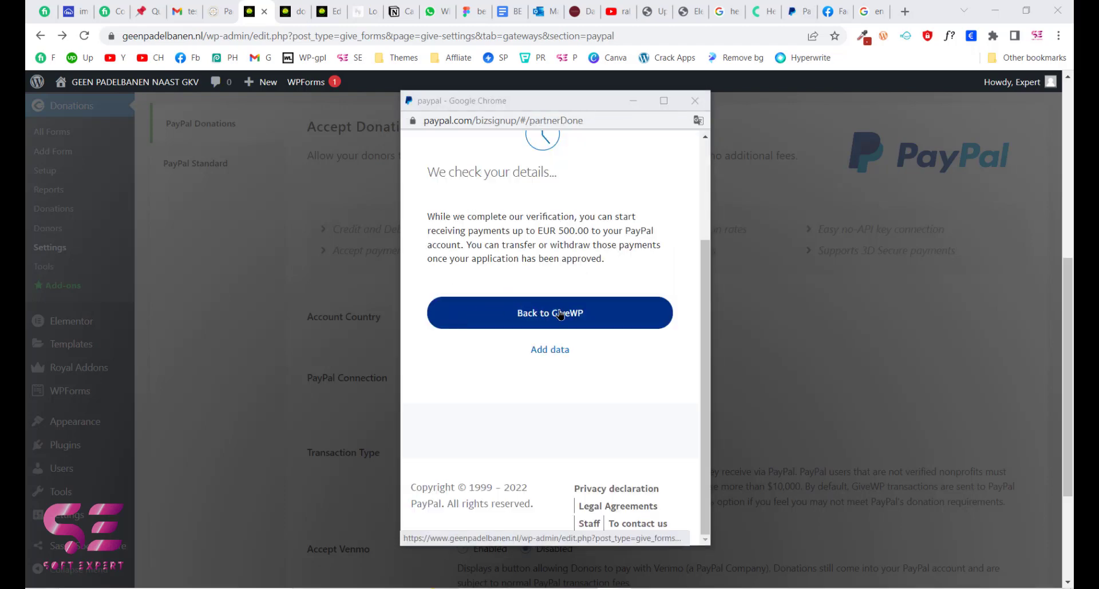
# Step: Return from PayPal to GiveWP and confirm the notice about PCI compliance requirements
pyautogui.click(592, 314)
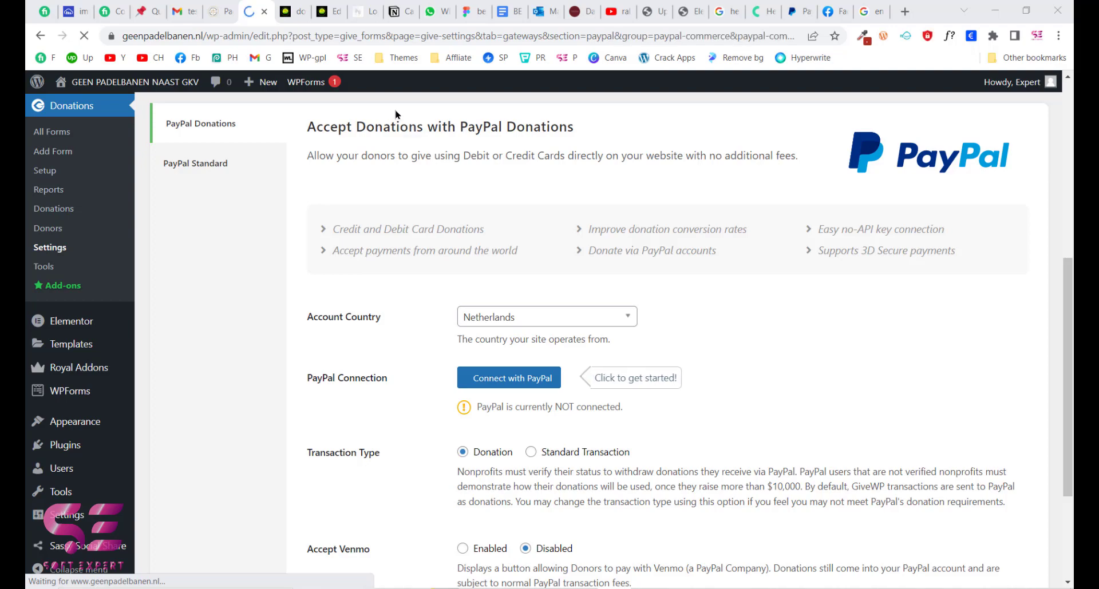
pyautogui.scroll(-4, 493, 331)
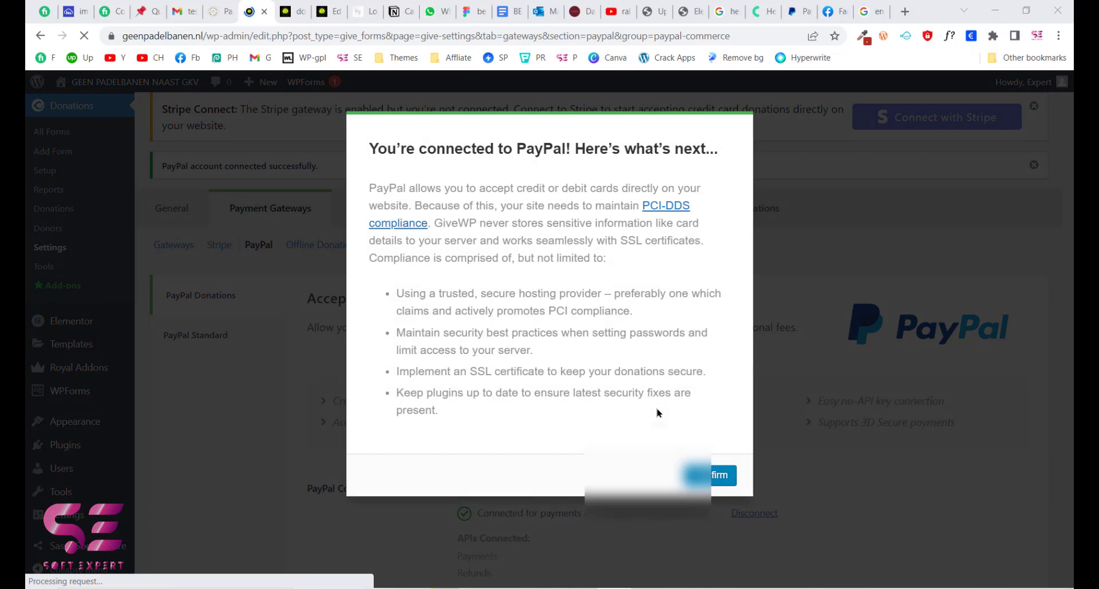
pyautogui.click(712, 476)
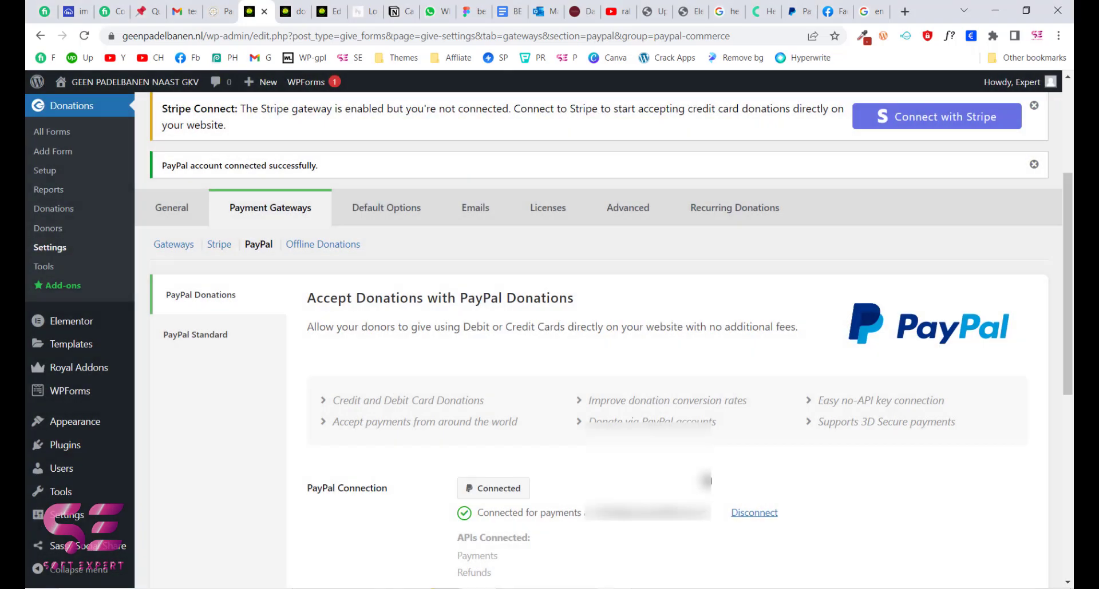
# Step: Review the gateways list with PayPal Standard, PayPal Donations and Stripe - Credit Card enabled, and save the gateway settings
pyautogui.scroll(-2, 705, 480)
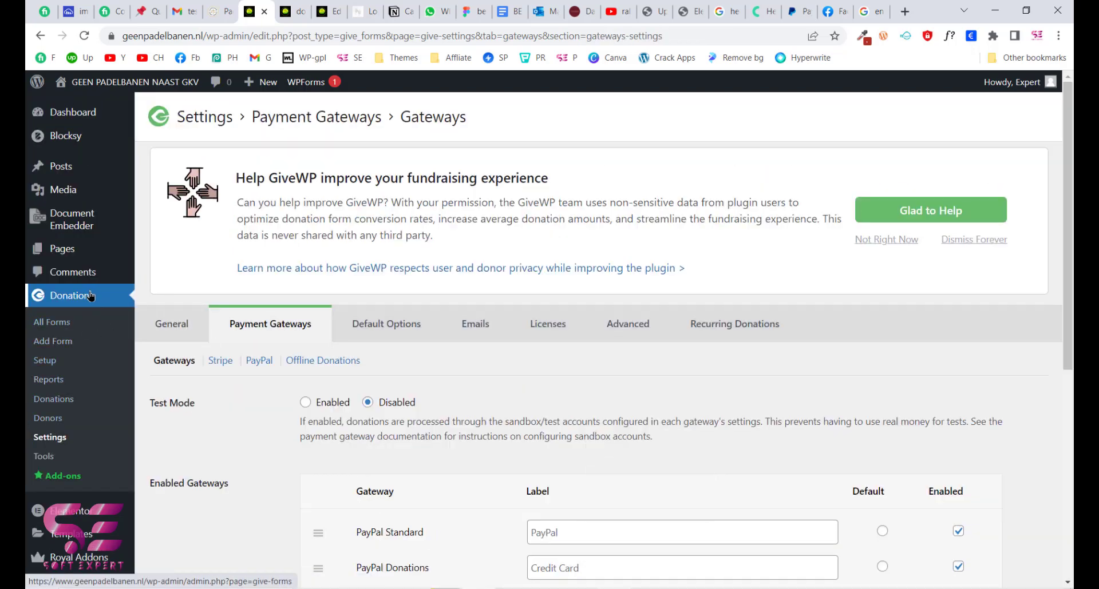
pyautogui.scroll(-3, 309, 336)
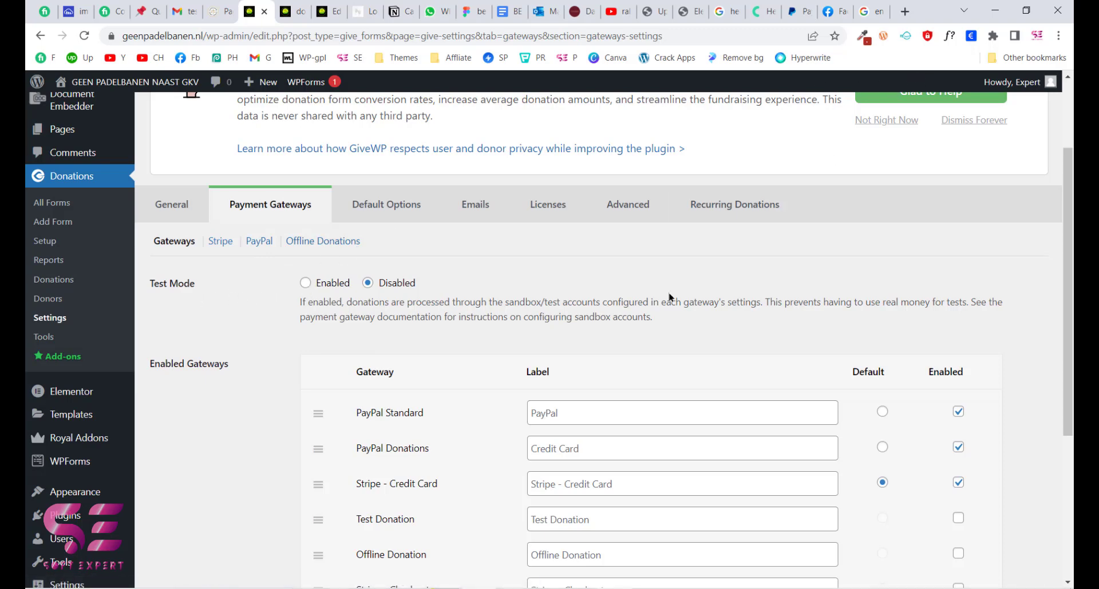
pyautogui.scroll(-3, 671, 297)
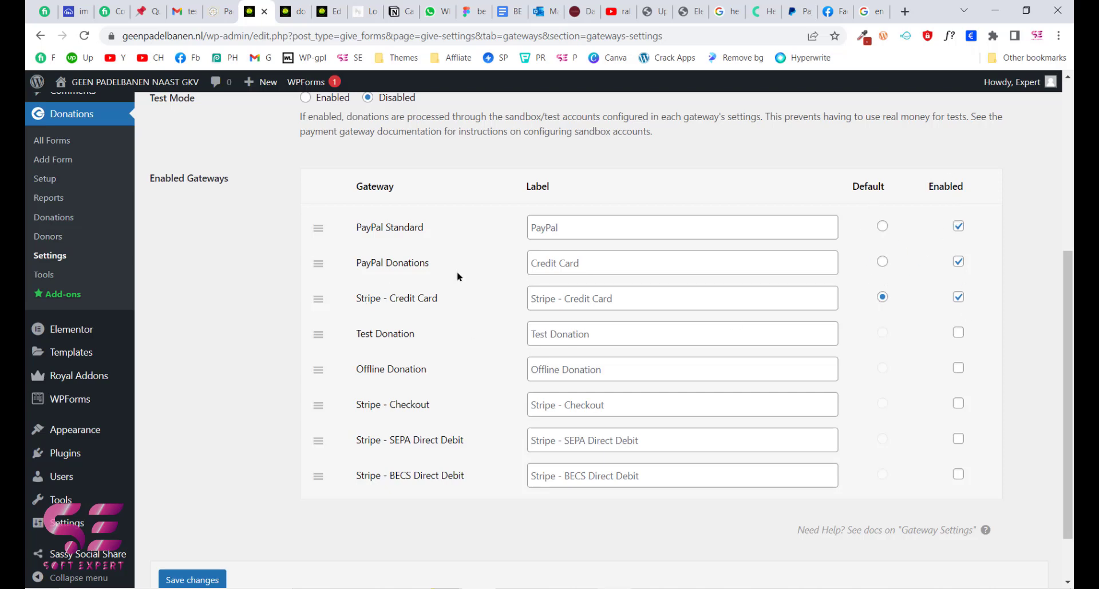
pyautogui.scroll(-1, 457, 277)
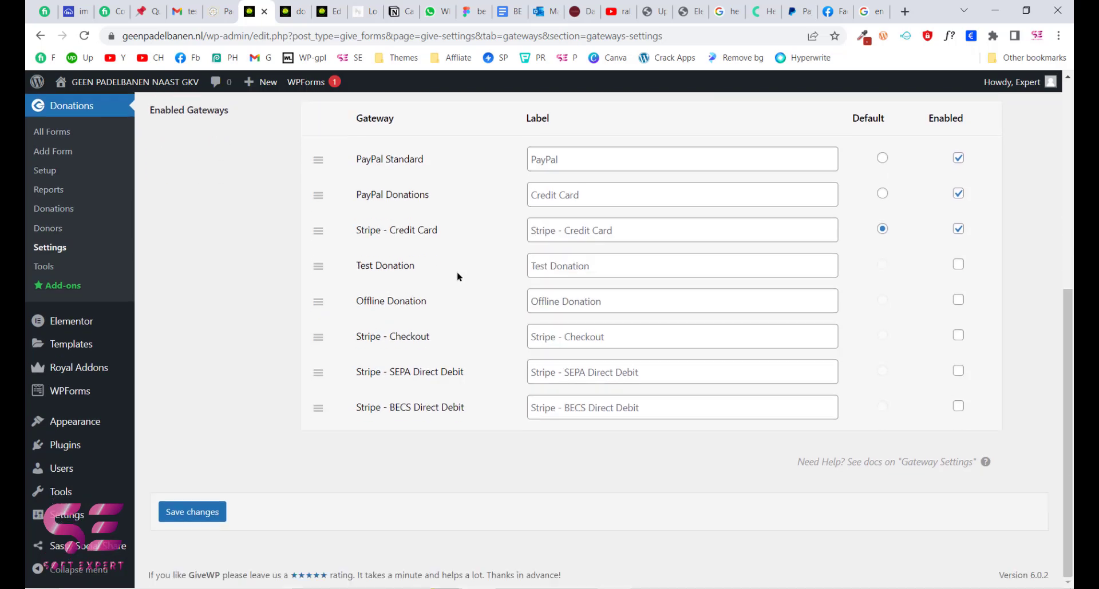
pyautogui.click(194, 518)
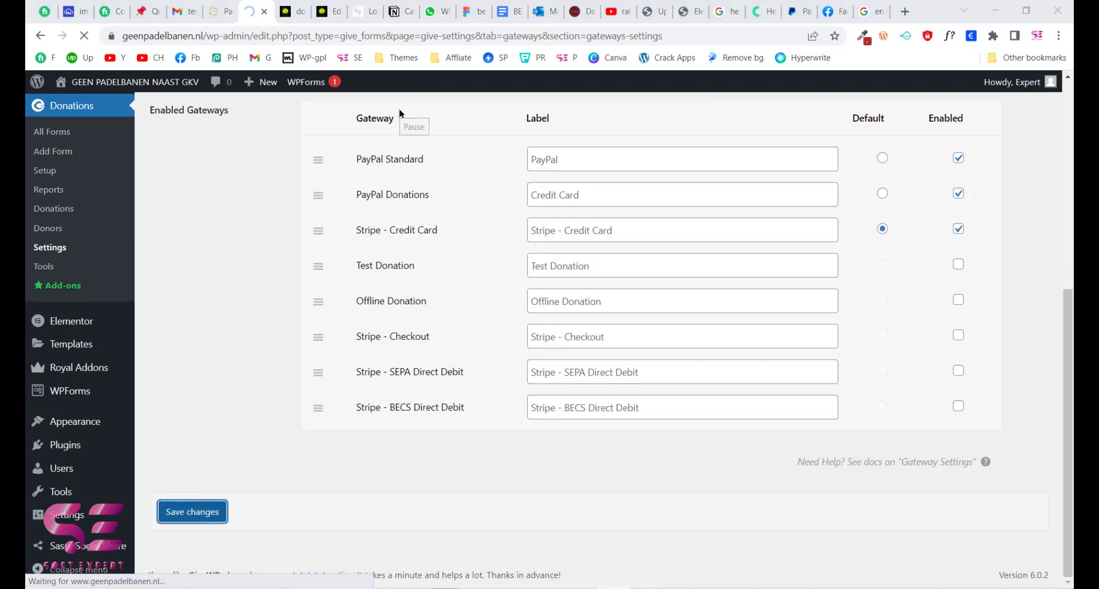
# Step: Reload the live Doneer donation form page and look over its introduction text and image
pyautogui.hotkey('ctrl', 'Tab')
pyautogui.click(84, 36)
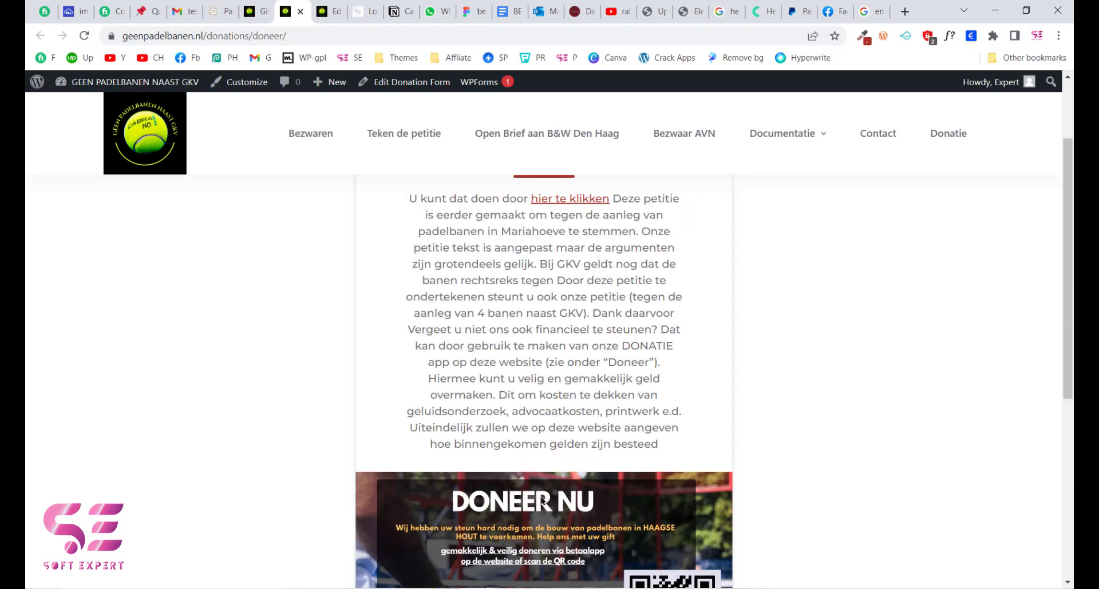
pyautogui.scroll(2, 586, 373)
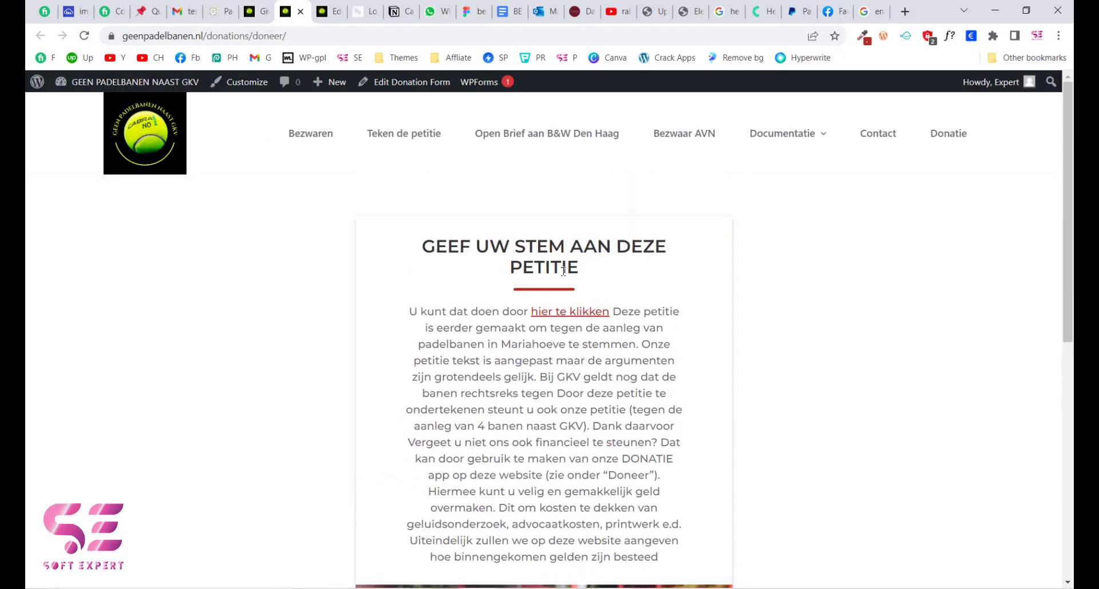
pyautogui.scroll(-2, 452, 329)
pyautogui.scroll(-3, 577, 324)
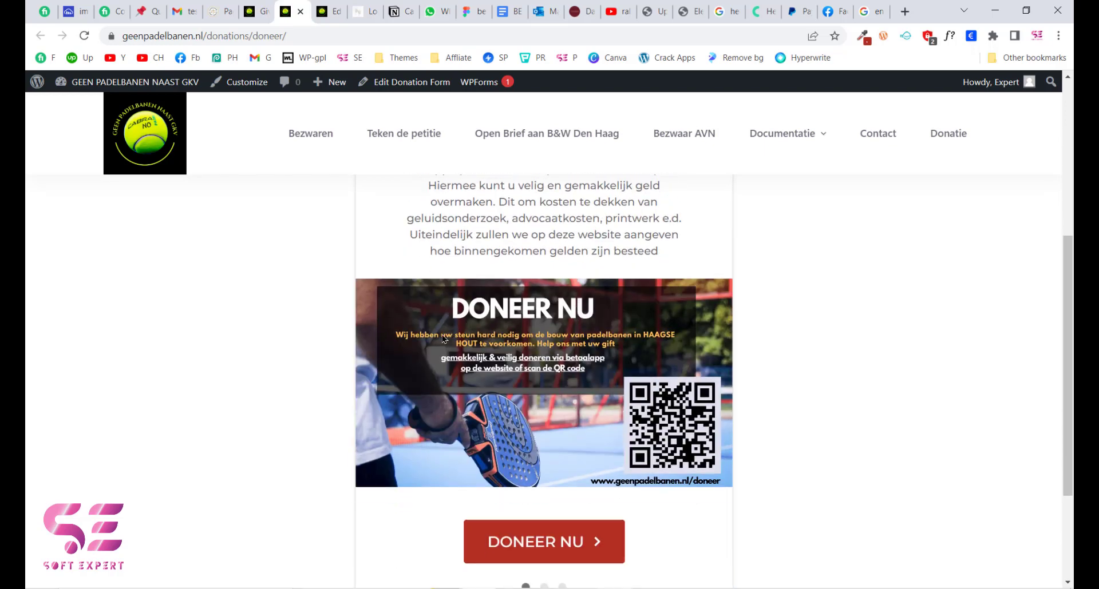
pyautogui.scroll(-2, 597, 427)
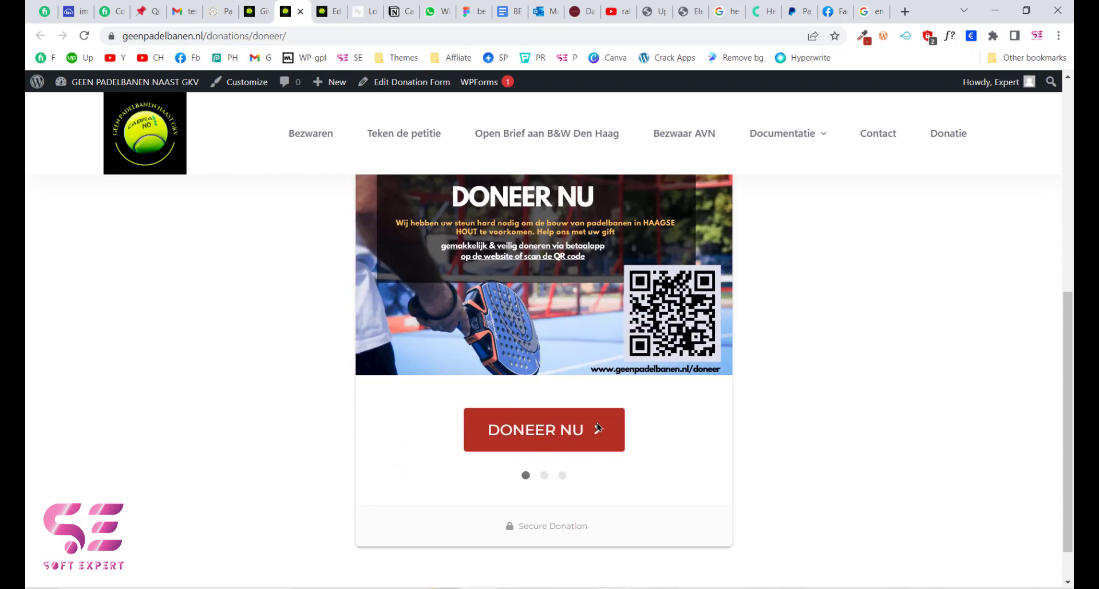
# Step: Start a donation in the live form, choose the €250 amount and continue to the payment details
pyautogui.click(569, 437)
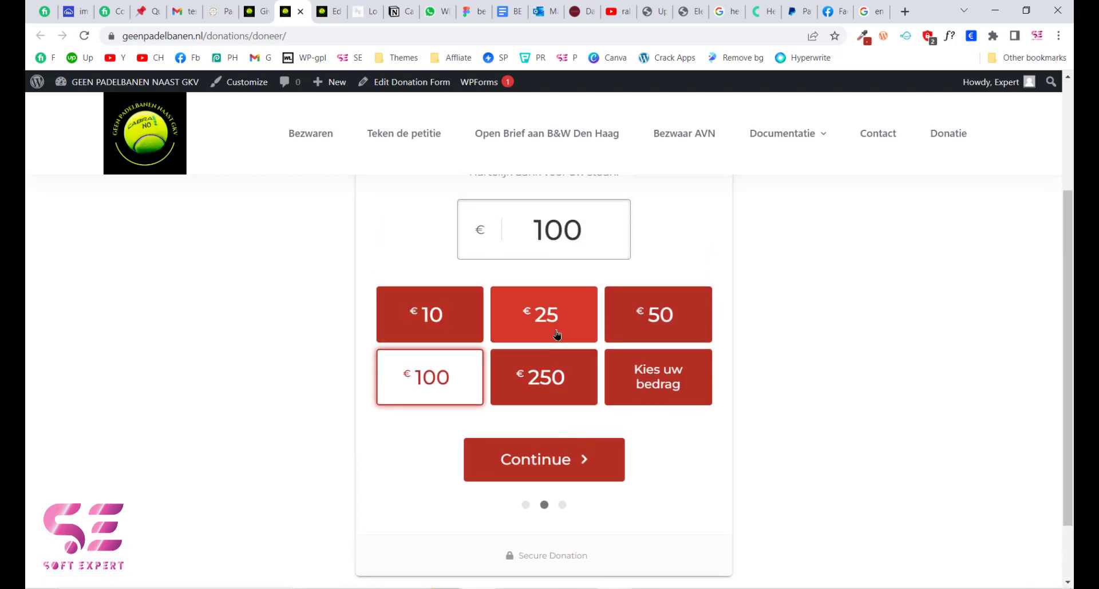
pyautogui.scroll(1, 556, 334)
pyautogui.click(546, 441)
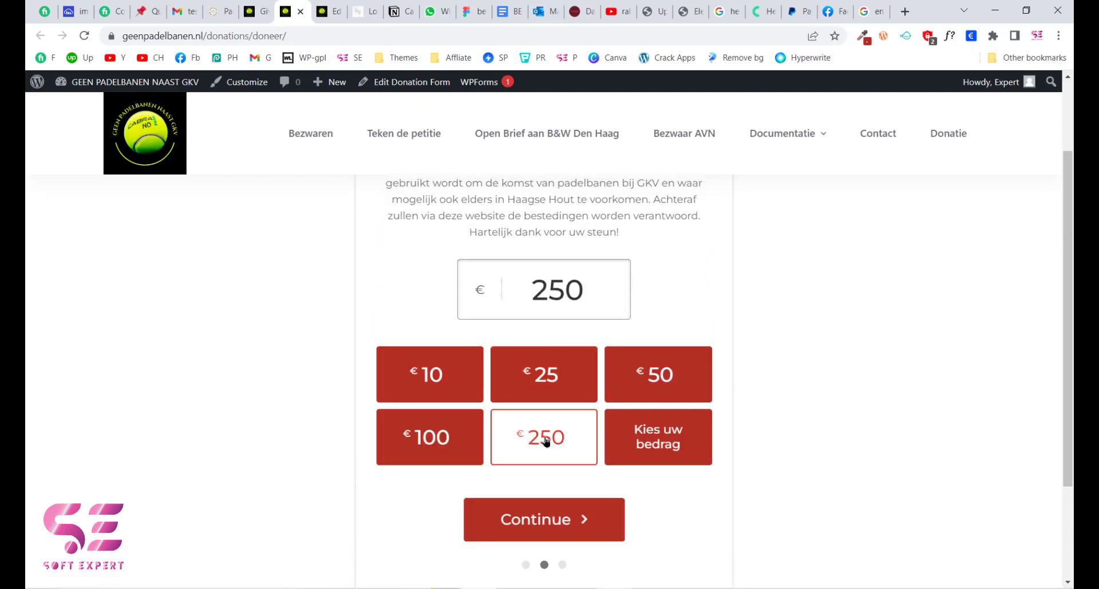
pyautogui.scroll(-2, 544, 437)
pyautogui.click(531, 437)
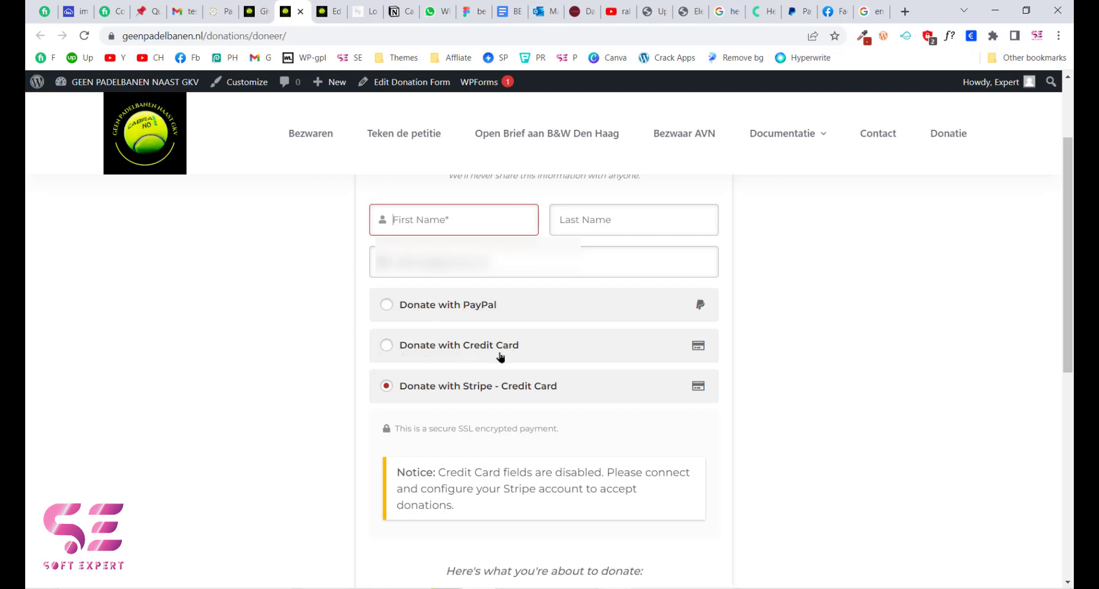
# Step: Choose Donate with Credit Card as the payment method and check the card fields and the donation summary
pyautogui.scroll(-1, 543, 391)
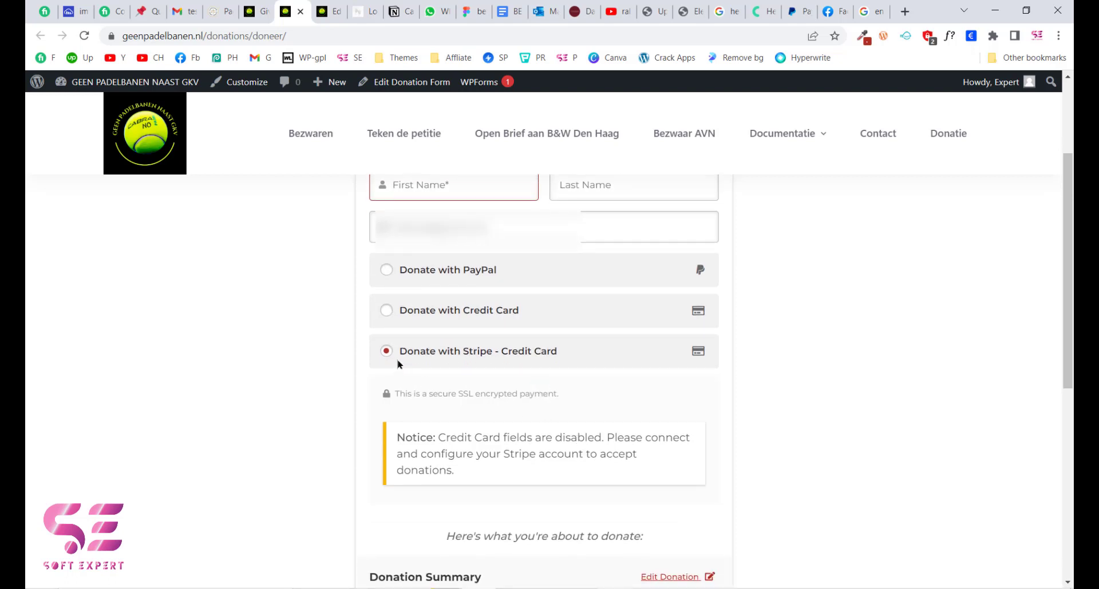
pyautogui.click(386, 311)
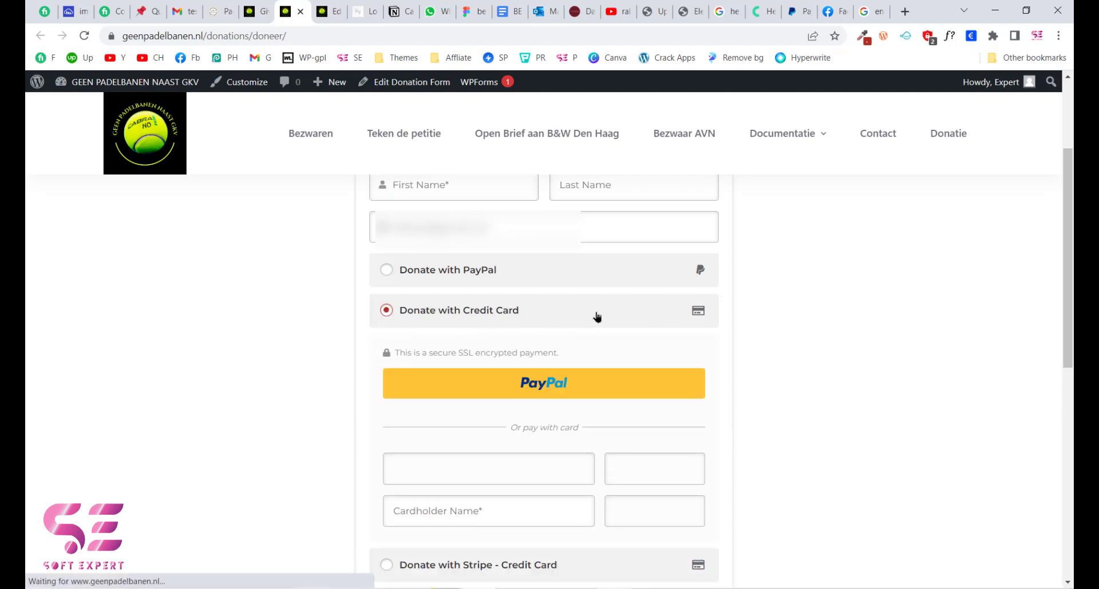
pyautogui.scroll(-1, 597, 317)
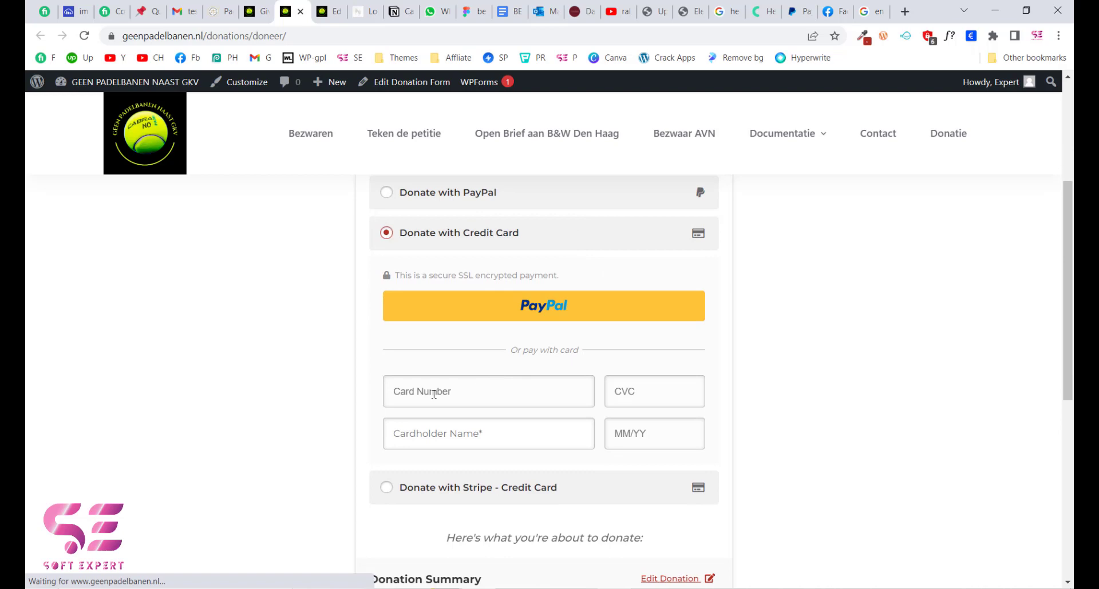
pyautogui.scroll(-3, 533, 441)
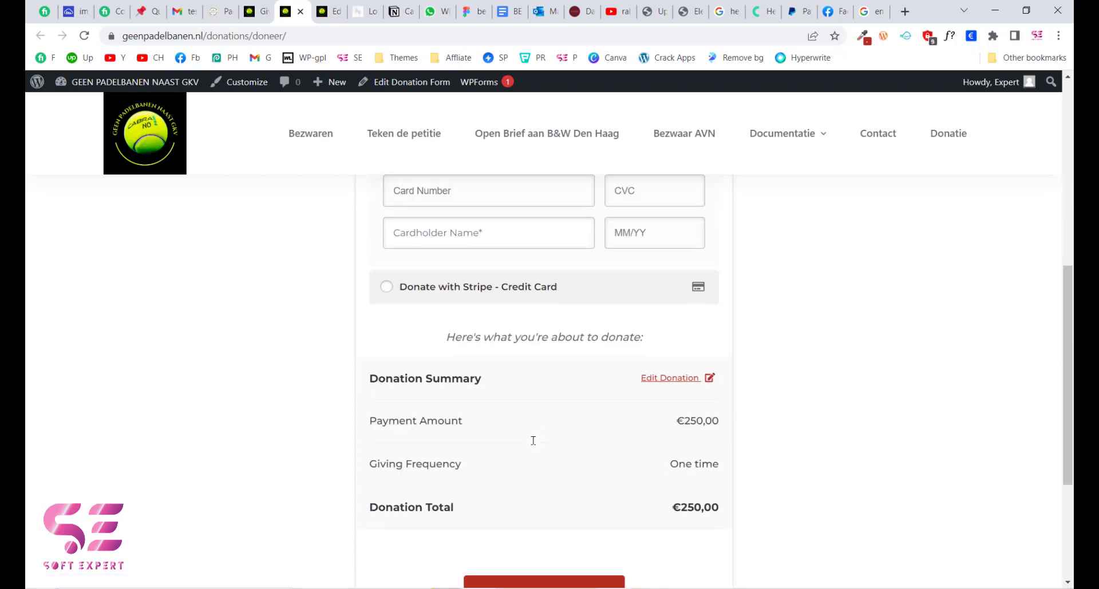
pyautogui.scroll(-1, 533, 440)
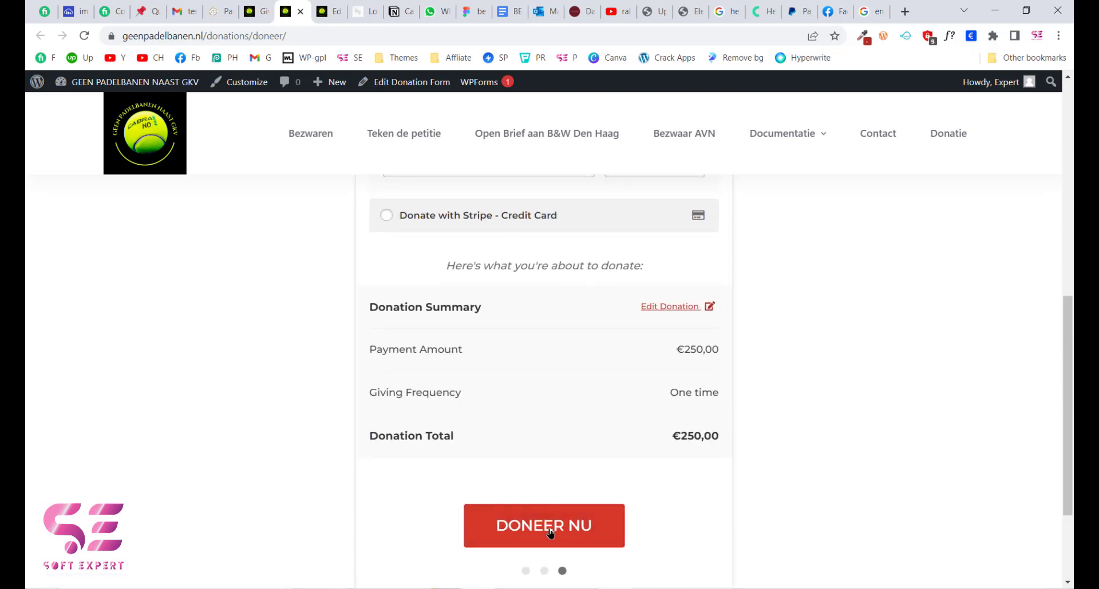
pyautogui.scroll(-1, 650, 504)
pyautogui.scroll(2, 650, 504)
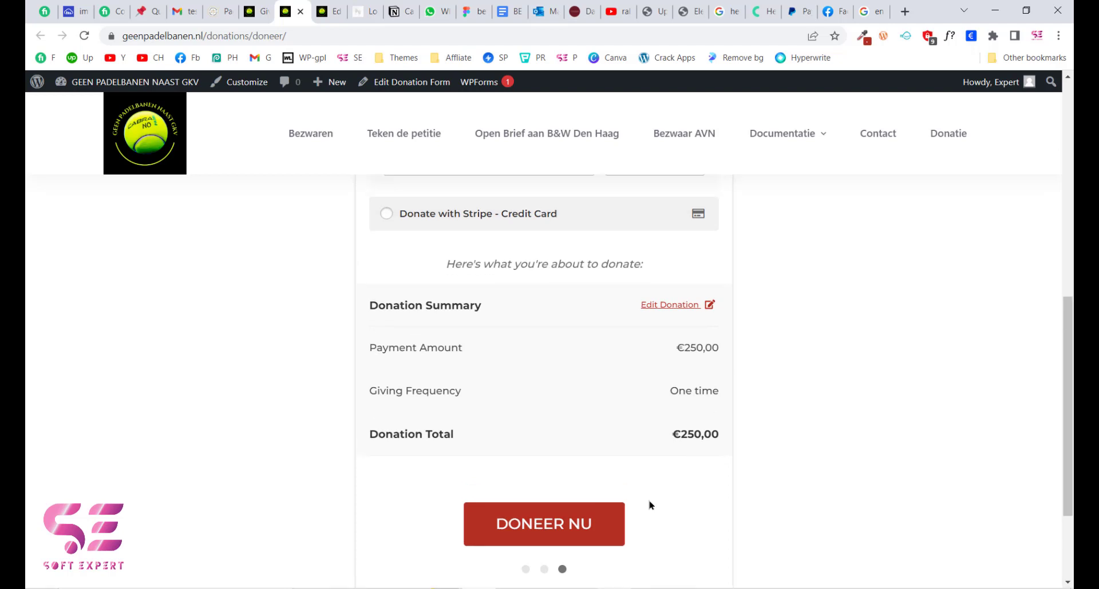